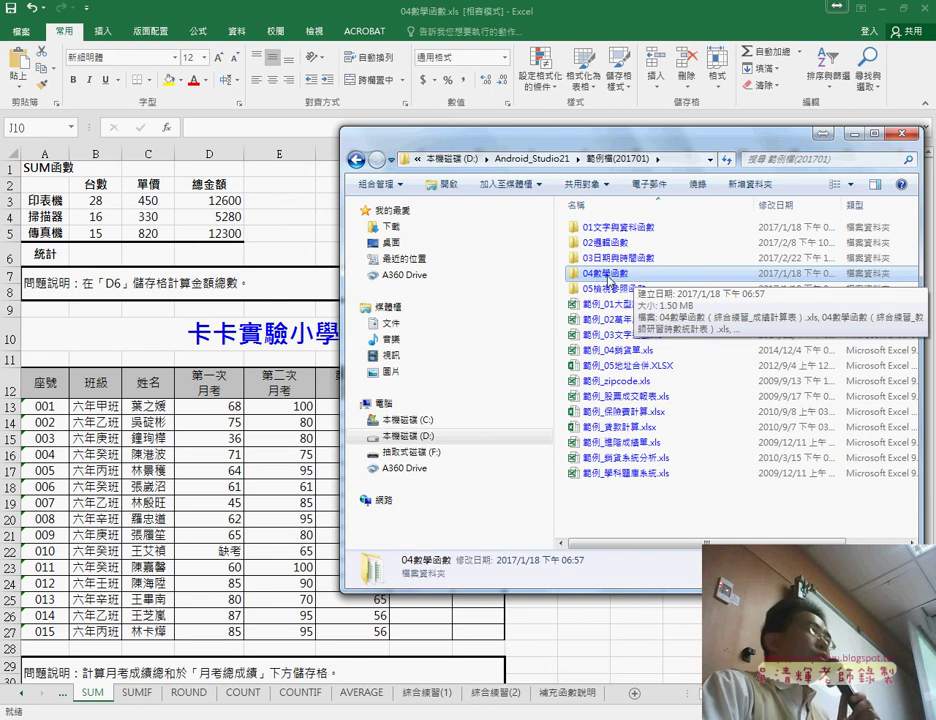
# Open the 04數學函數 folder and browse its workbooks, ending on the training-hours file.
pyautogui.doubleClick(606, 273)
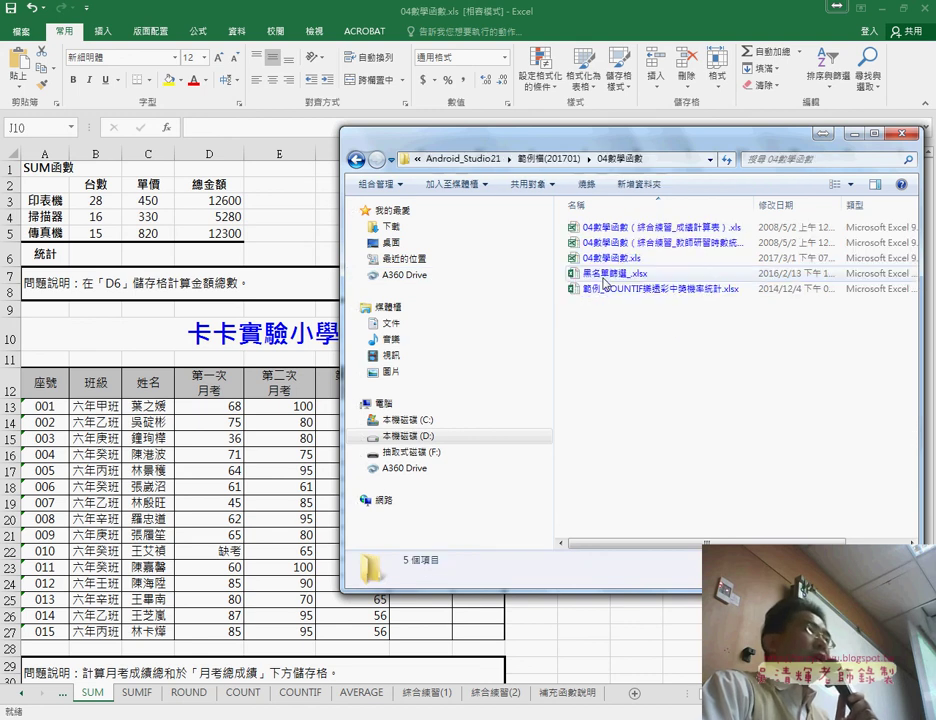
pyautogui.click(618, 259)
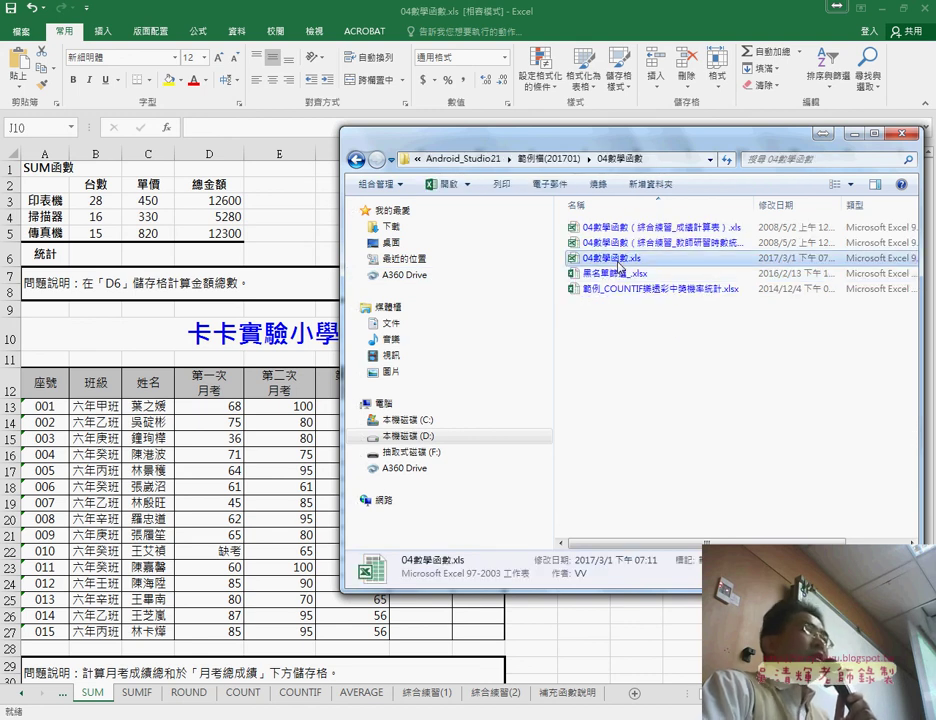
pyautogui.press('Up')
pyautogui.press('Up')
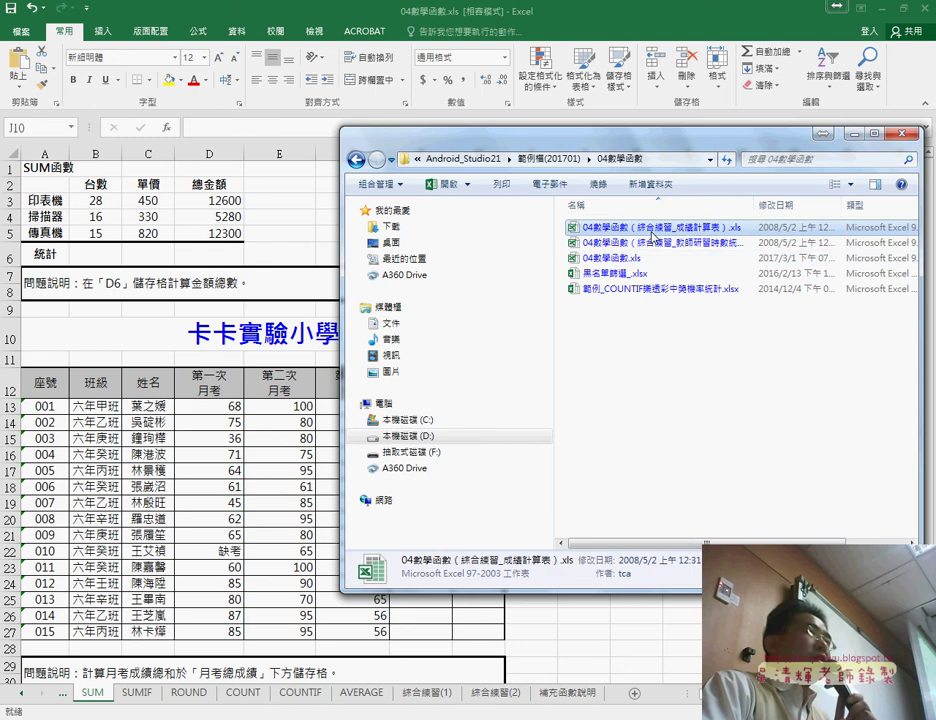
pyautogui.press('Down')
pyautogui.press('Down')
pyautogui.press('Up')
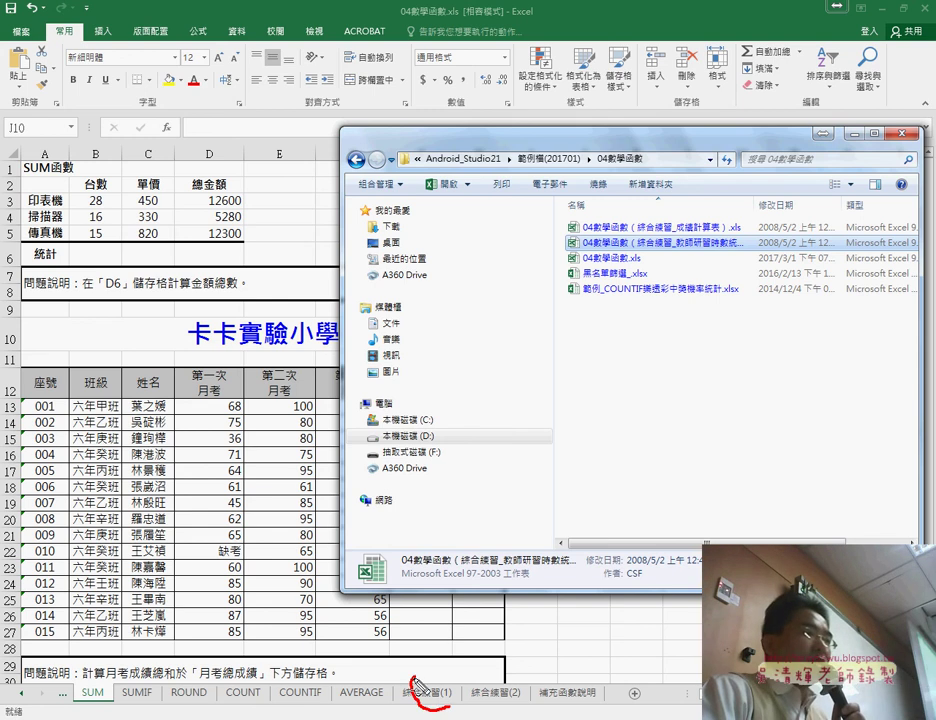
# Mark the exercise sheets and workbooks in red, clear the marks, and show 綜合練習(1).
pyautogui.moveTo(445, 708); pyautogui.dragTo(452, 672)
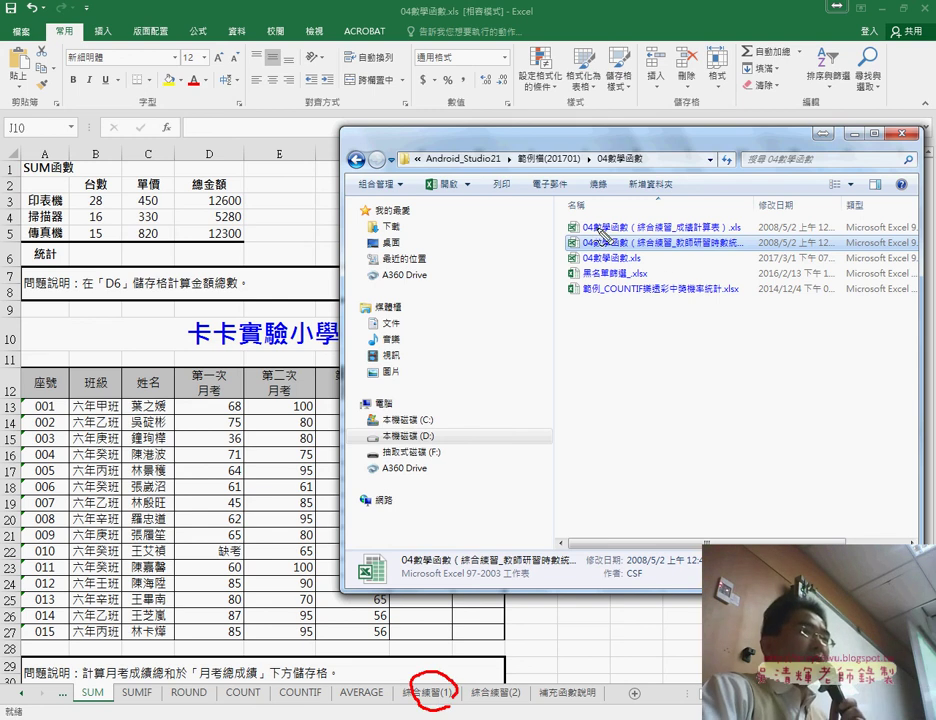
pyautogui.moveTo(567, 222); pyautogui.dragTo(580, 229)
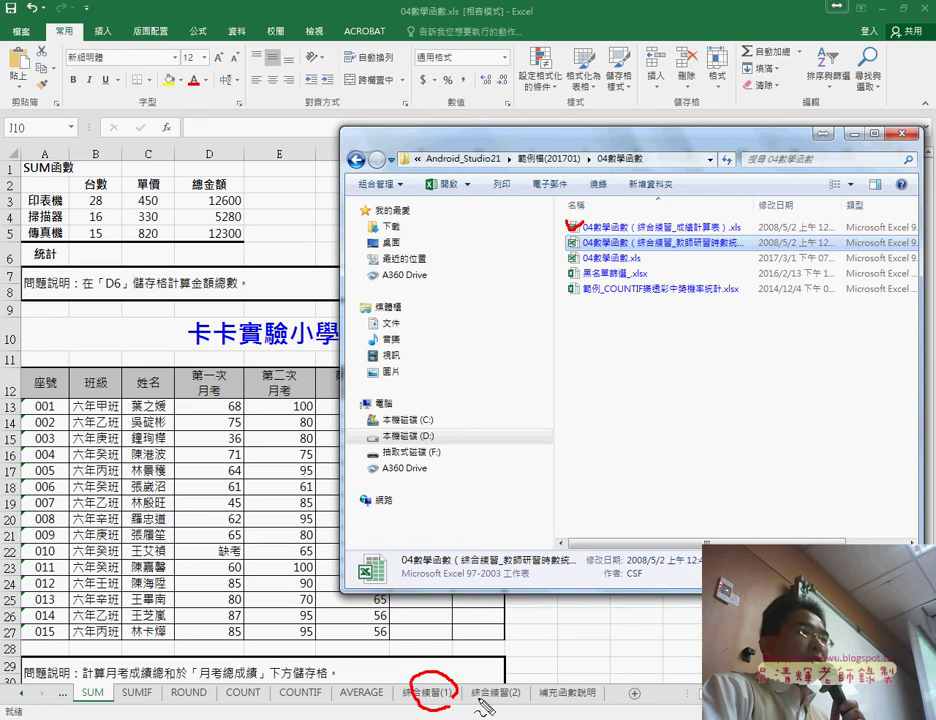
pyautogui.moveTo(515, 674); pyautogui.dragTo(478, 708)
pyautogui.moveTo(641, 251); pyautogui.dragTo(688, 251)
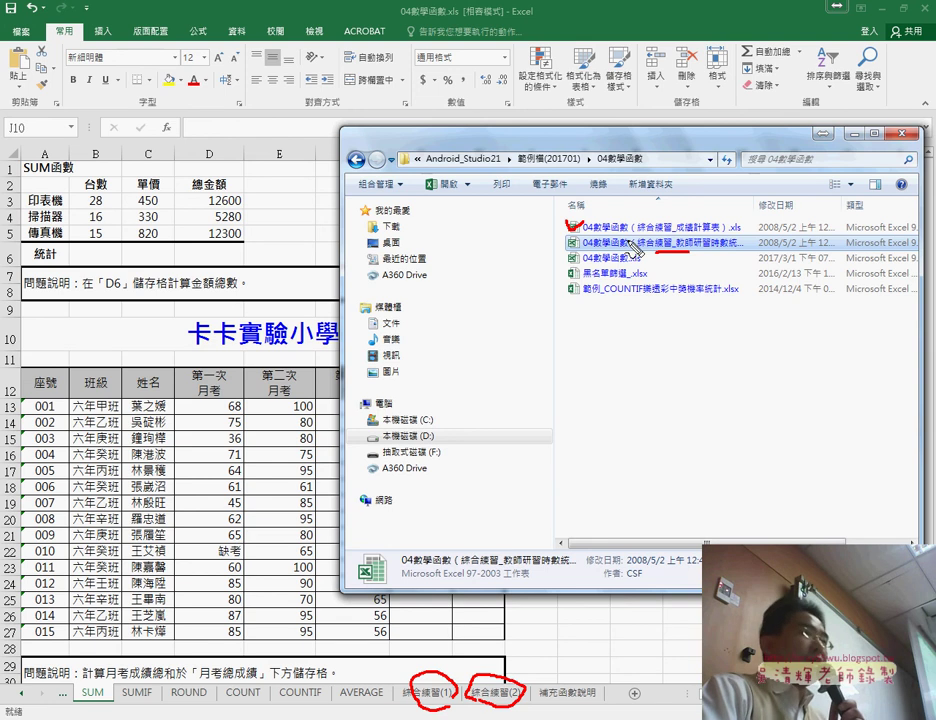
pyautogui.press('Escape')
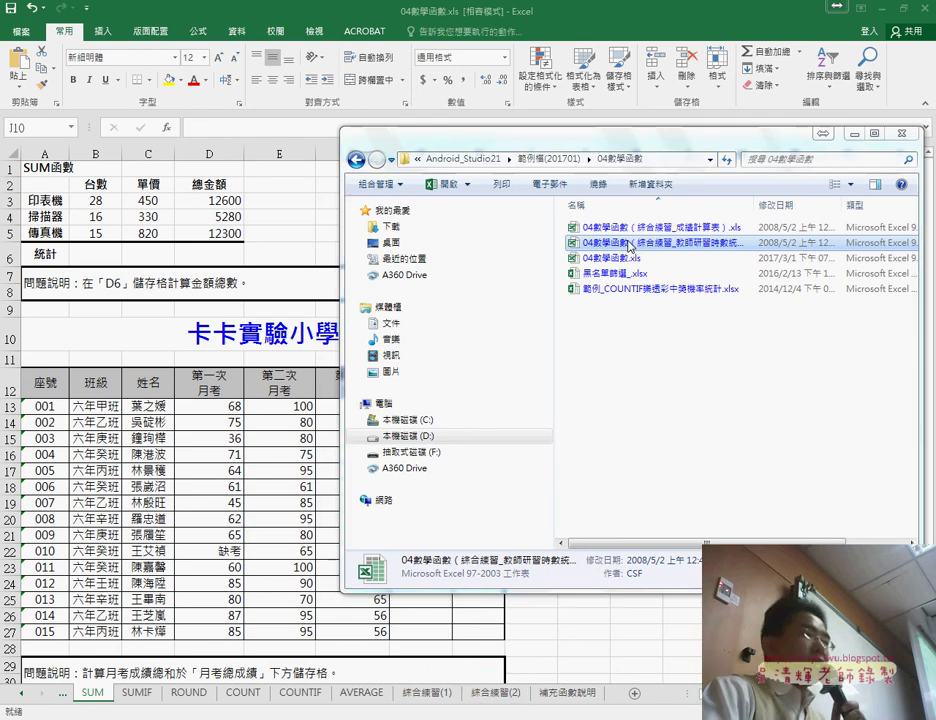
pyautogui.click(455, 705)
pyautogui.click(428, 694)
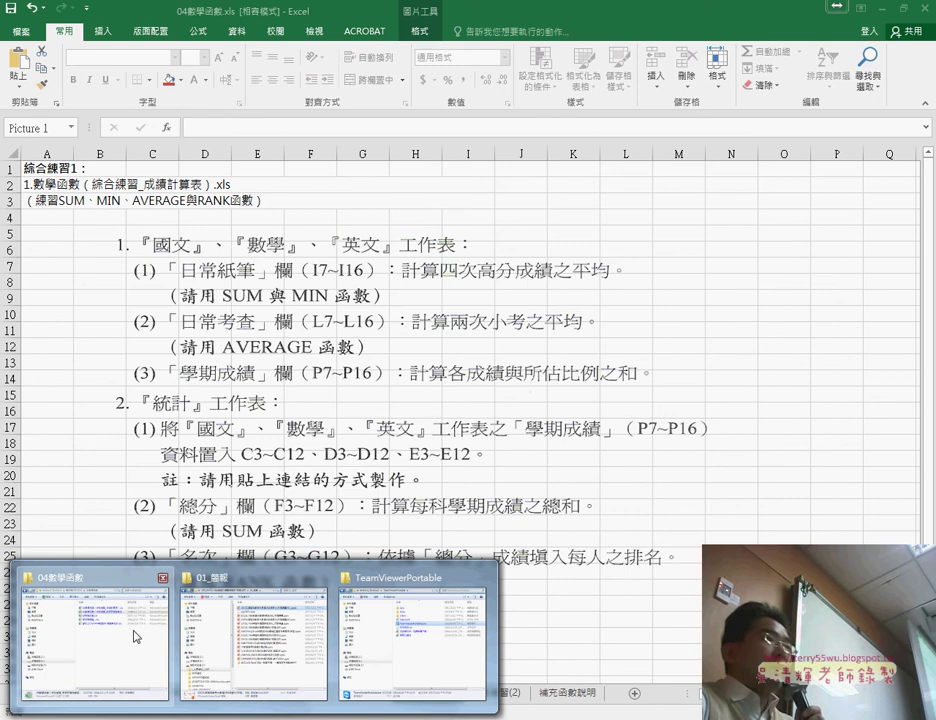
# Widen the folder's file-name column and select the teacher training-hours workbook.
pyautogui.click(136, 636)
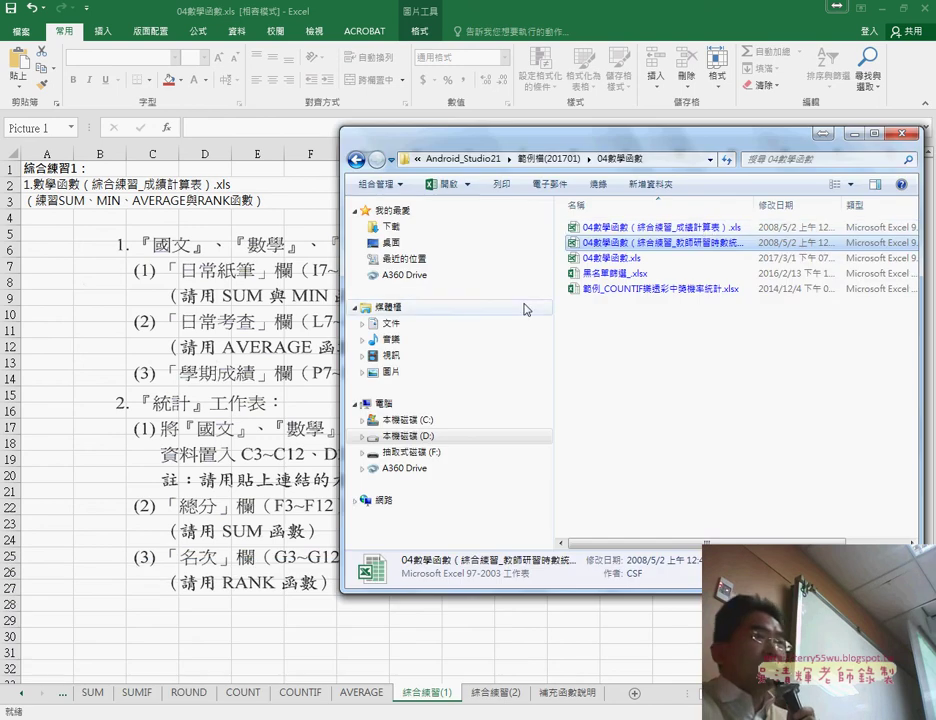
pyautogui.moveTo(755, 205); pyautogui.dragTo(799, 205)
pyautogui.click(727, 251)
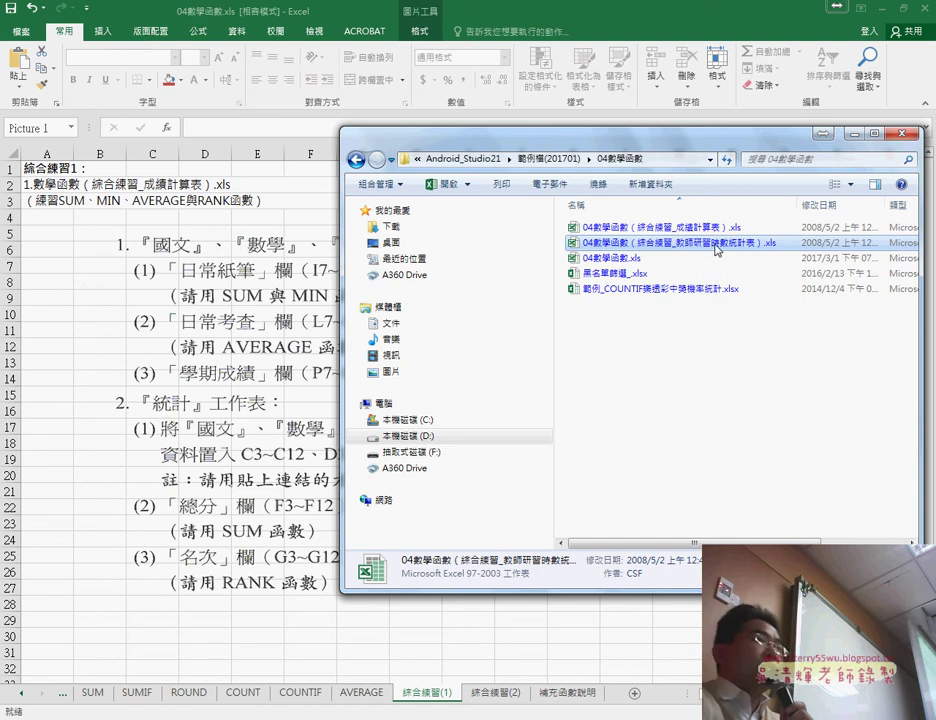
# Enlarge the 綜合練習(2) instruction picture across the sheet, then return to Explorer.
pyautogui.click(497, 703)
pyautogui.click(497, 703)
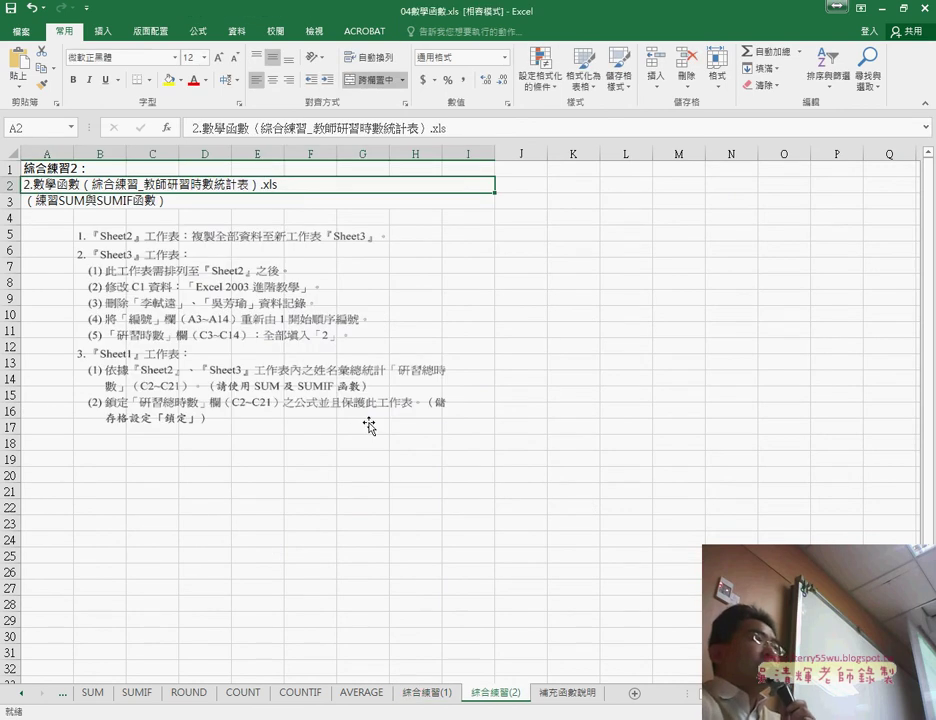
pyautogui.click(400, 418)
pyautogui.moveTo(480, 427); pyautogui.dragTo(866, 596)
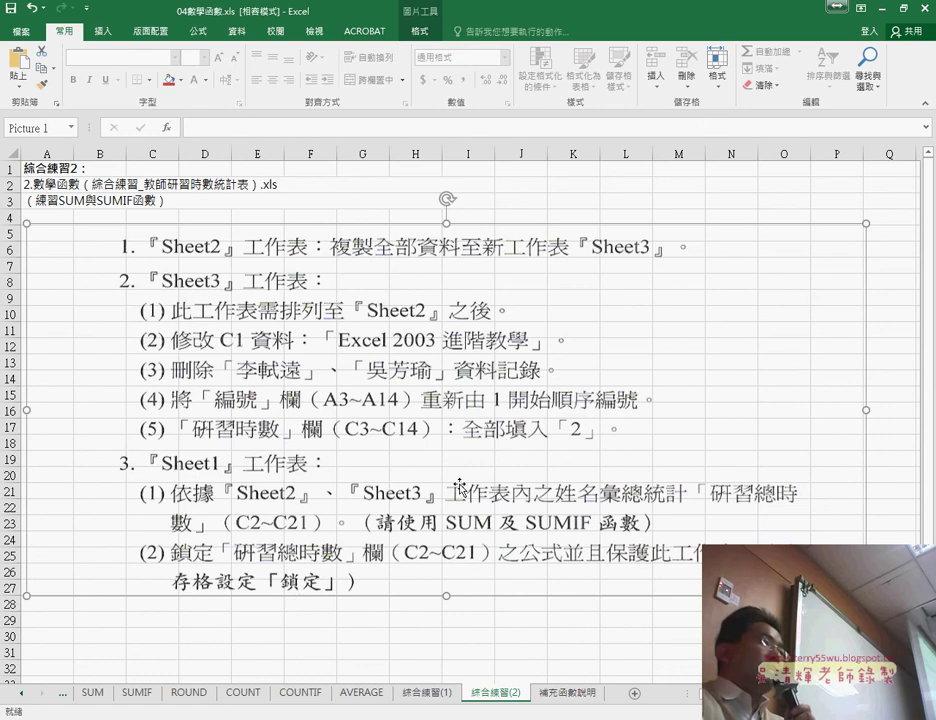
pyautogui.hotkey('alt', 'Tab')
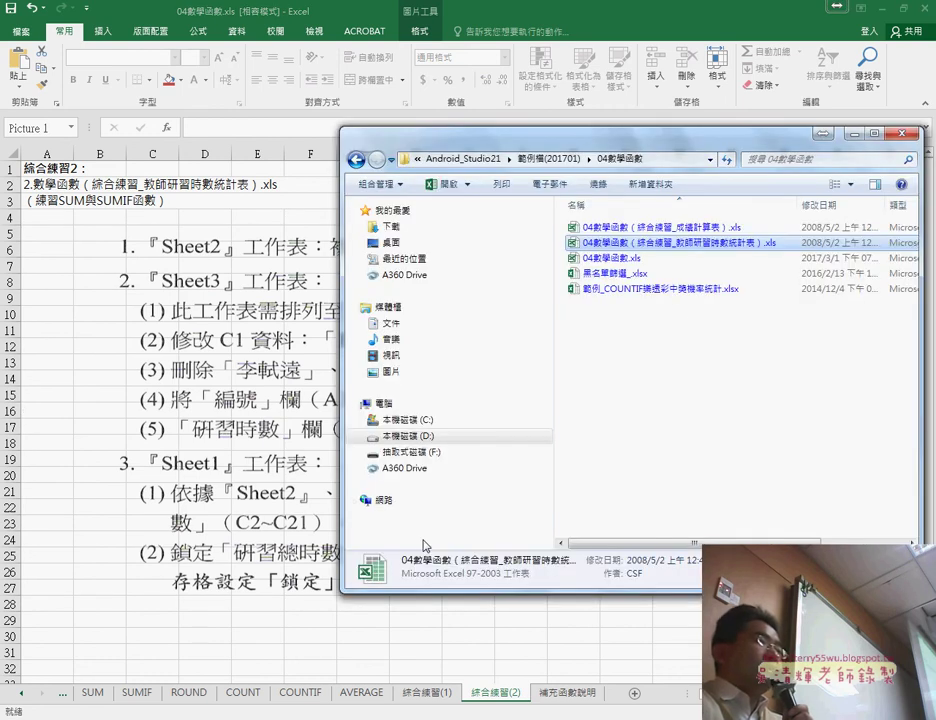
# Open the training-hours workbook and inspect Sheet1's names A2:B21 and empty totals C2:C21.
pyautogui.doubleClick(716, 249)
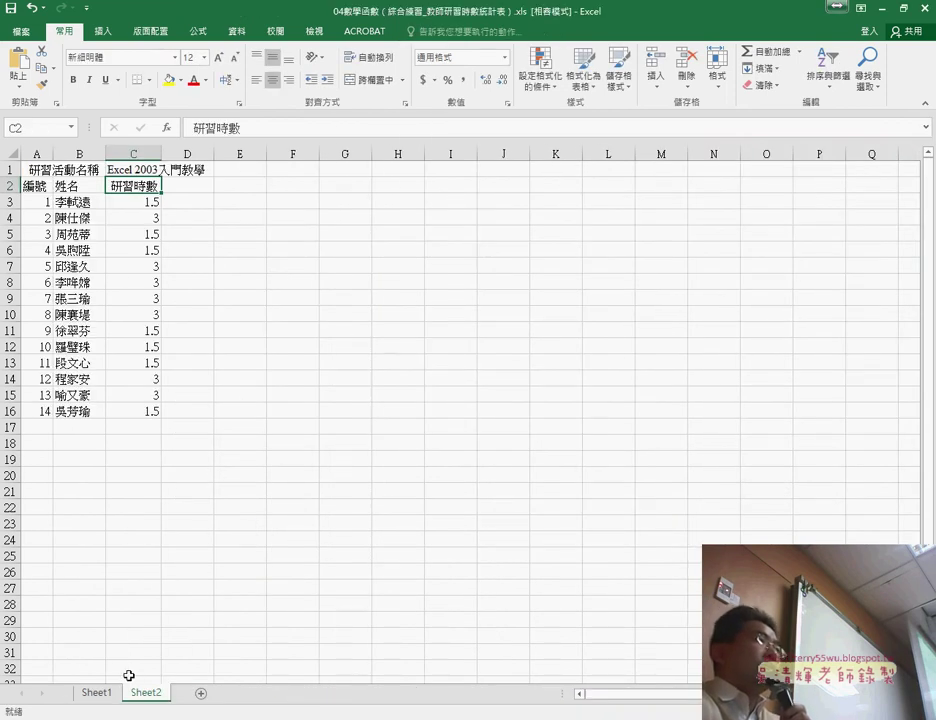
pyautogui.click(94, 692)
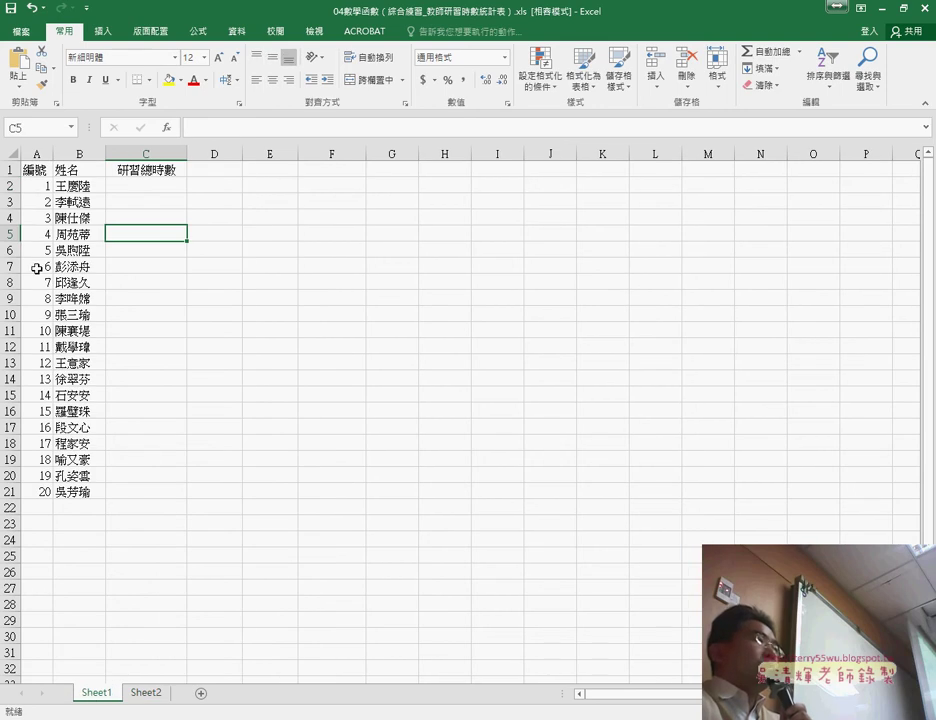
pyautogui.moveTo(50, 185); pyautogui.dragTo(78, 491)
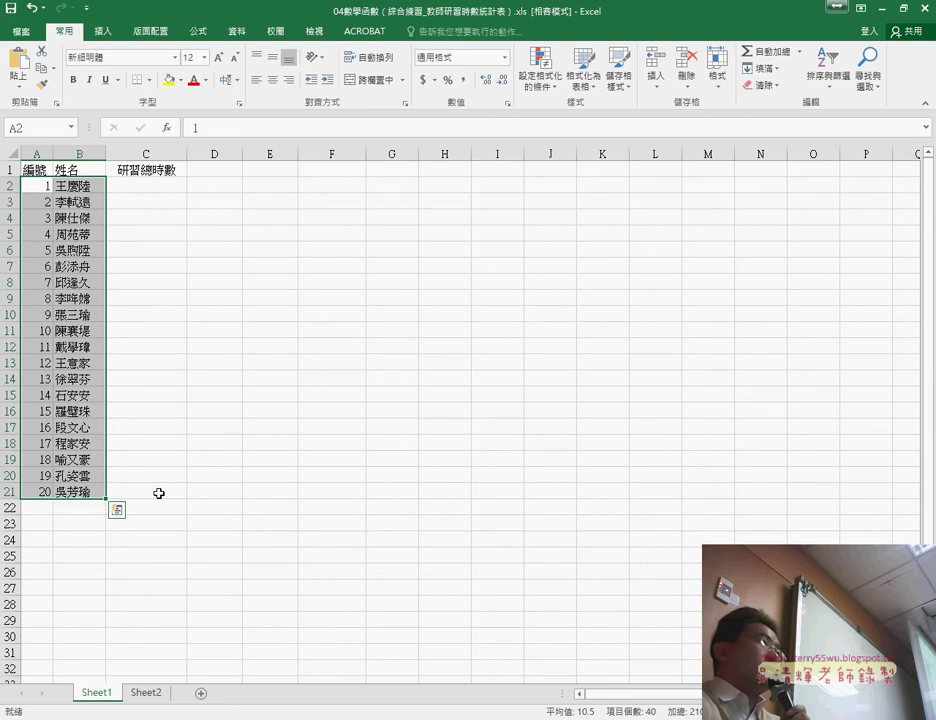
pyautogui.moveTo(165, 187); pyautogui.dragTo(161, 484)
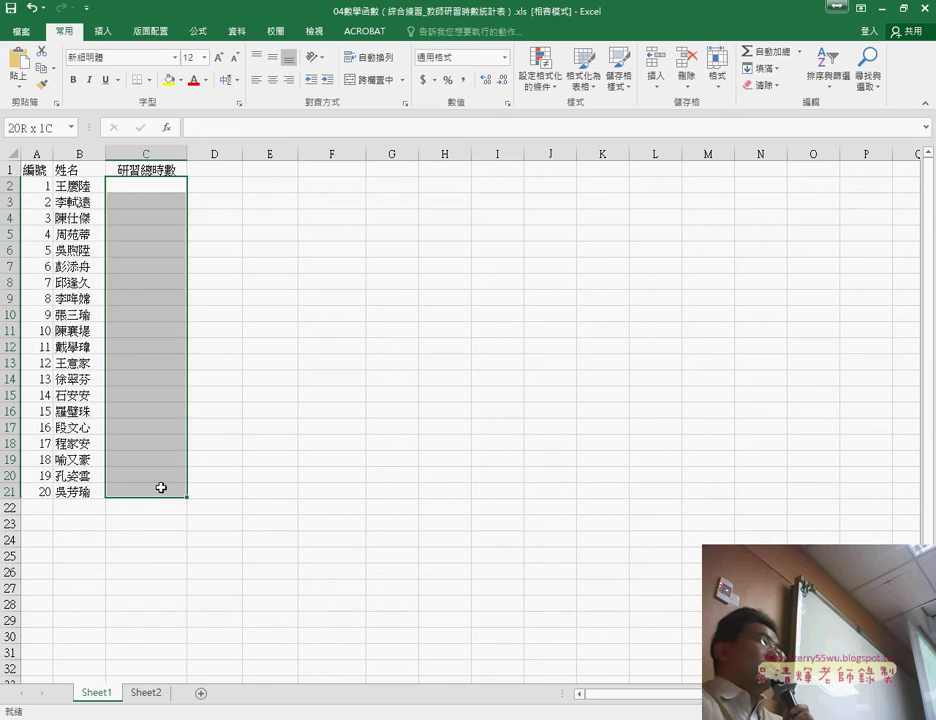
# Review Sheet2's C1 title, the records in rows 3–16, and the hours in C3 and C4.
pyautogui.click(150, 694)
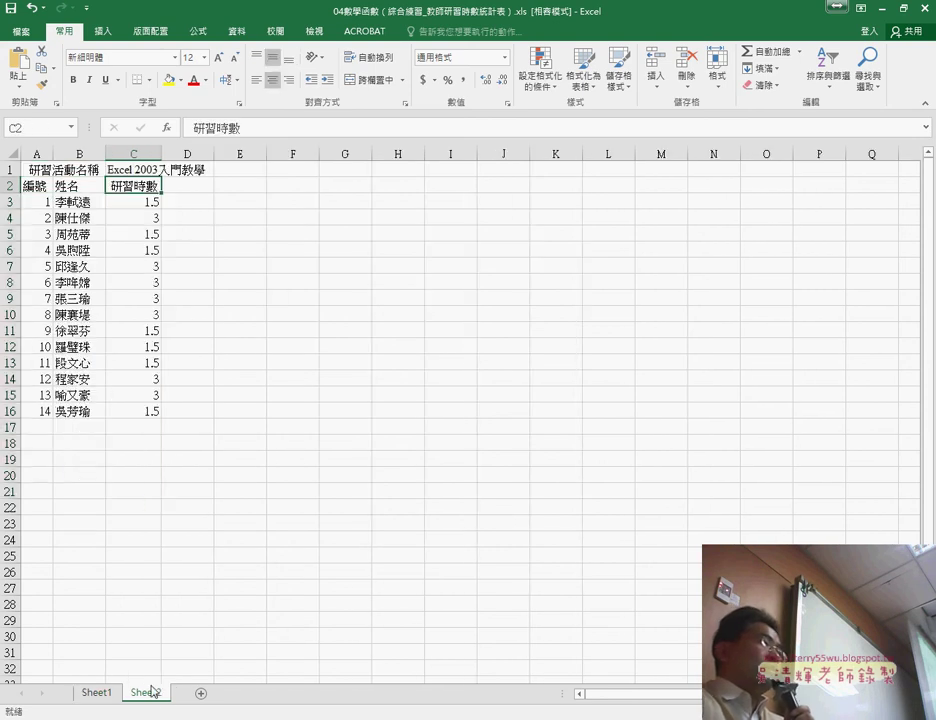
pyautogui.click(130, 169)
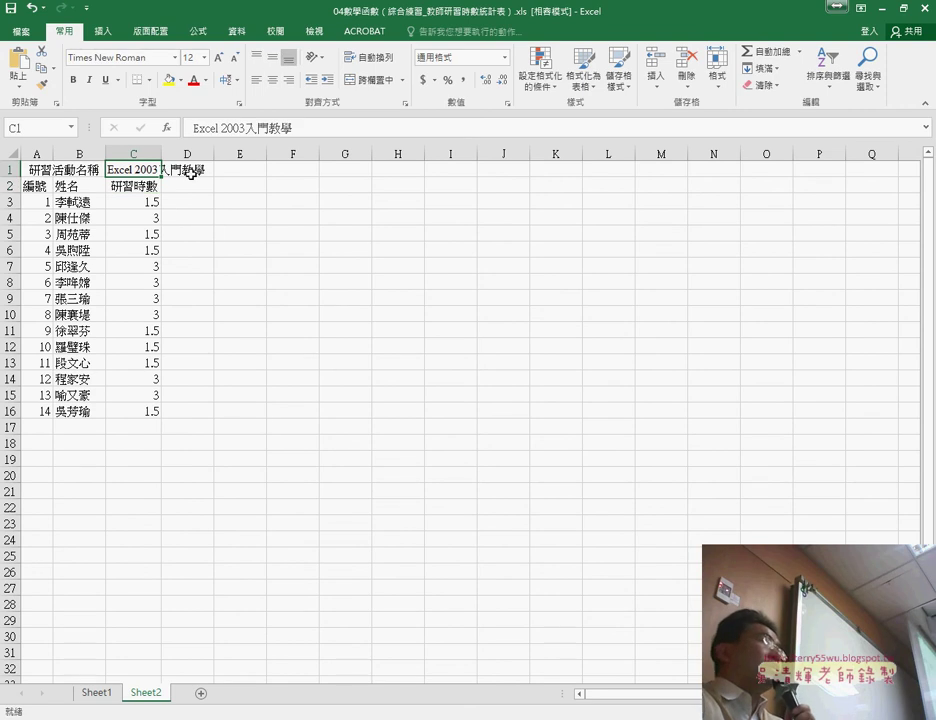
pyautogui.moveTo(40, 202)
pyautogui.mouseDown()
pyautogui.moveTo(50, 410)
pyautogui.moveTo(130, 413)
pyautogui.mouseUp()
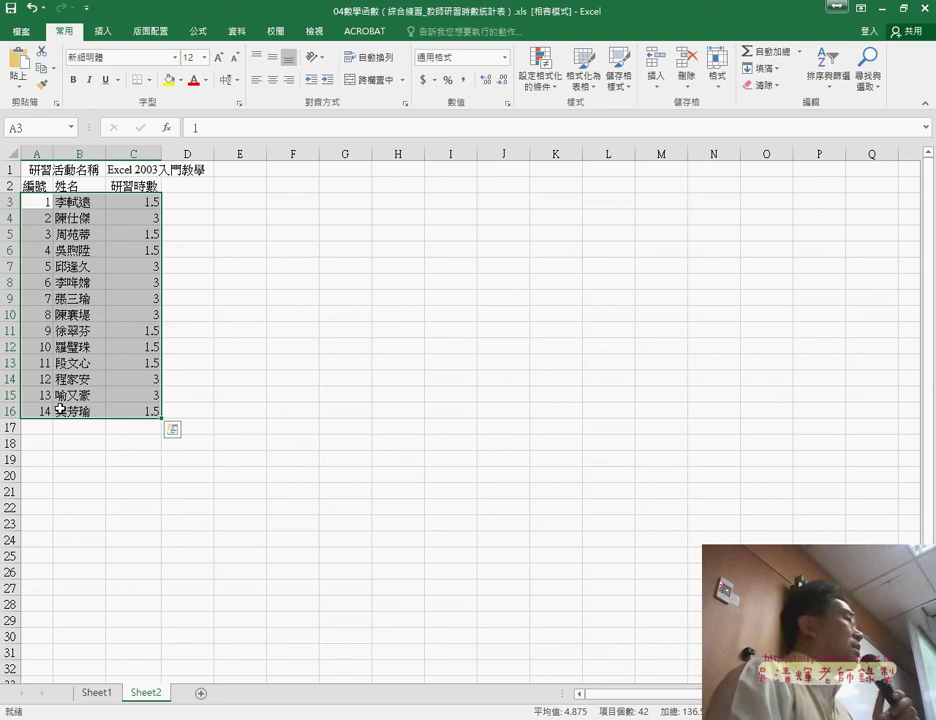
pyautogui.click(144, 204)
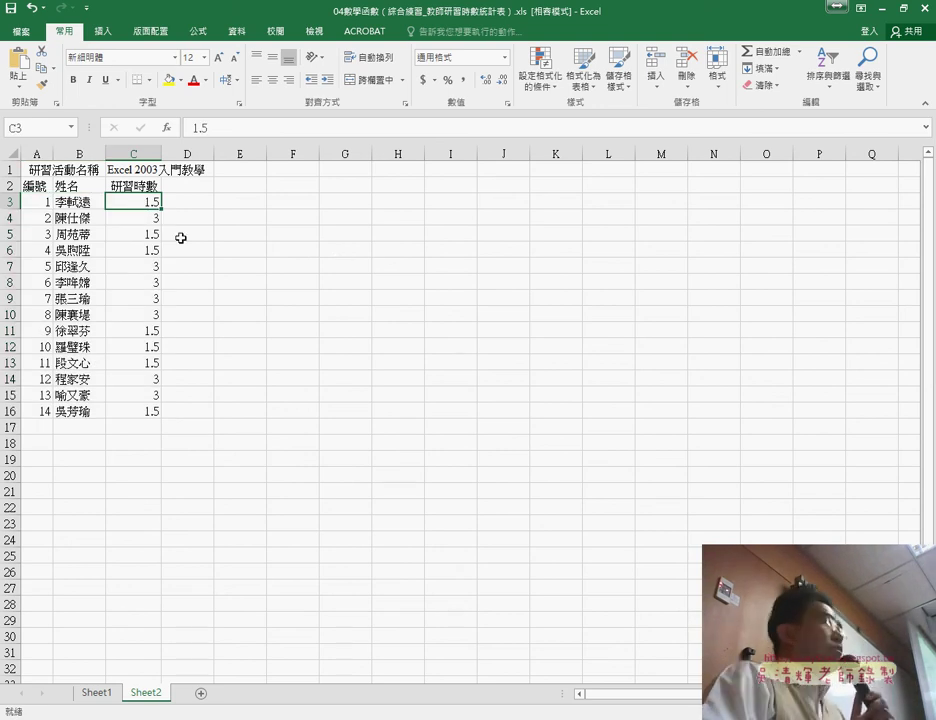
pyautogui.click(144, 217)
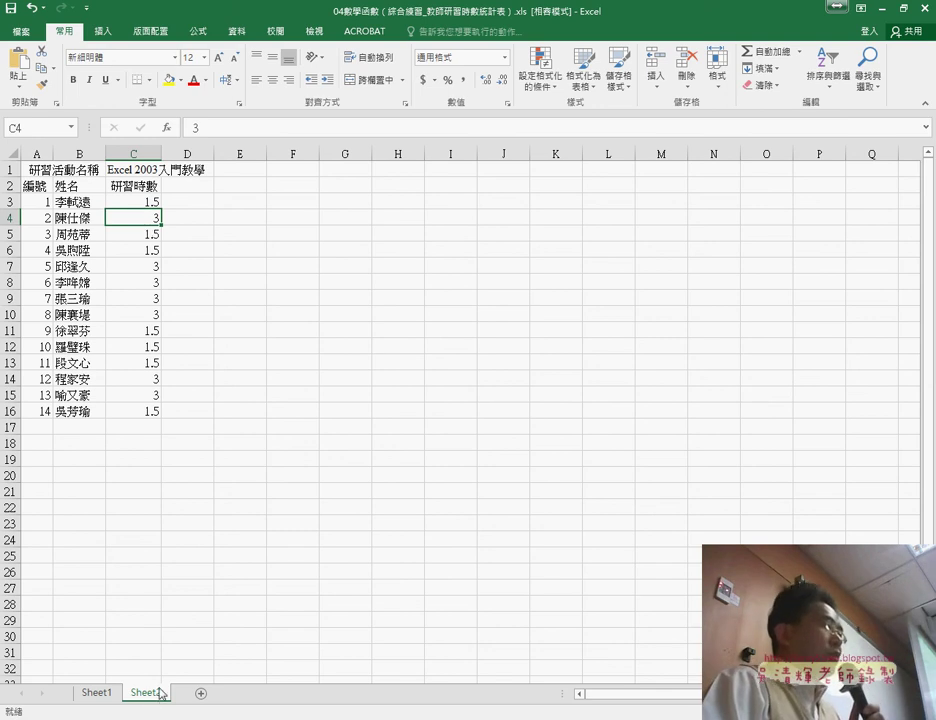
# Duplicate Sheet2 and name the copy Sheet3.
pyautogui.moveTo(175, 686); pyautogui.dragTo(197, 688)
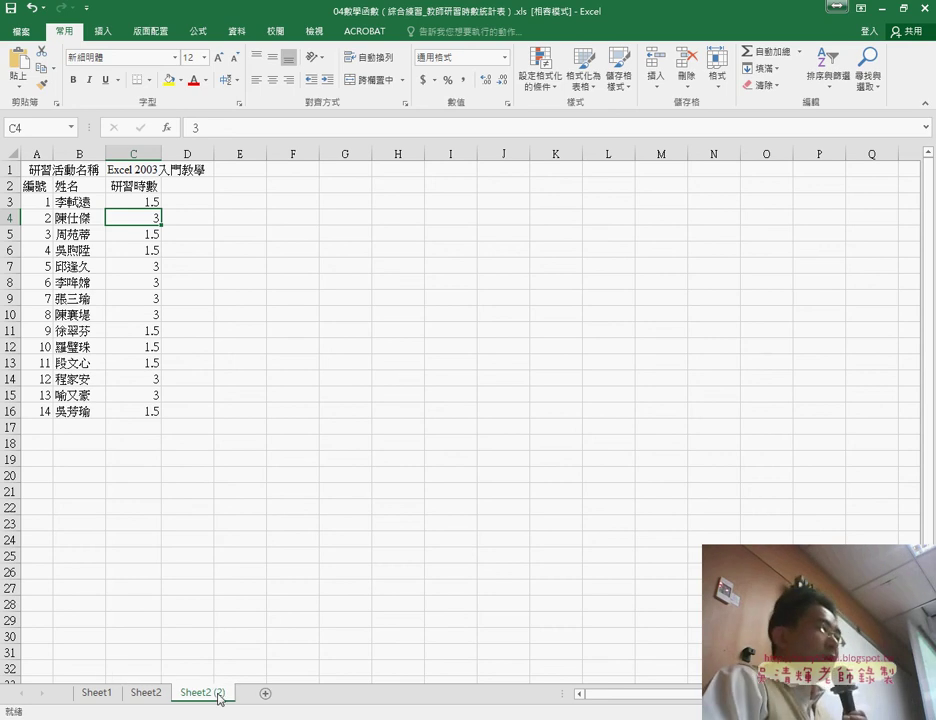
pyautogui.doubleClick(212, 692)
pyautogui.write('Sheet3')
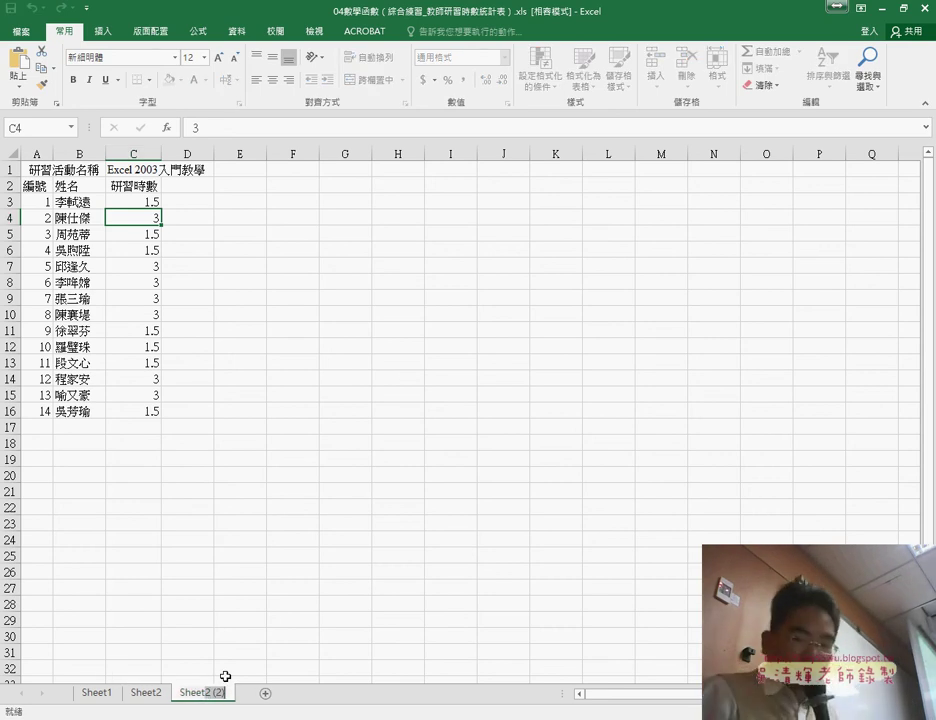
pyautogui.press('Return')
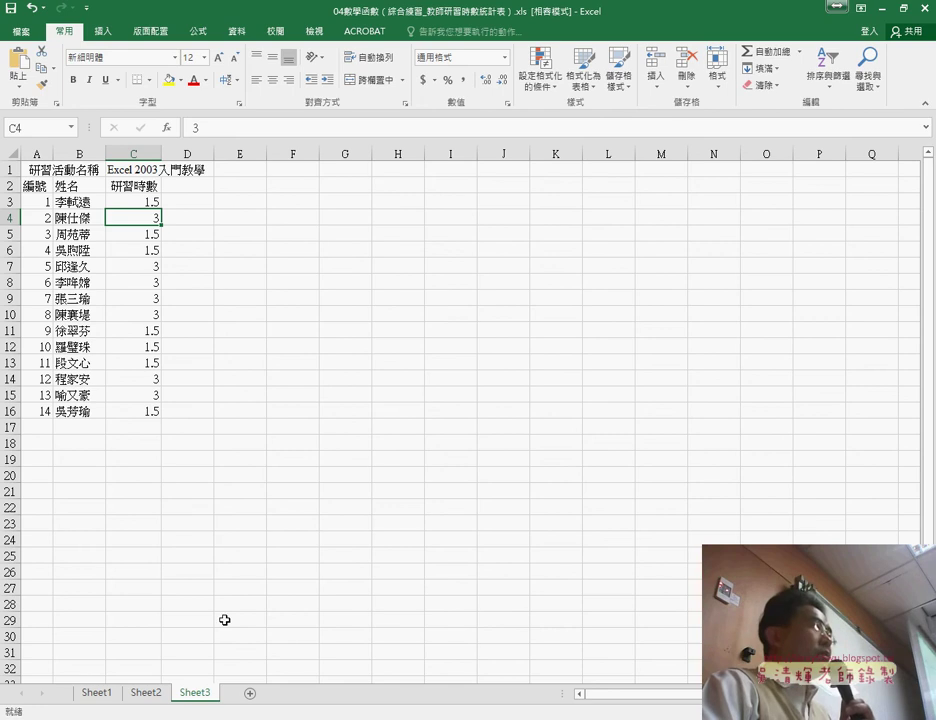
# Change the C1 title on Sheet3 to Excel 2003進階教學.
pyautogui.click(140, 170)
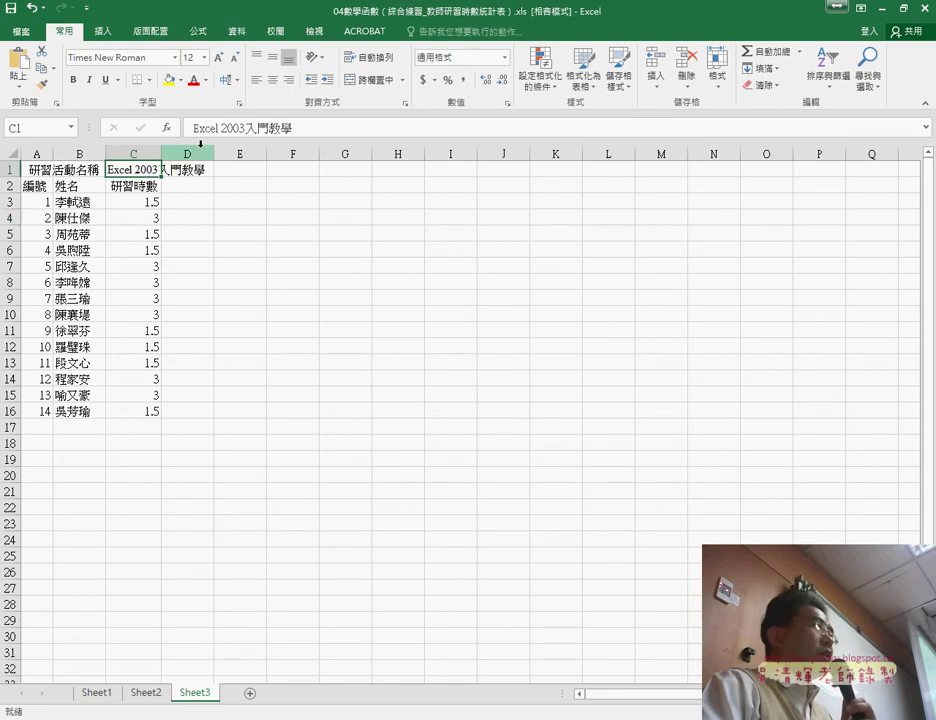
pyautogui.click(258, 128)
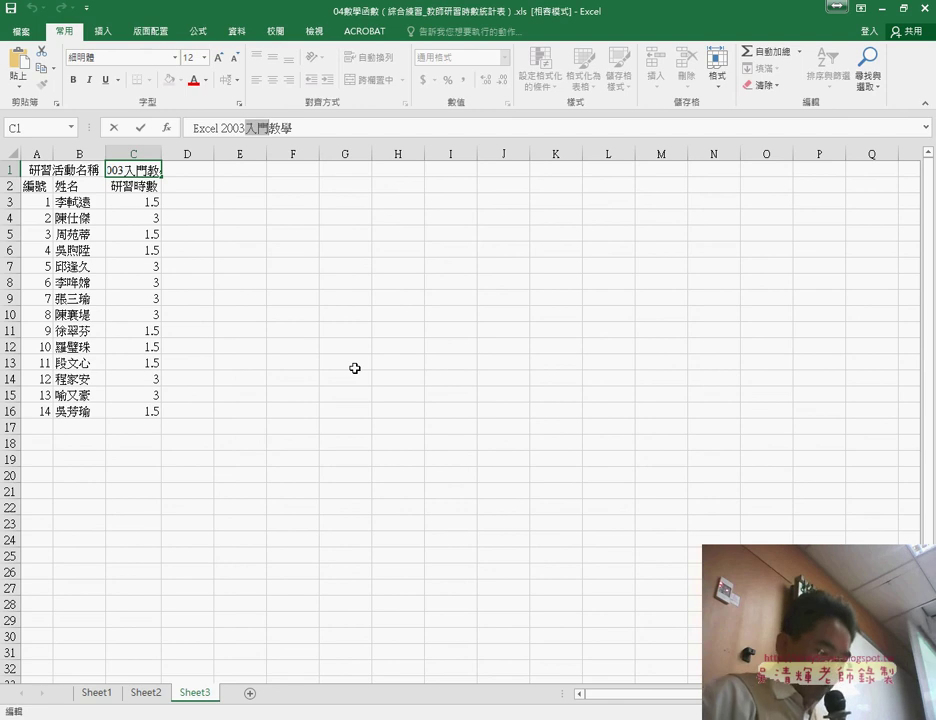
pyautogui.write('r4')
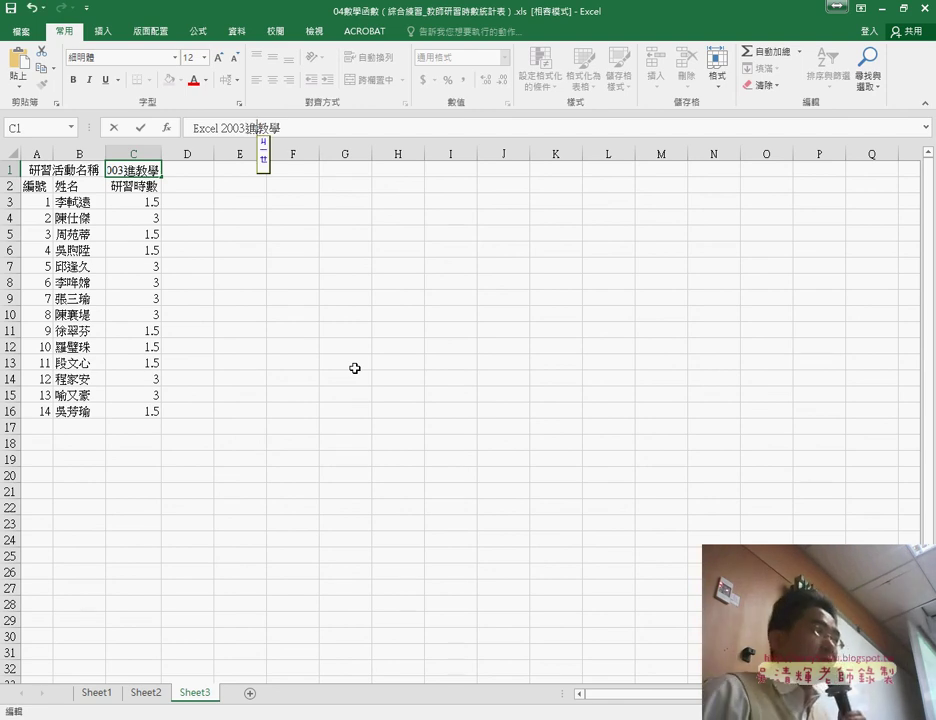
pyautogui.press('space')
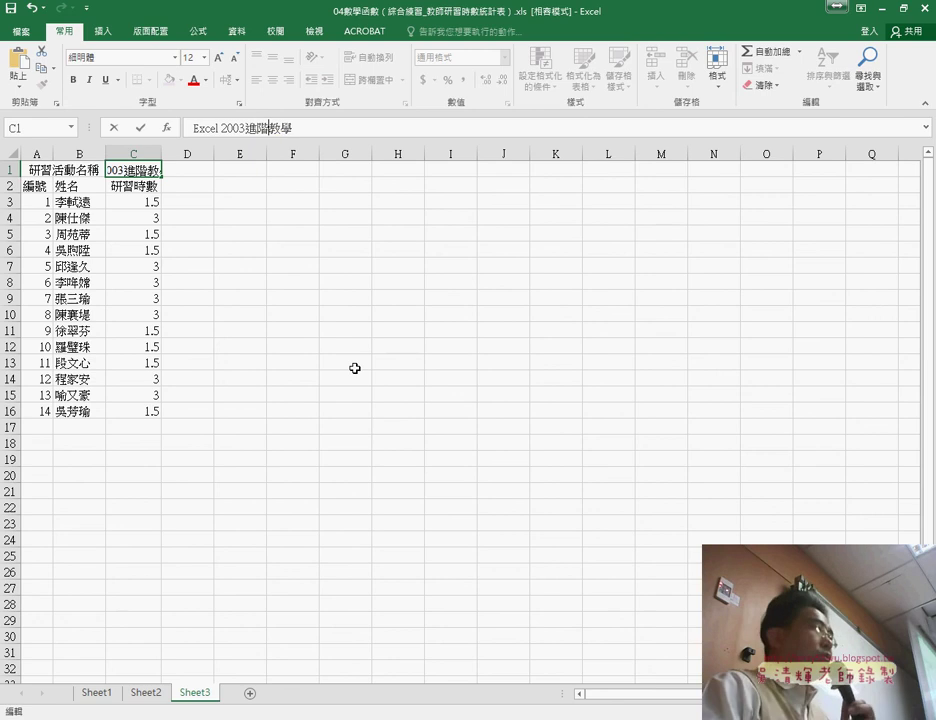
# Delete rows 3 and 16 for the first and last people on Sheet3.
pyautogui.click(17, 203)
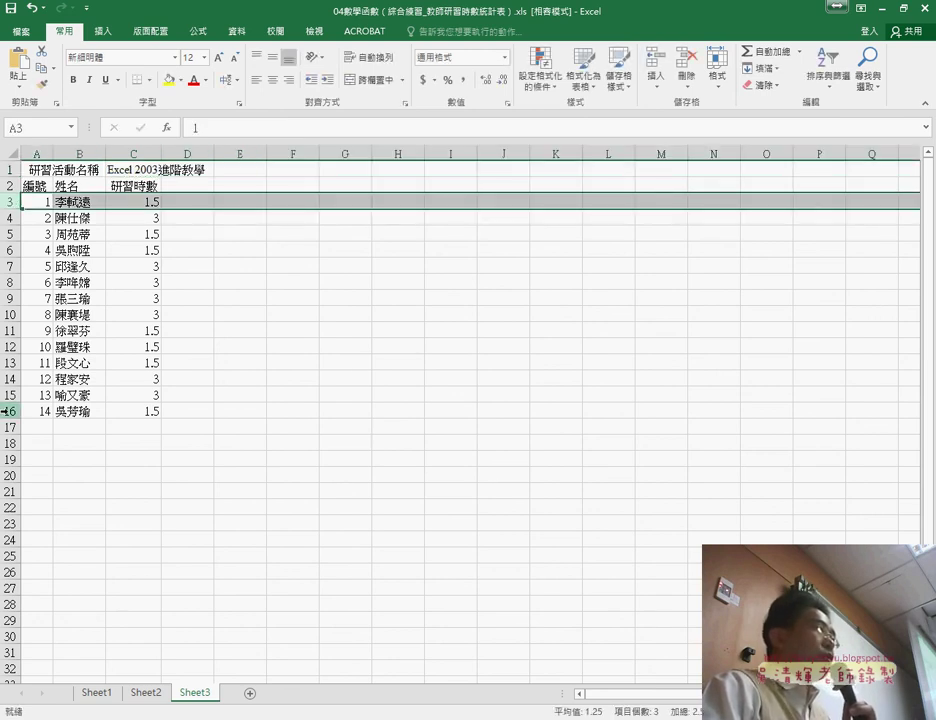
pyautogui.keyDown('ctrl'); pyautogui.click(7, 410); pyautogui.keyUp('ctrl')
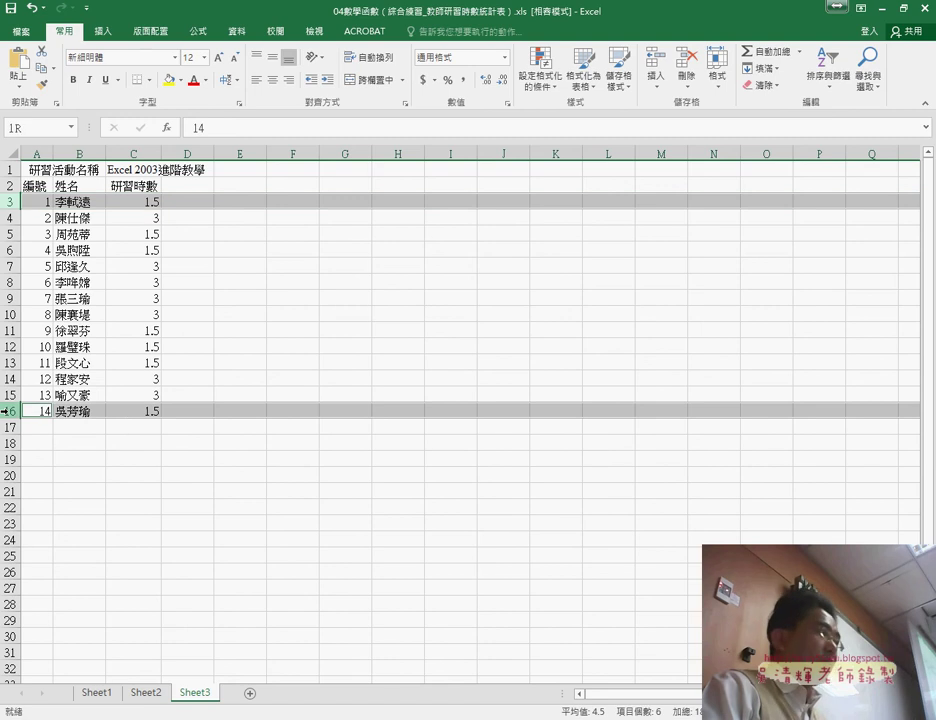
pyautogui.rightClick(163, 411)
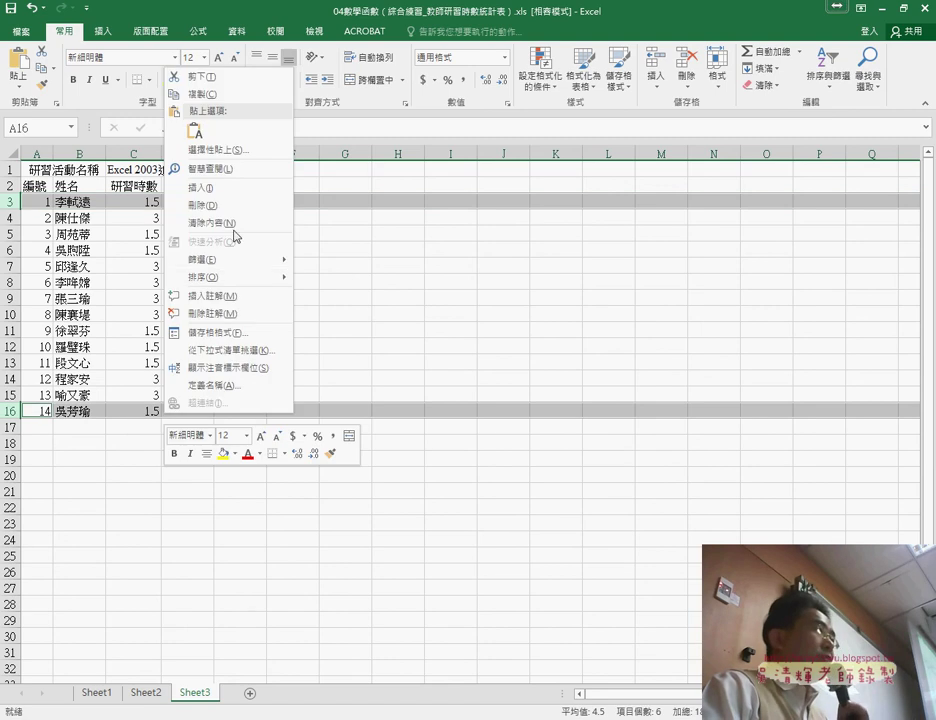
pyautogui.click(240, 208)
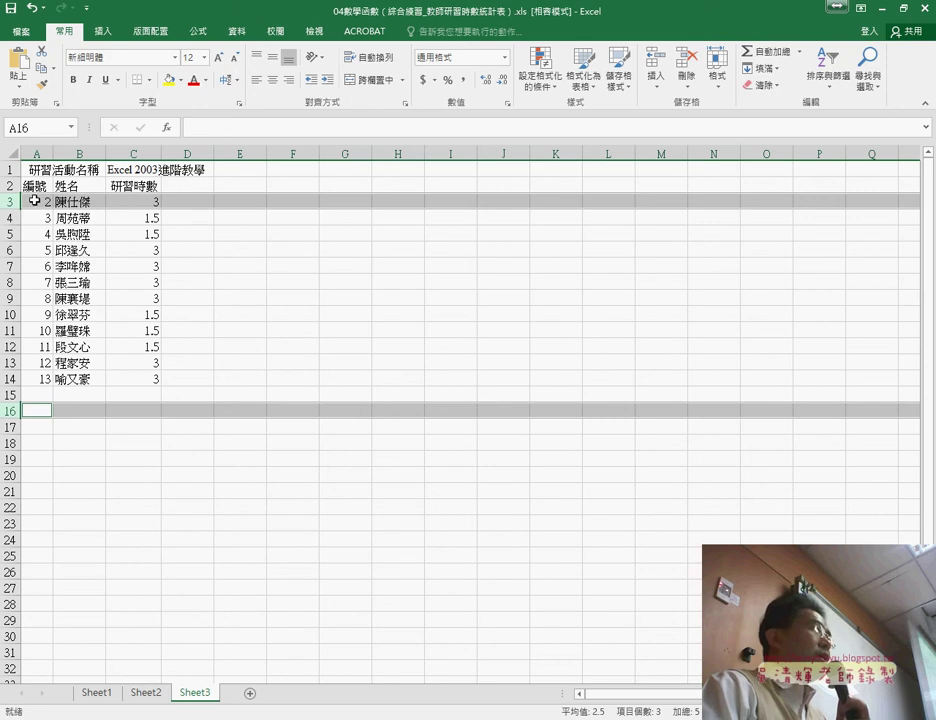
# Clear the old numbers in A3:A14 and hours in C3:C14, then select A3.
pyautogui.moveTo(34, 201); pyautogui.dragTo(42, 381)
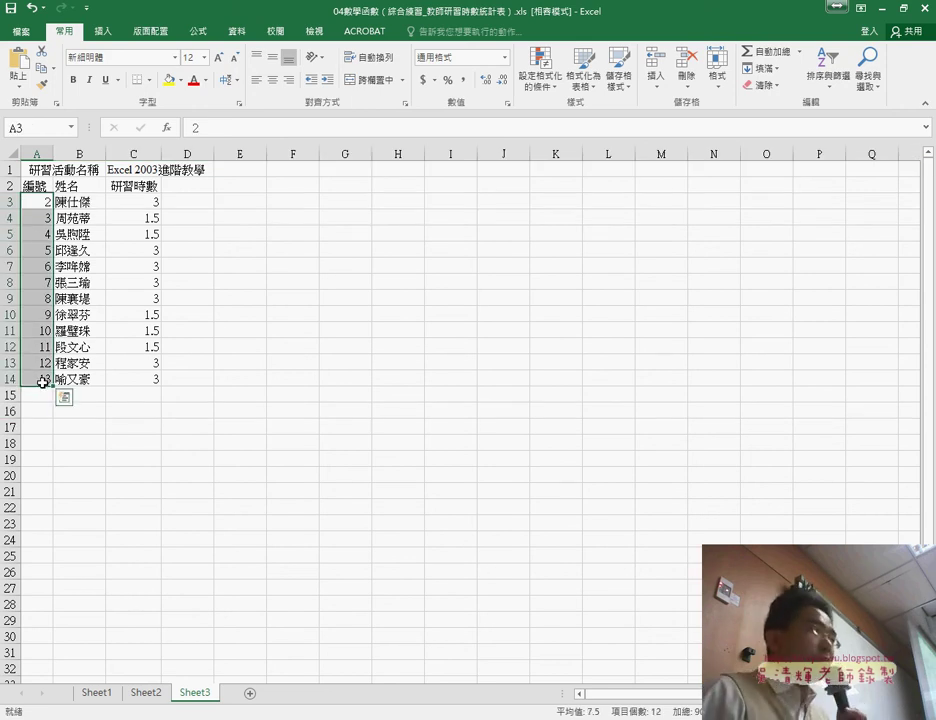
pyautogui.press('Delete')
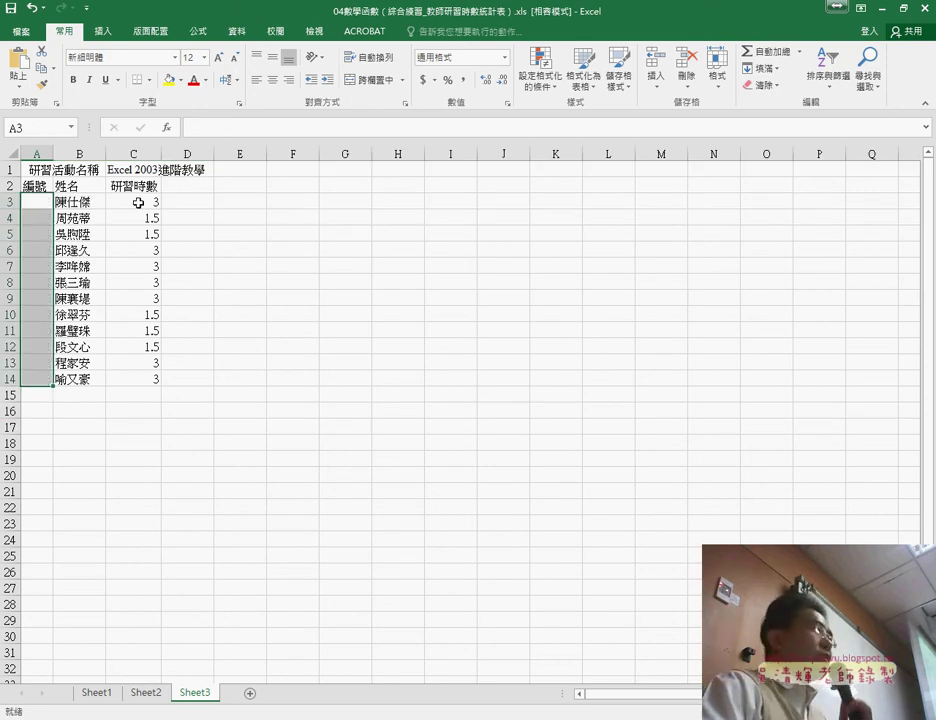
pyautogui.moveTo(138, 203); pyautogui.dragTo(130, 386)
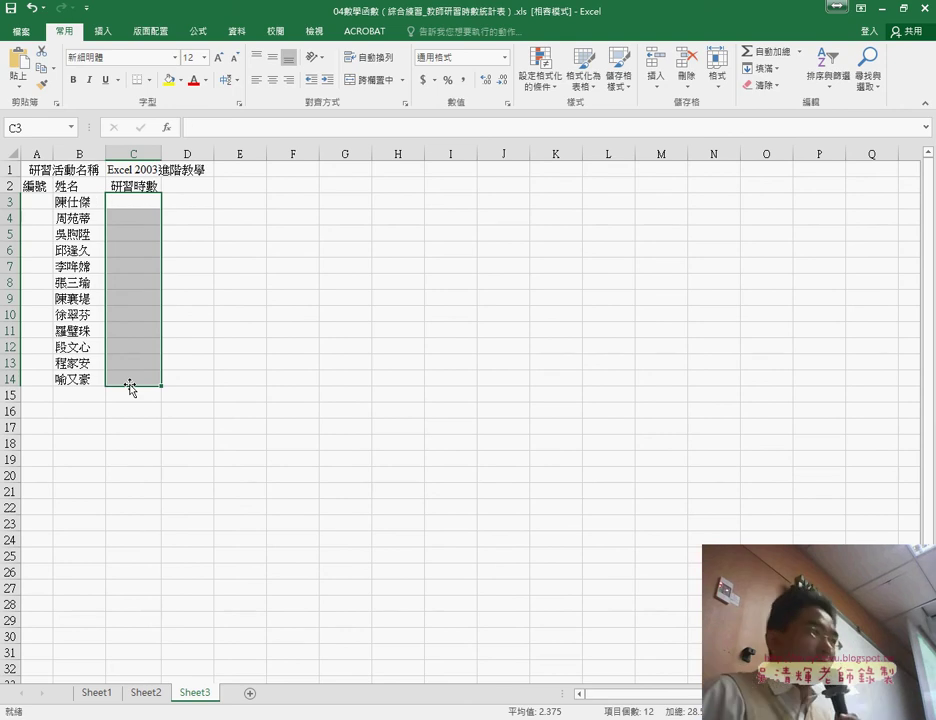
pyautogui.press('Delete')
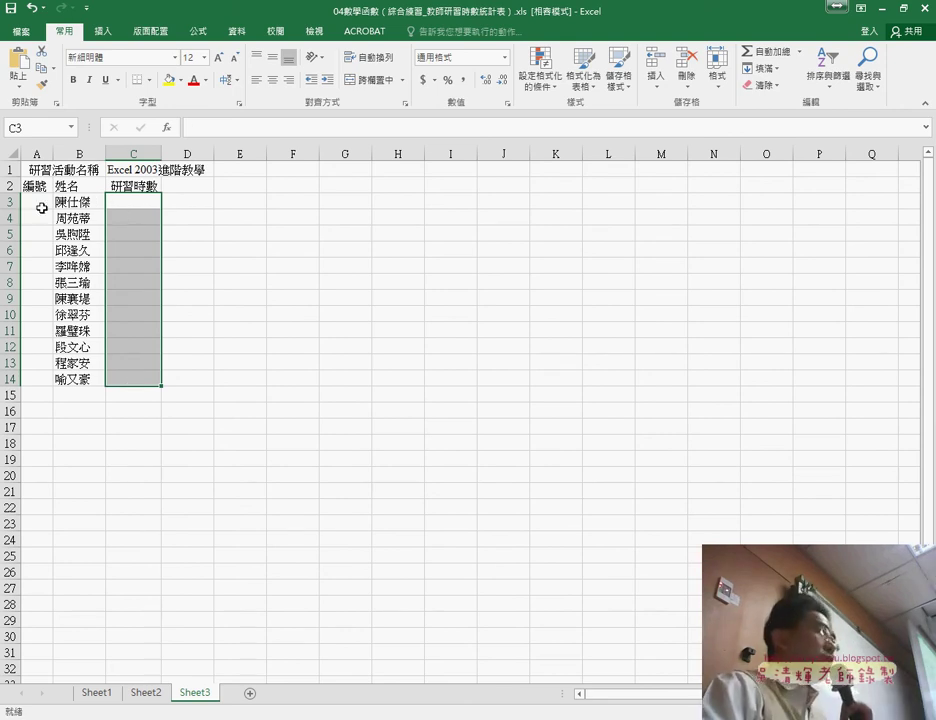
pyautogui.click(42, 208)
# Number the participants 1 to 12 down A3:A14 with a fill series.
pyautogui.write('1')
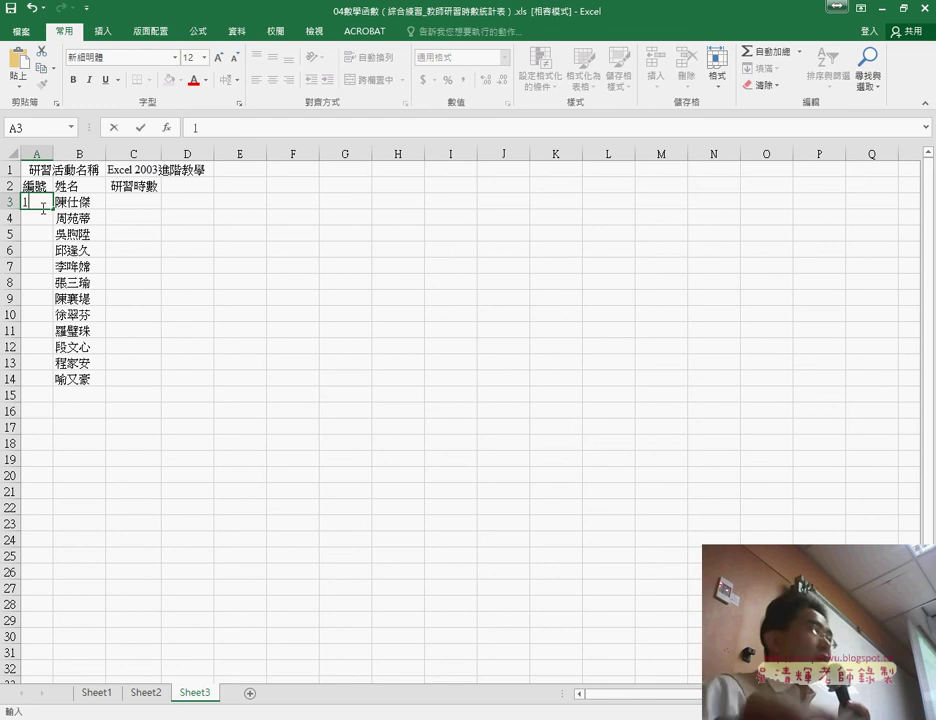
pyautogui.press('Return')
pyautogui.press('Return')
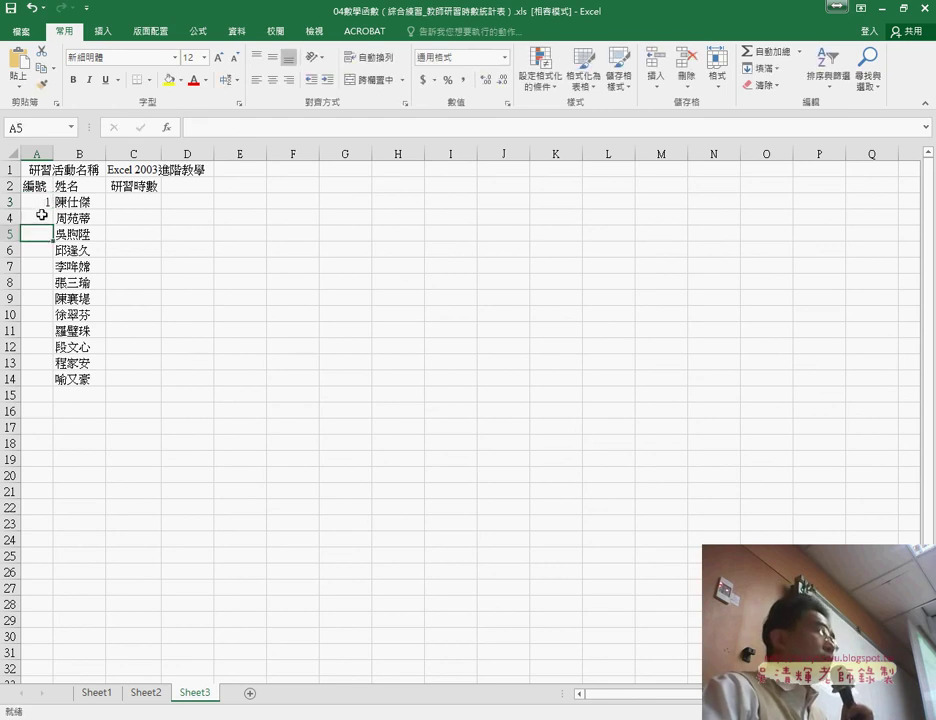
pyautogui.click(46, 204)
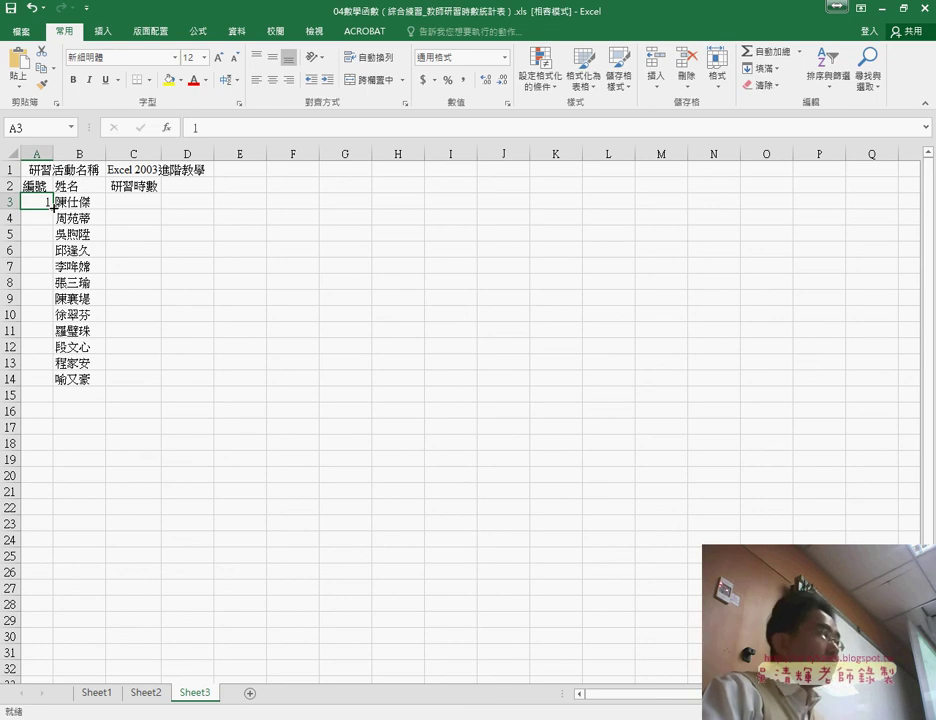
pyautogui.moveTo(53, 208); pyautogui.dragTo(47, 385)
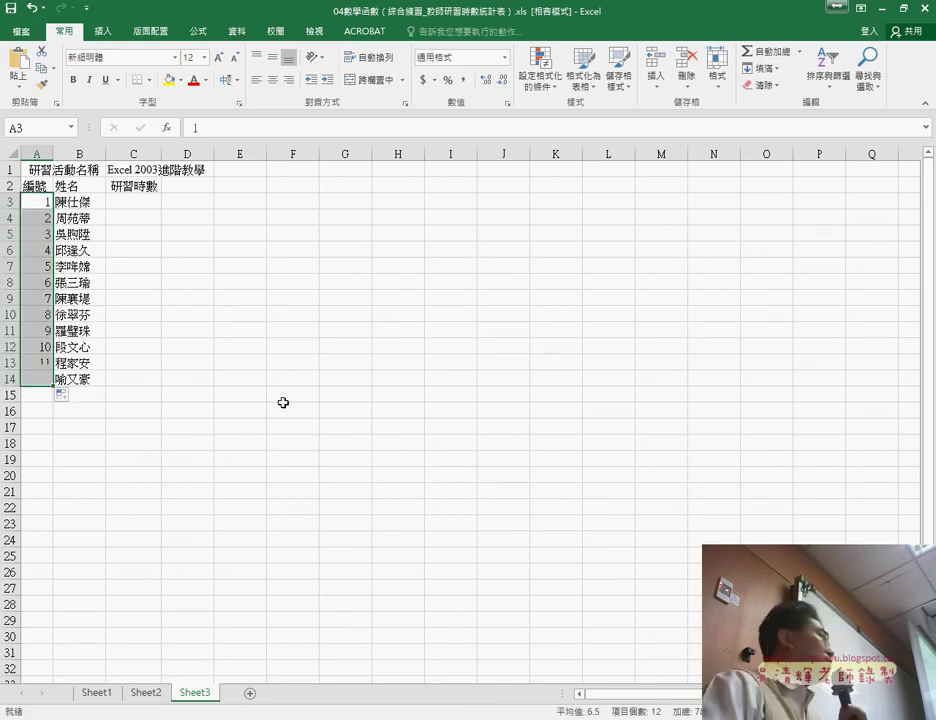
# Enter 2 hours in cell C3.
pyautogui.click(133, 202)
pyautogui.write('2')
pyautogui.click(183, 232)
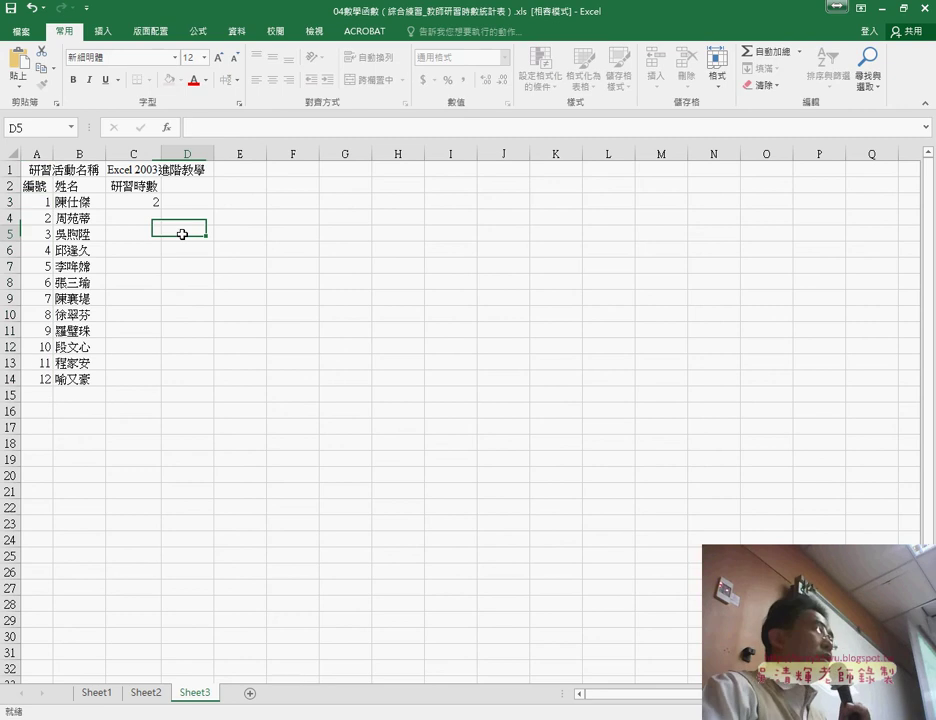
# Fill the 2 hours down C3:C14 and check the A3:B14 and C3:C14 ranges.
pyautogui.click(148, 202)
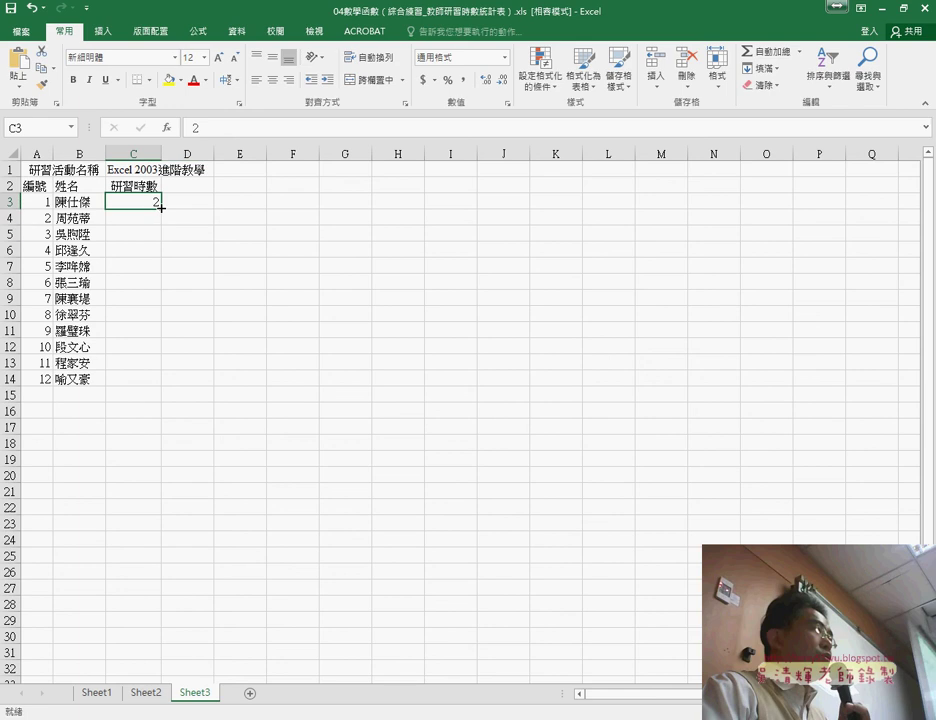
pyautogui.moveTo(161, 206); pyautogui.dragTo(156, 391)
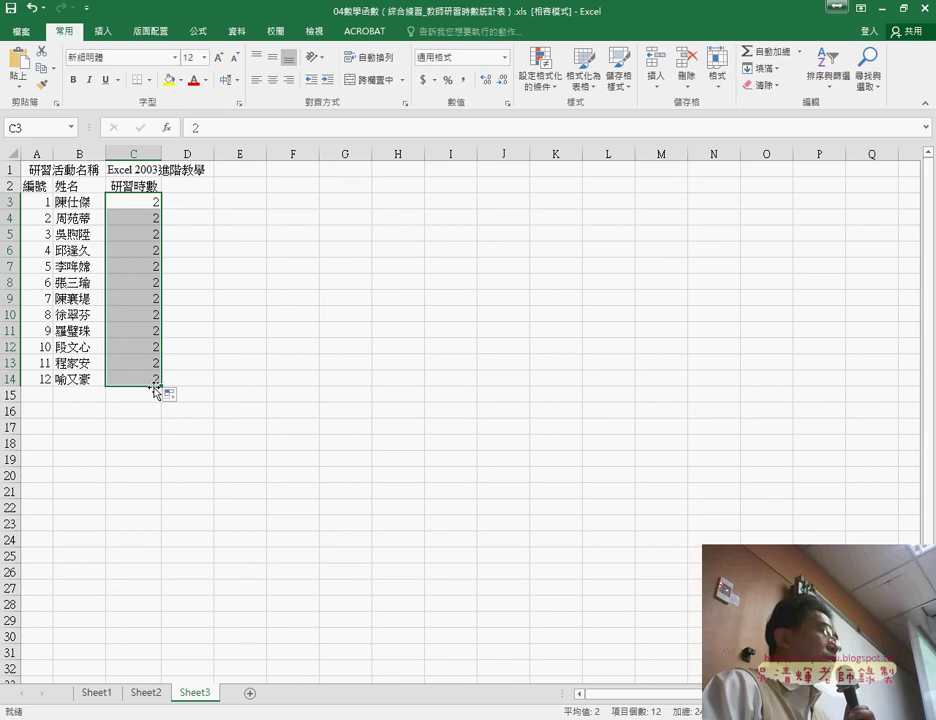
pyautogui.moveTo(42, 204); pyautogui.dragTo(86, 383)
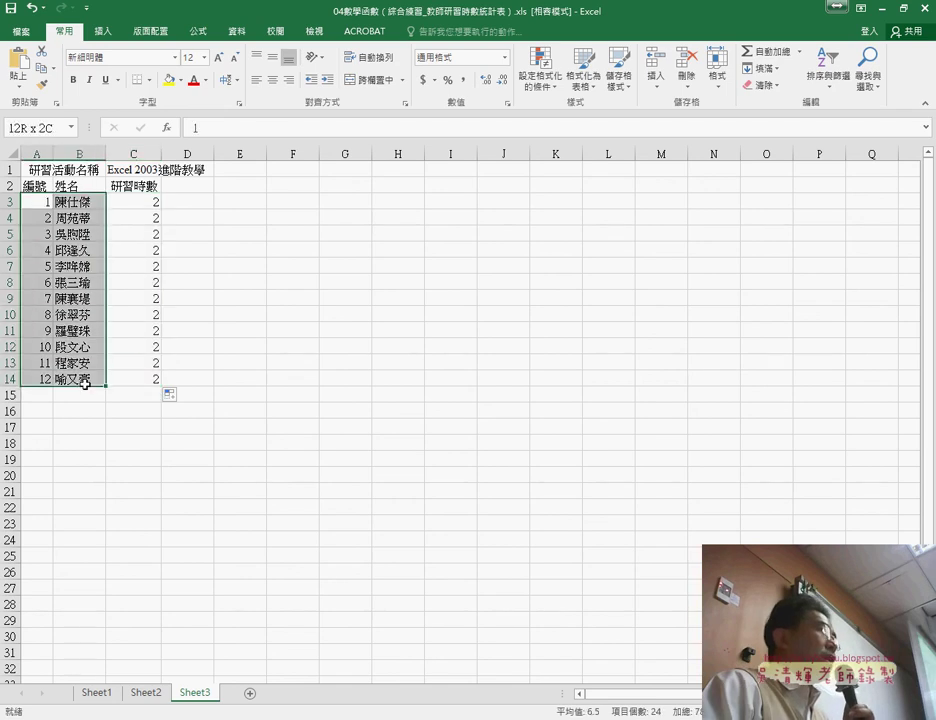
pyautogui.moveTo(142, 204)
pyautogui.mouseDown()
pyautogui.moveTo(154, 383)
pyautogui.moveTo(30, 373)
pyautogui.mouseUp()
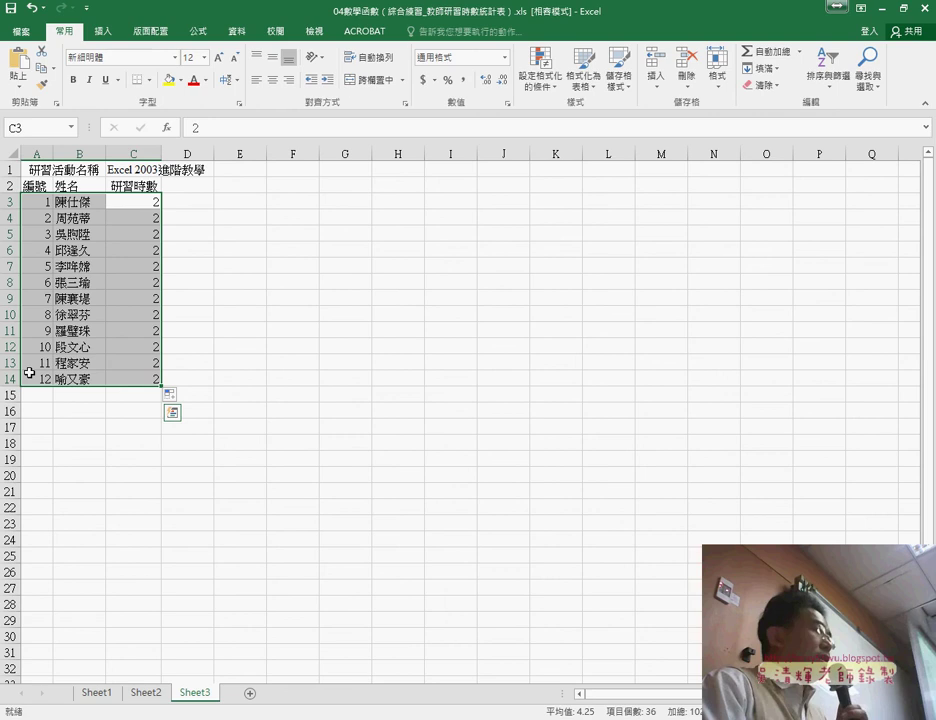
# On Sheet1, check cell C2 and the first person's name in B2 against Sheet2 and Sheet3.
pyautogui.click(100, 694)
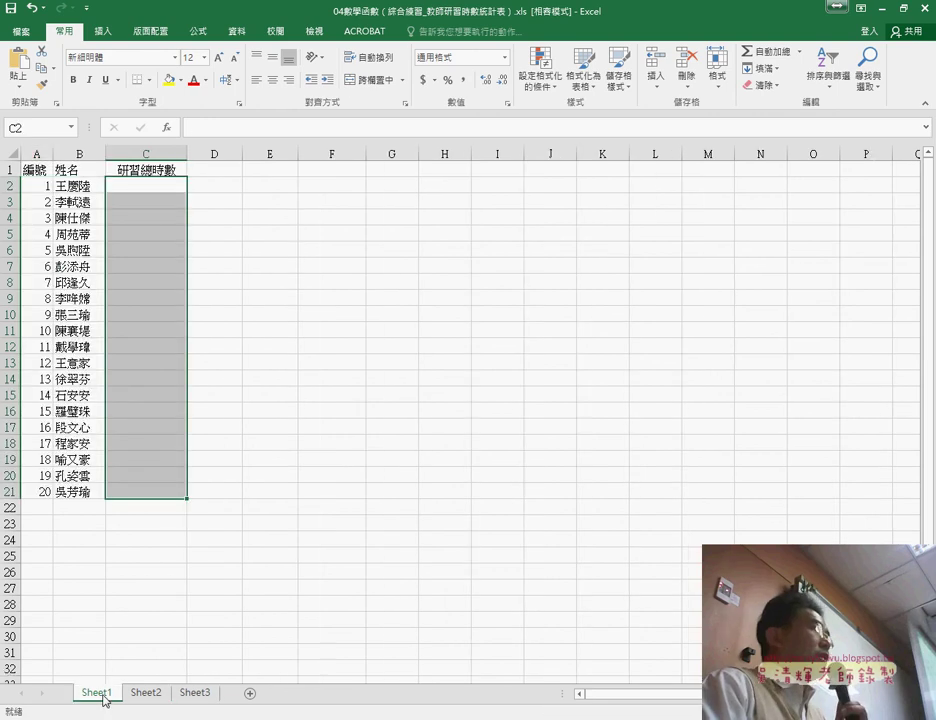
pyautogui.click(162, 186)
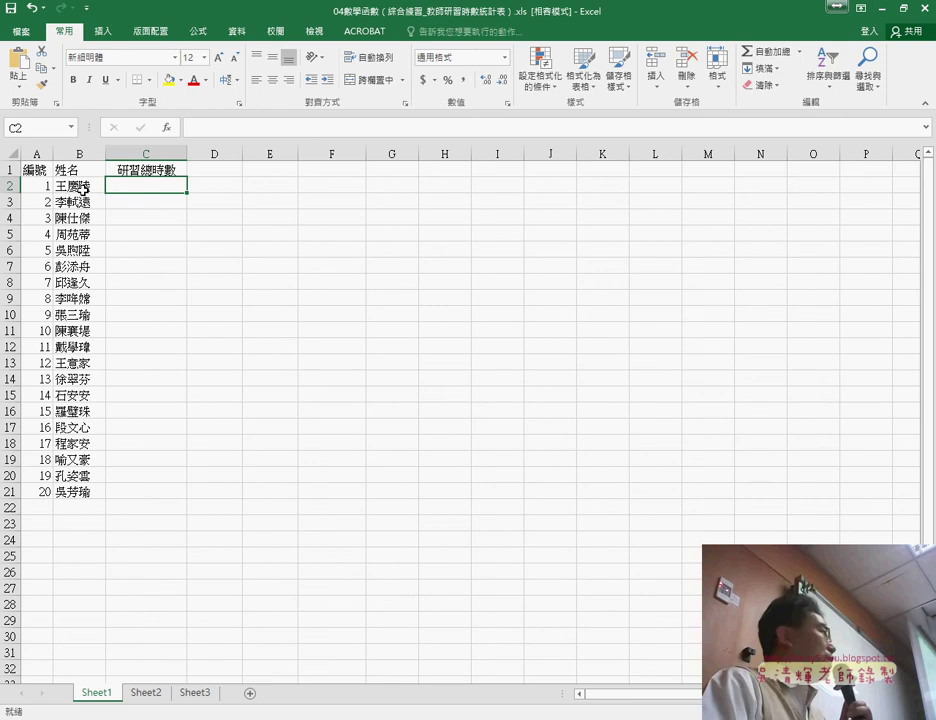
pyautogui.click(84, 189)
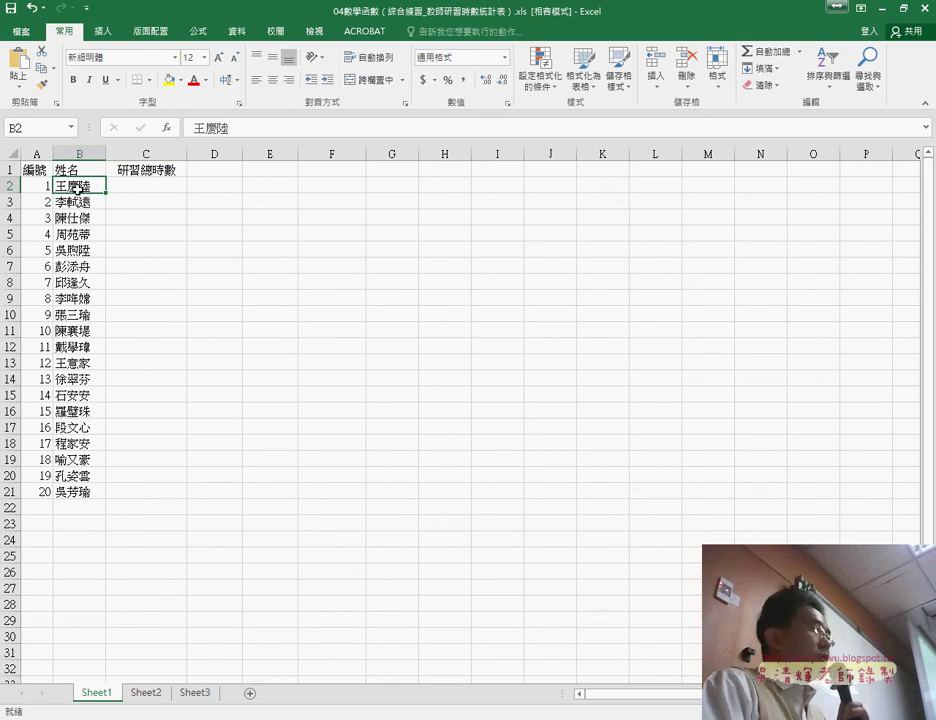
pyautogui.click(145, 699)
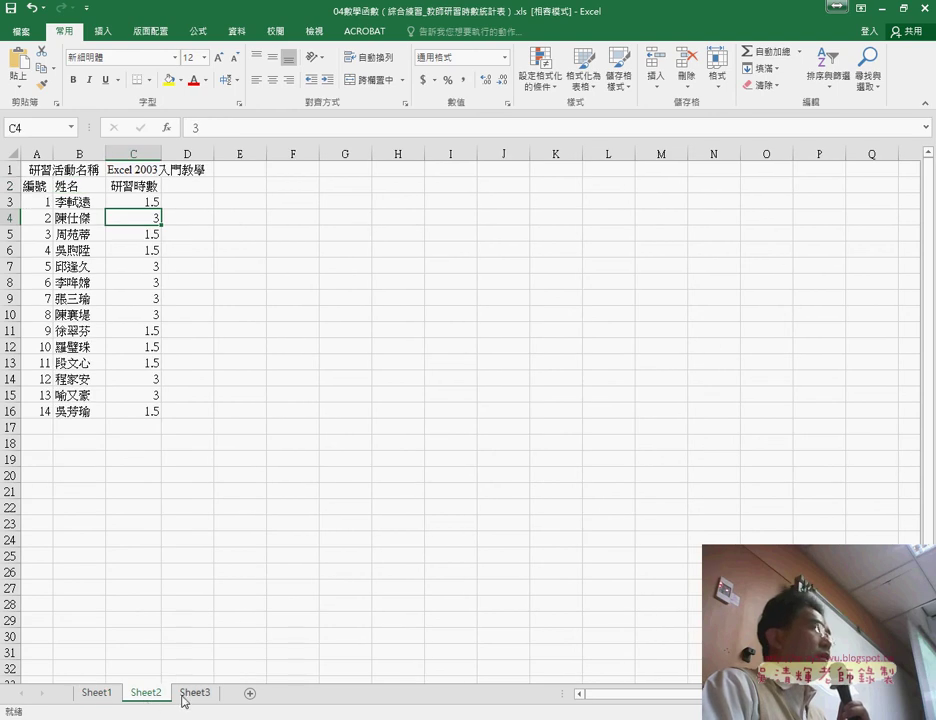
pyautogui.click(189, 695)
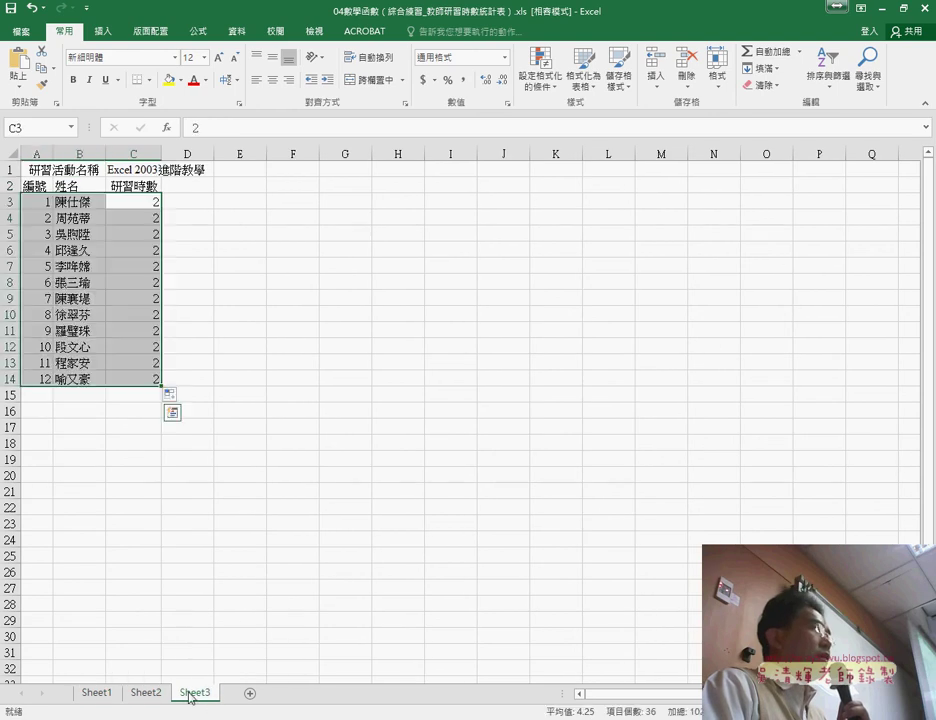
# Enter 0 in Sheet1's C2 total, then compare with the Sheet2 and Sheet3 hours.
pyautogui.click(94, 694)
pyautogui.click(151, 185)
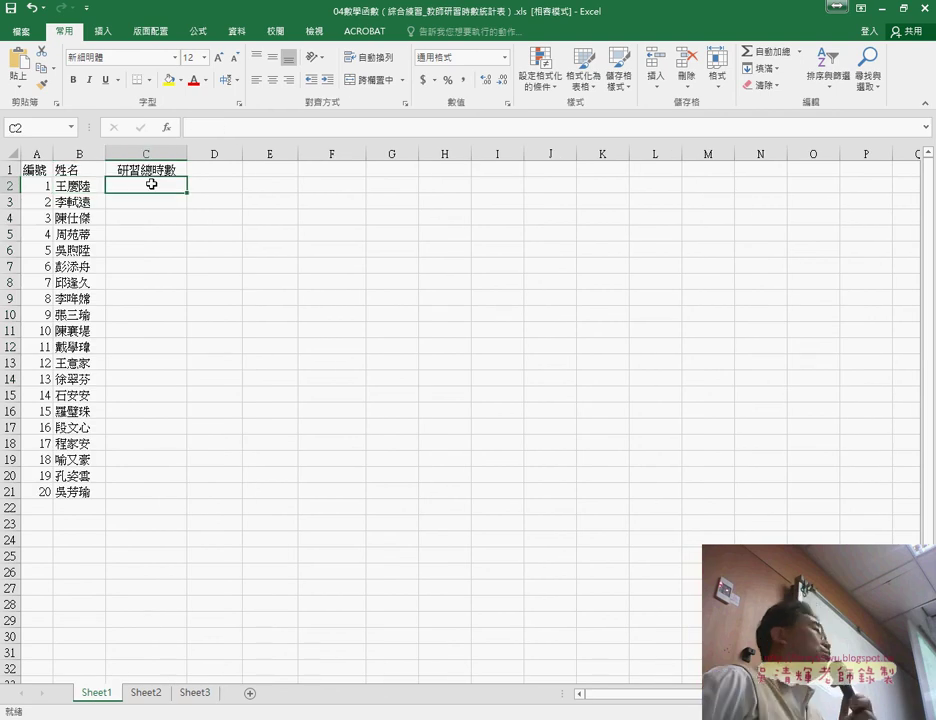
pyautogui.write('0')
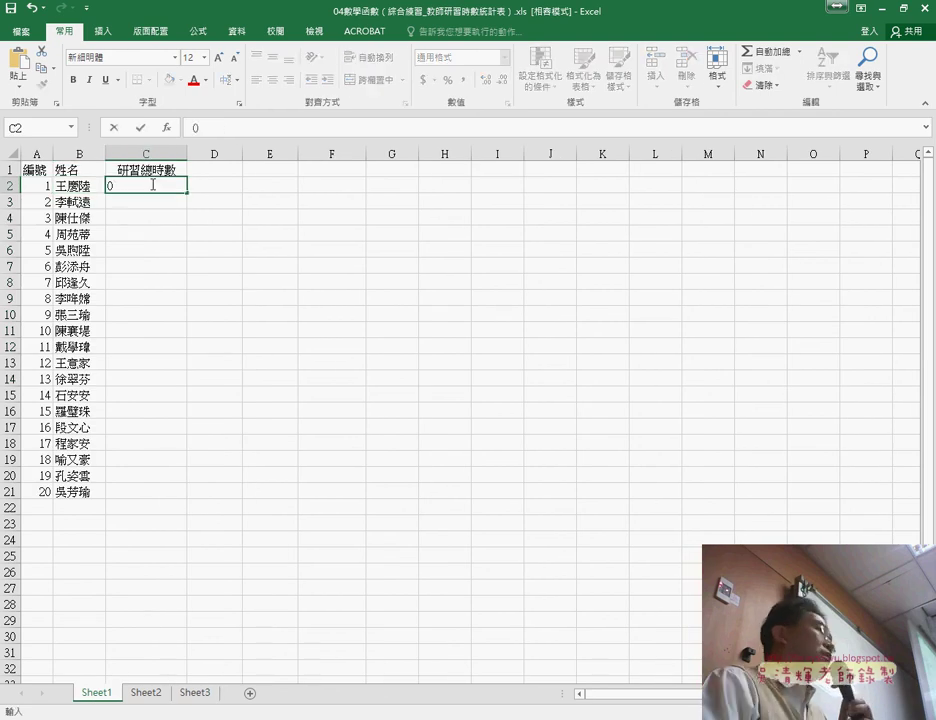
pyautogui.click(146, 698)
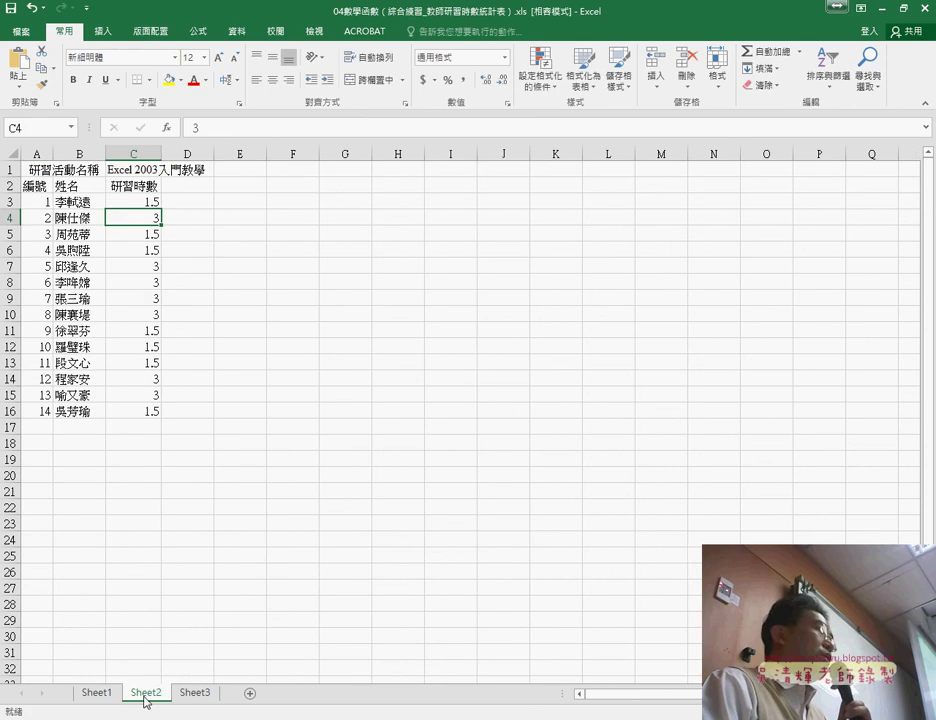
pyautogui.click(198, 694)
pyautogui.click(96, 693)
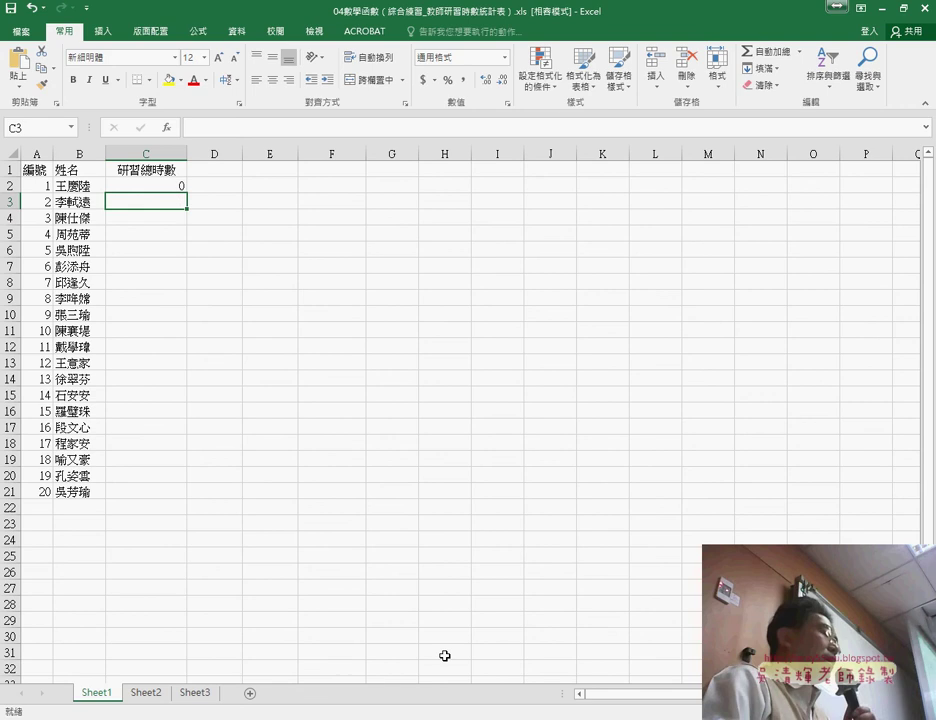
pyautogui.click(152, 693)
pyautogui.click(190, 692)
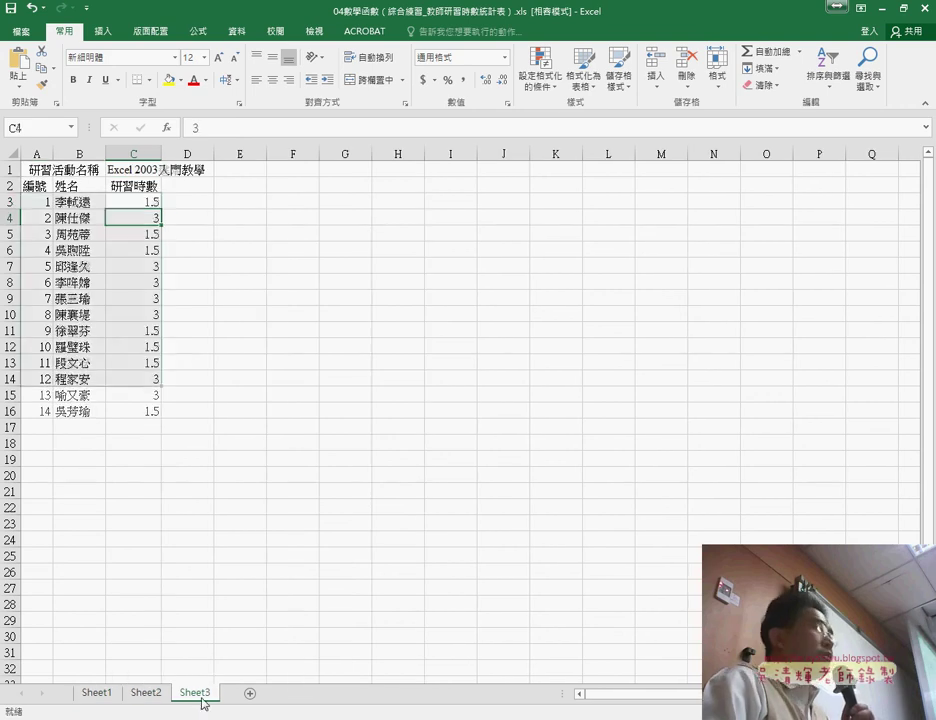
# Compare Sheet1's C2 total of 0 with the lists on Sheet2 and Sheet3.
pyautogui.click(145, 693)
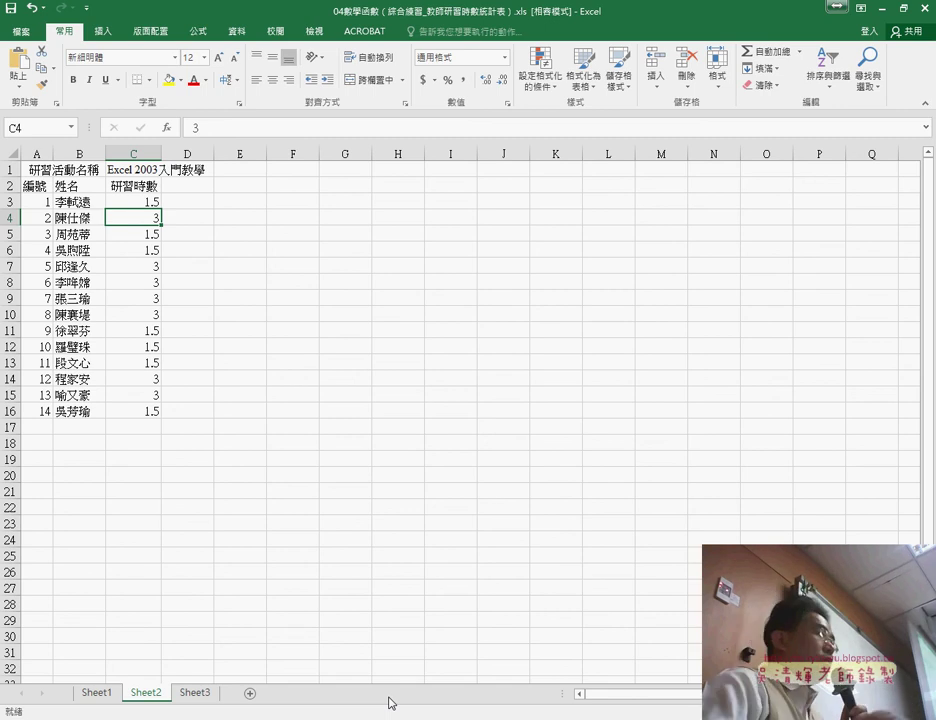
pyautogui.click(98, 693)
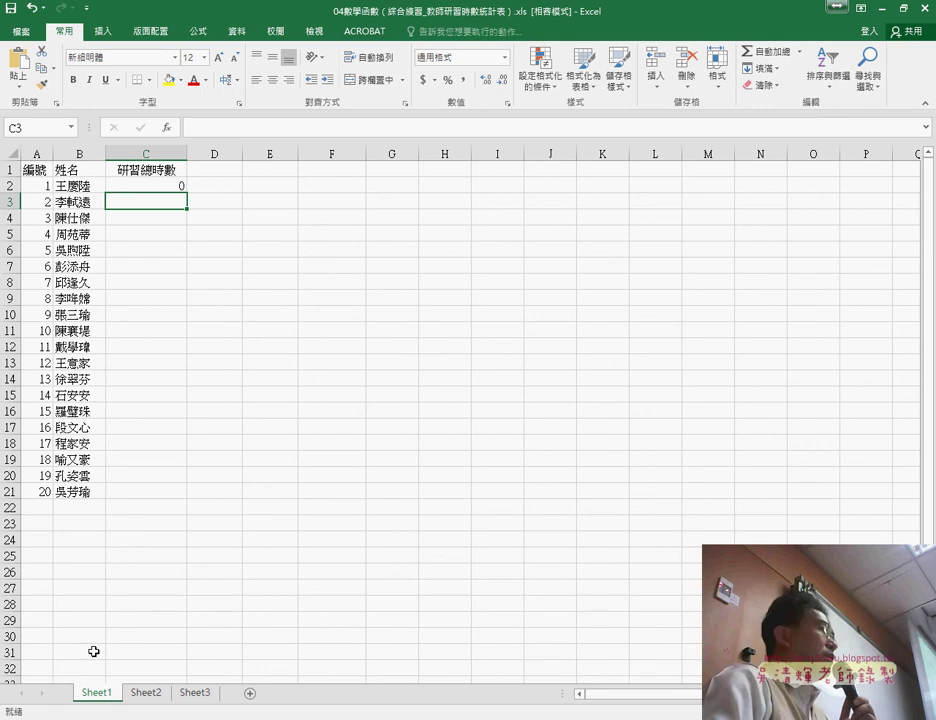
pyautogui.click(159, 186)
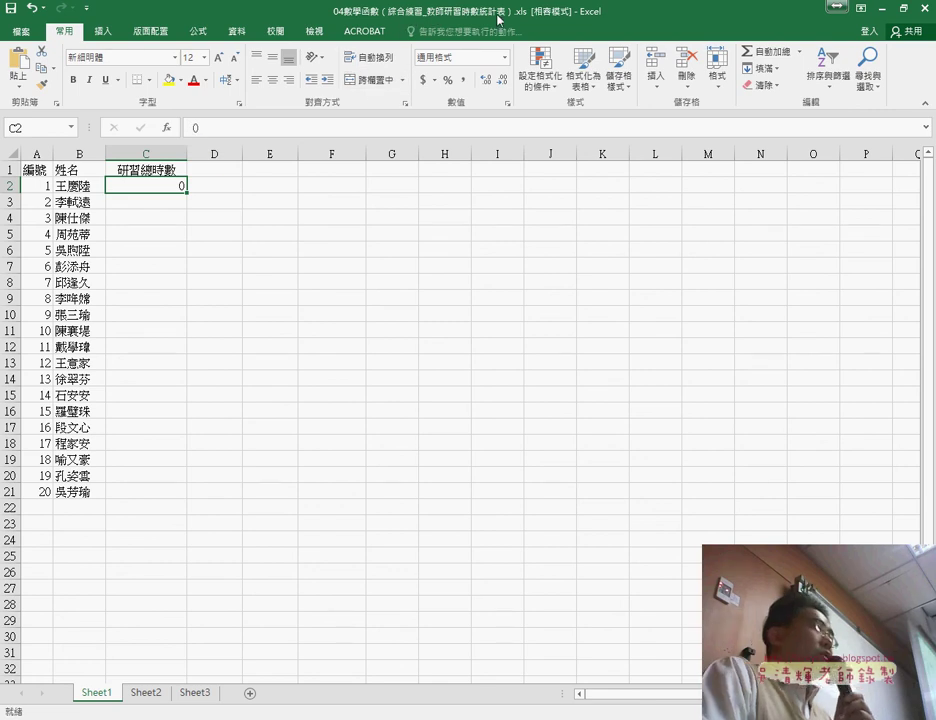
pyautogui.click(146, 693)
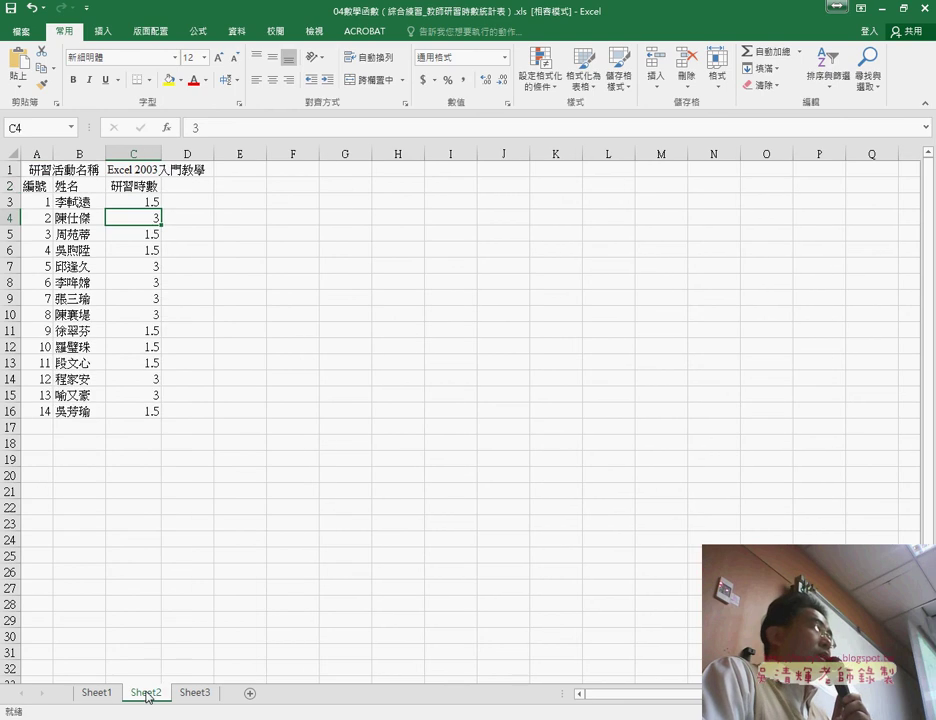
pyautogui.click(190, 694)
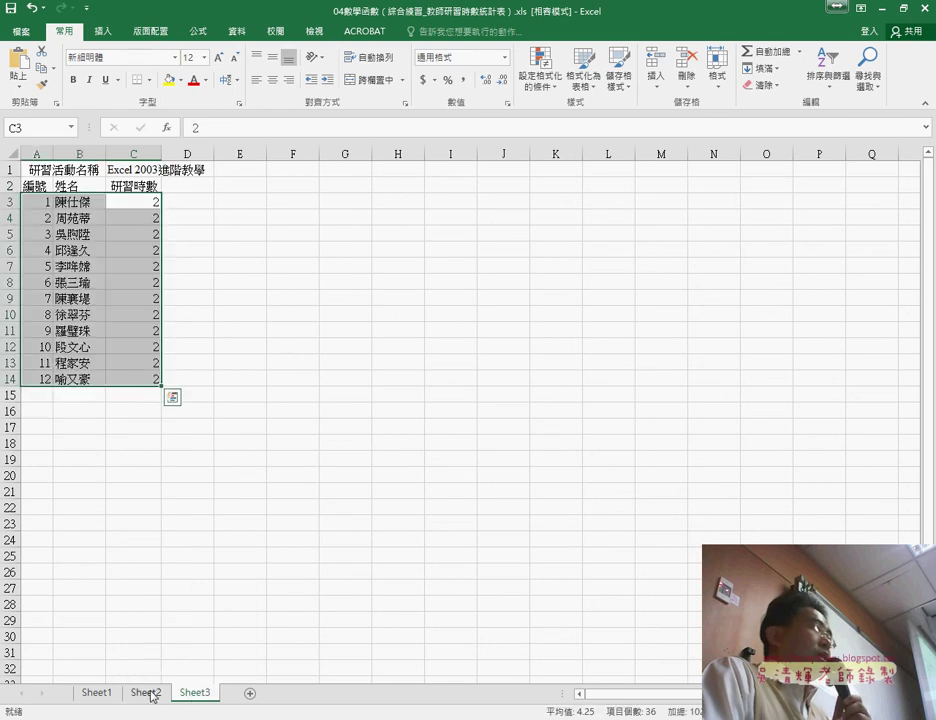
pyautogui.click(150, 694)
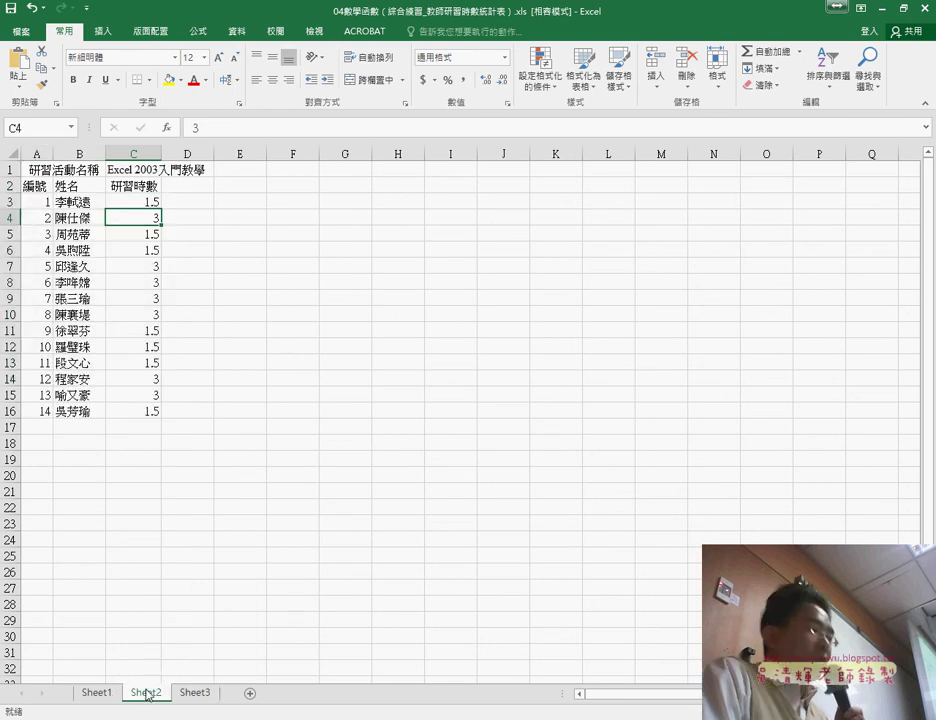
# Keep Sheet3 after Sheet2 in the tab order and review its C3:C14 hours and A3:A14 numbers.
pyautogui.moveTo(153, 697); pyautogui.dragTo(185, 688)
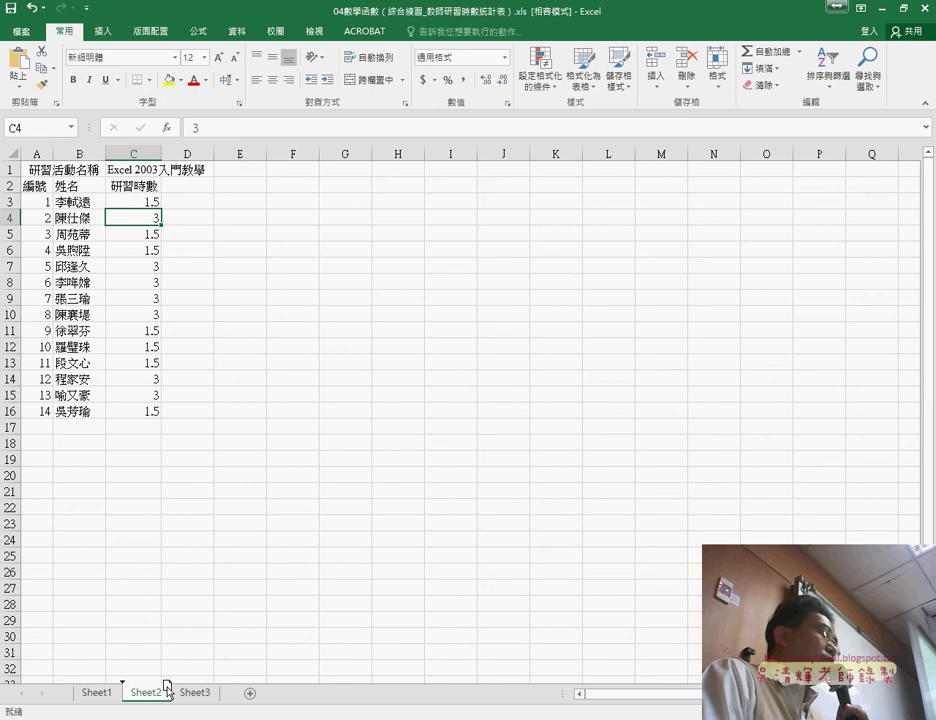
pyautogui.moveTo(185, 688); pyautogui.dragTo(190, 693)
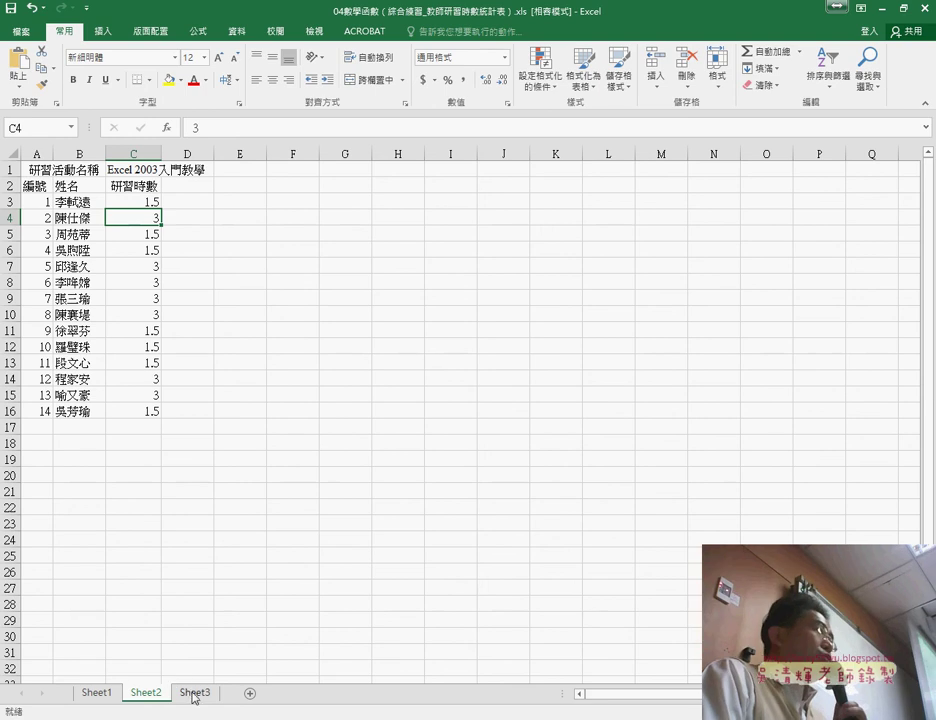
pyautogui.click(195, 697)
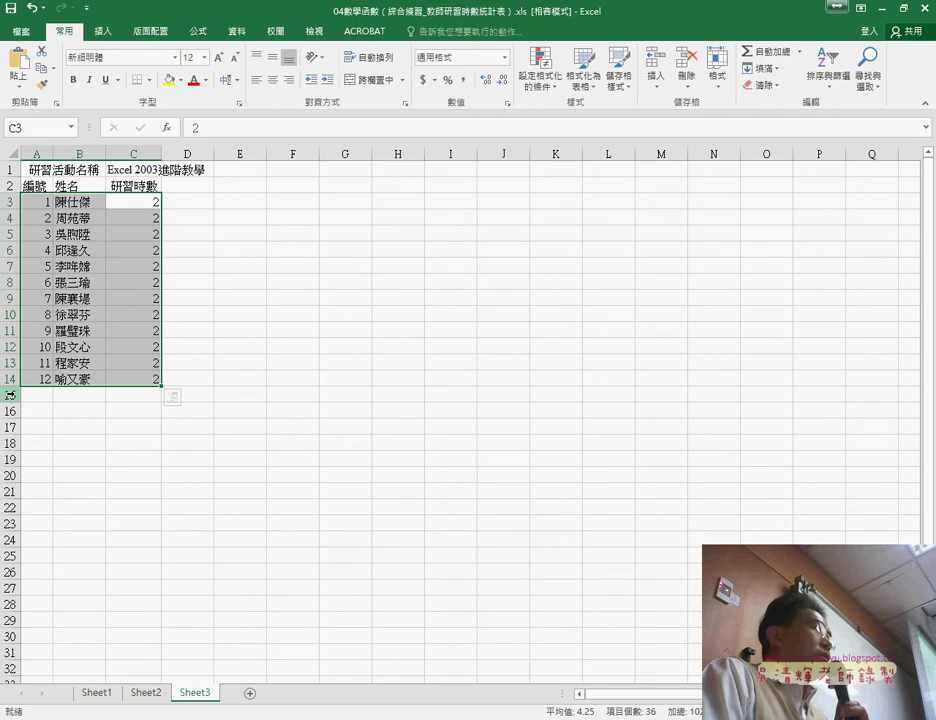
pyautogui.moveTo(148, 203); pyautogui.dragTo(148, 378)
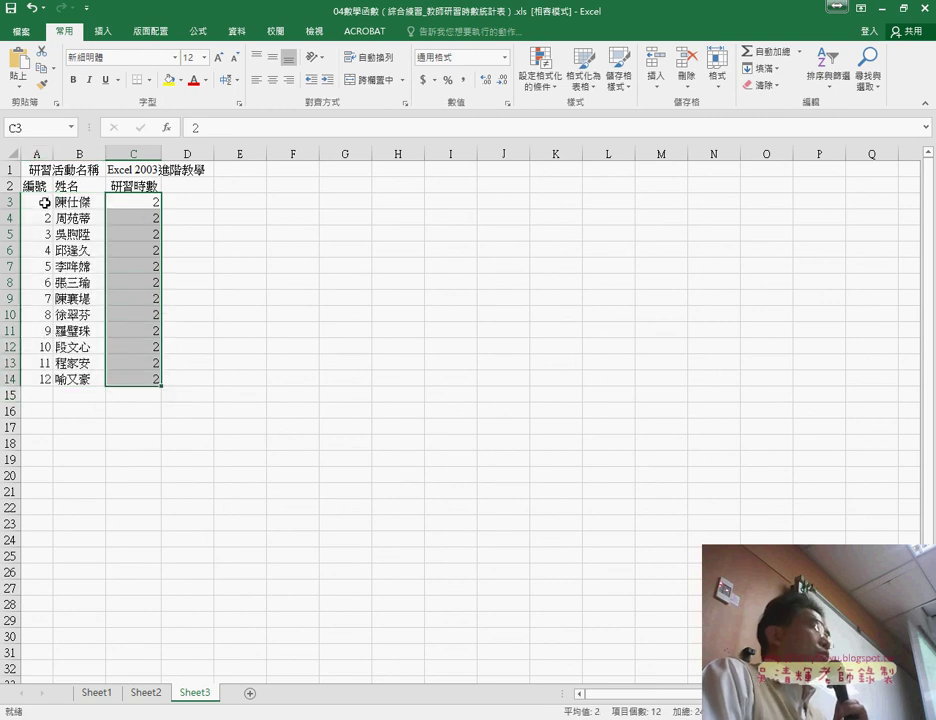
pyautogui.moveTo(40, 202); pyautogui.dragTo(41, 378)
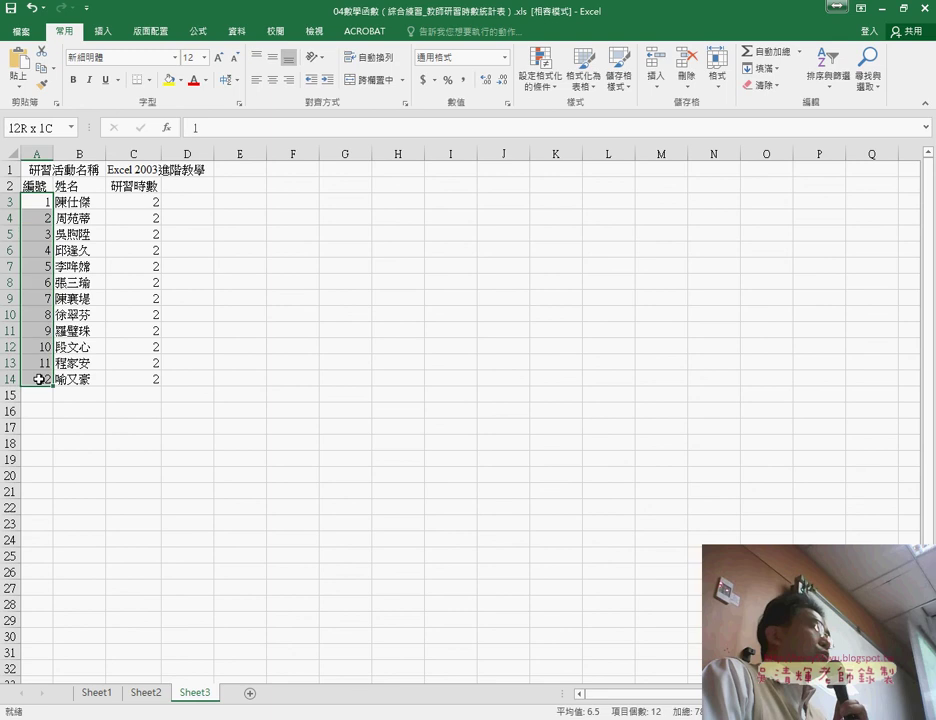
# Highlight 進階 in the C1 title, then switch to the 04數學函數.xls window.
pyautogui.click(135, 171)
pyautogui.doubleClick(135, 171)
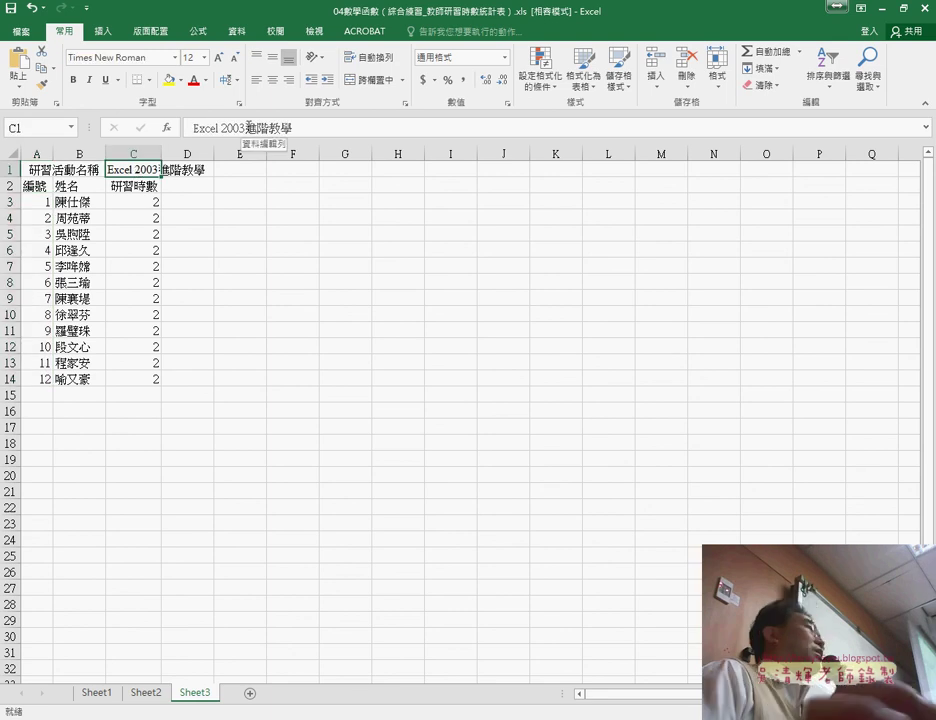
pyautogui.moveTo(245, 128); pyautogui.dragTo(266, 124)
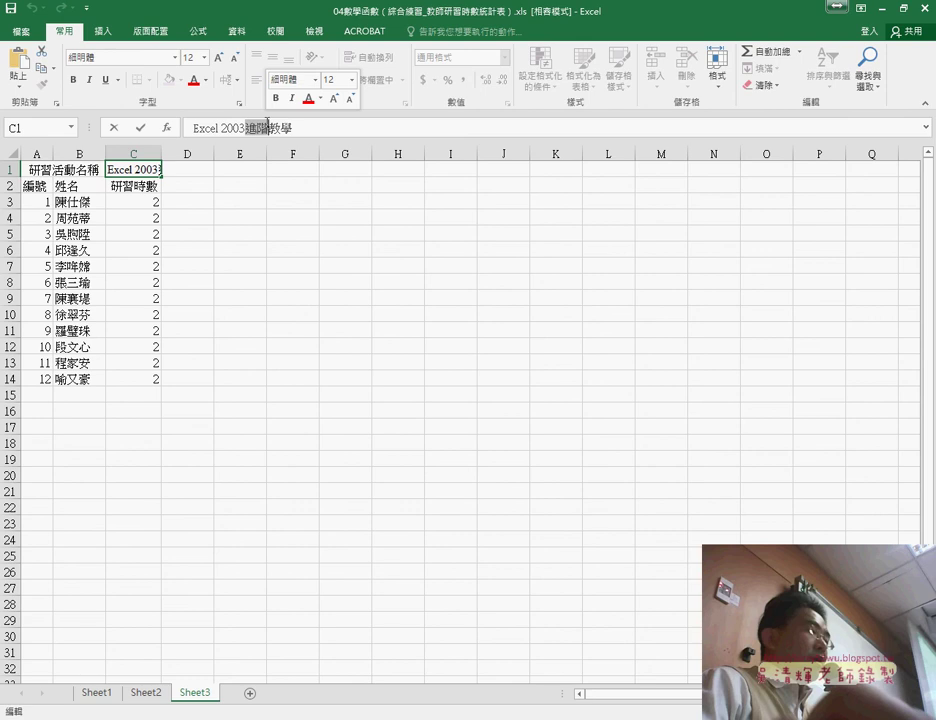
pyautogui.click(307, 716)
pyautogui.click(325, 648)
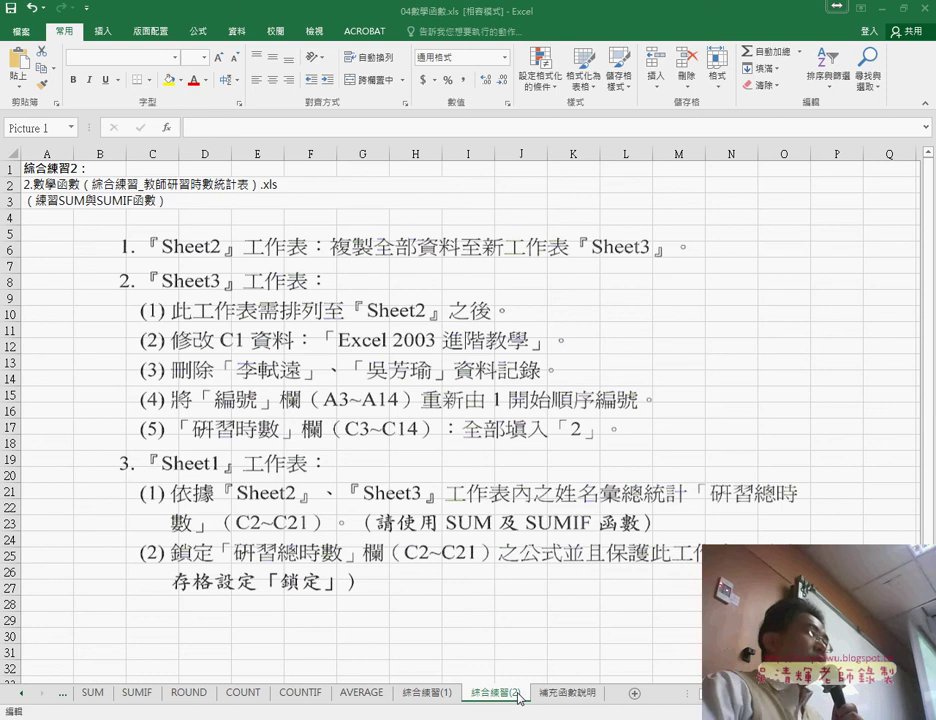
# Move past the SUMIF sheet to the SUM worksheet of 04數學函數.xls.
pyautogui.click(147, 701)
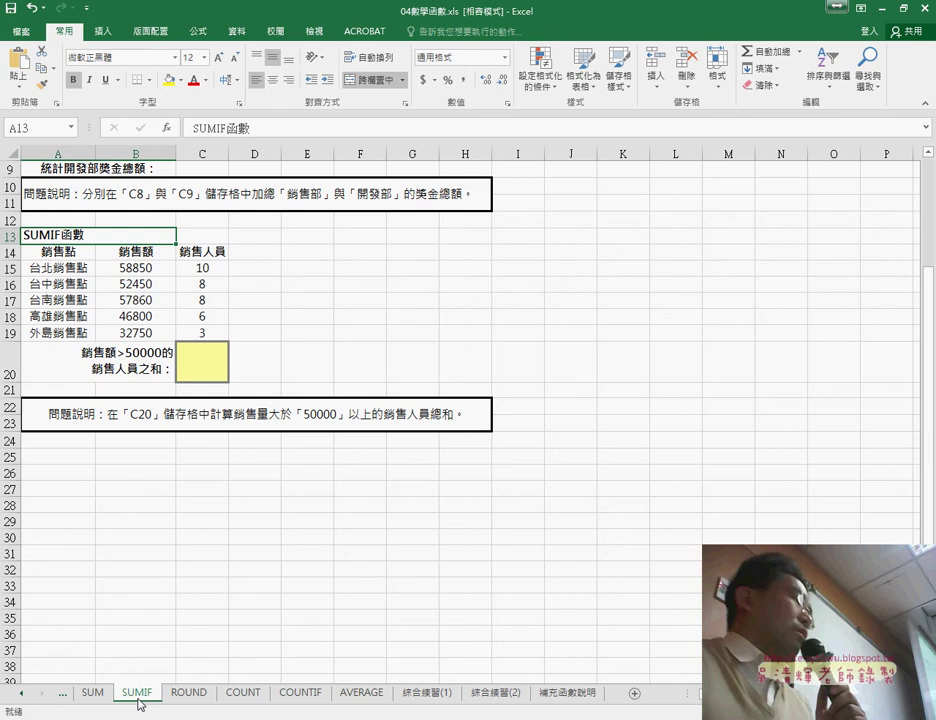
pyautogui.click(106, 698)
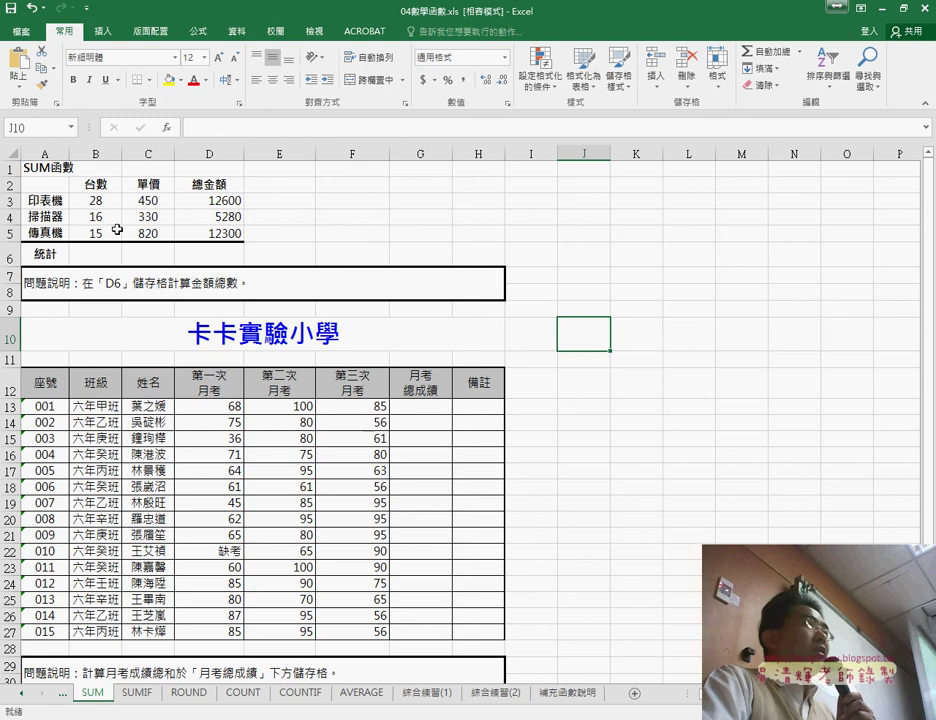
# With B6 selected, browse the Math & Trig functions in Insert Function to find SUM.
pyautogui.click(100, 255)
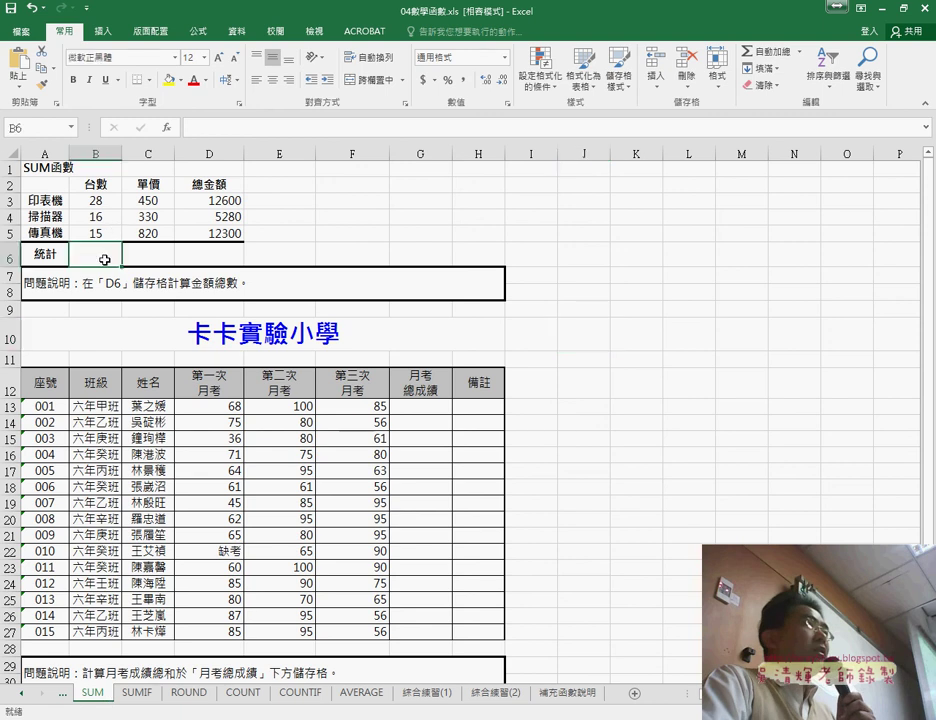
pyautogui.click(799, 52)
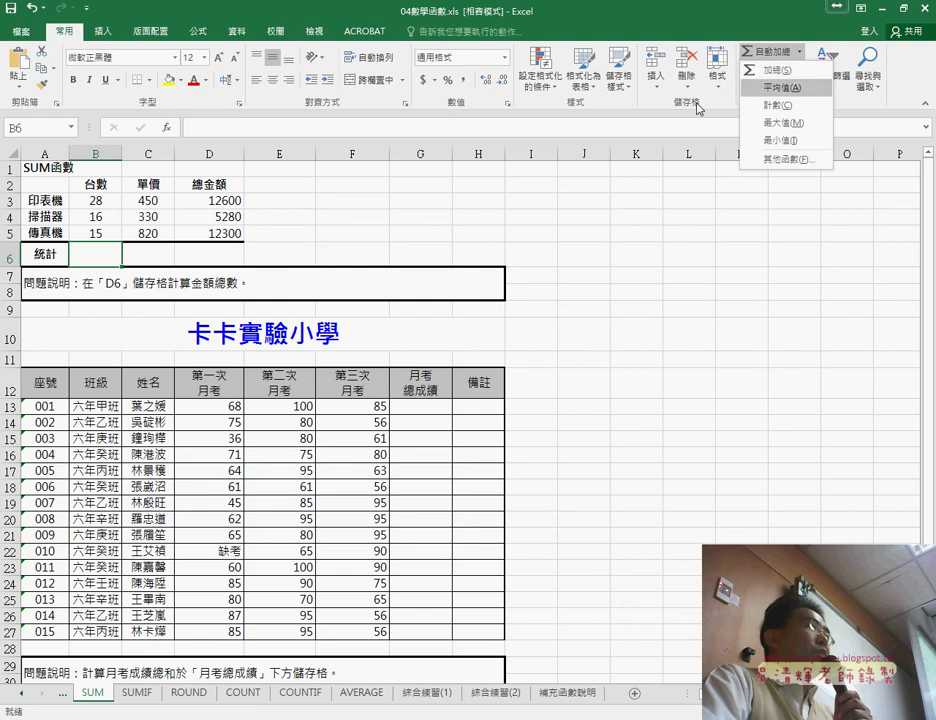
pyautogui.click(175, 134)
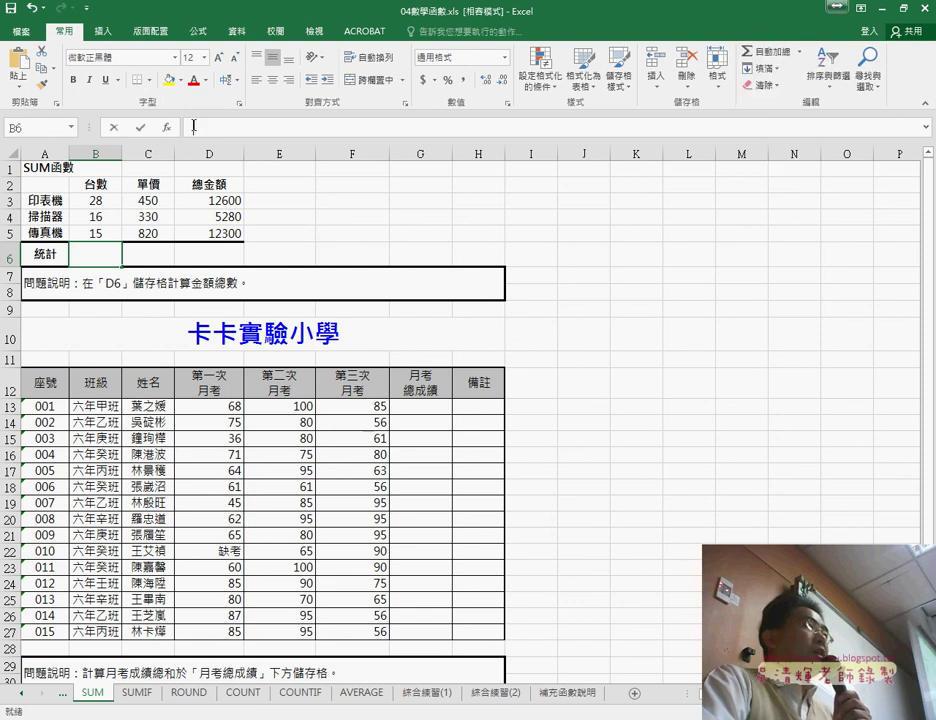
pyautogui.click(167, 127)
pyautogui.click(552, 302)
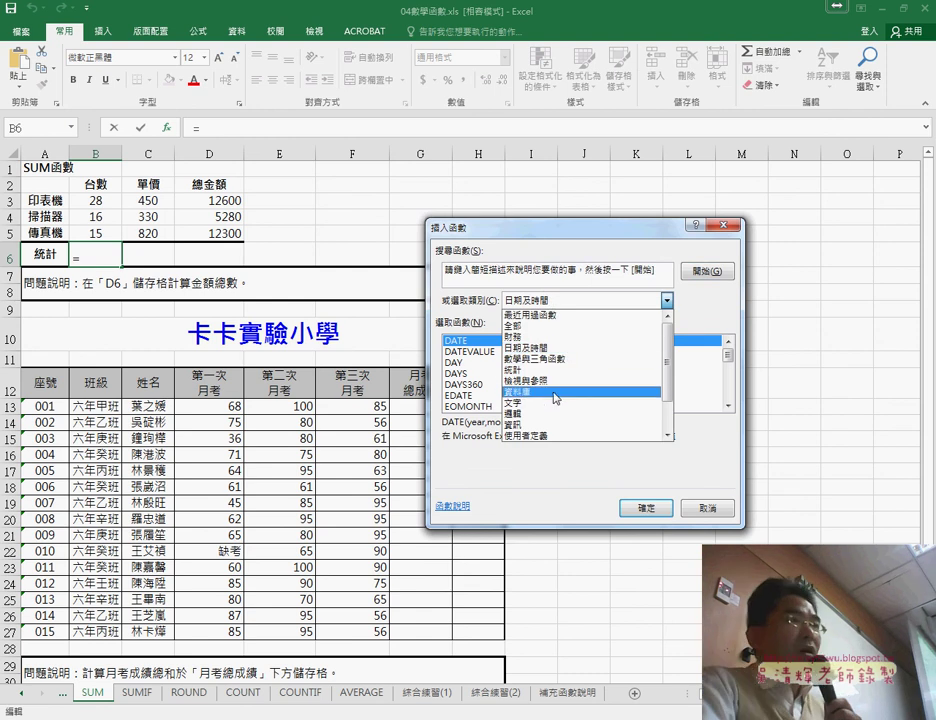
pyautogui.click(540, 358)
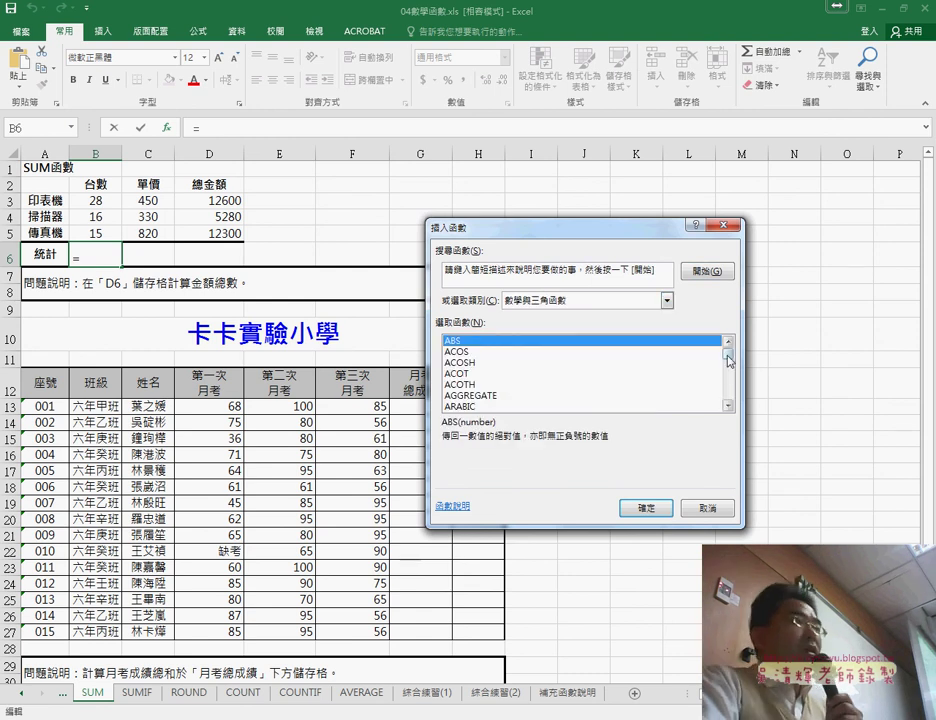
pyautogui.moveTo(728, 361); pyautogui.dragTo(731, 400)
pyautogui.click(483, 396)
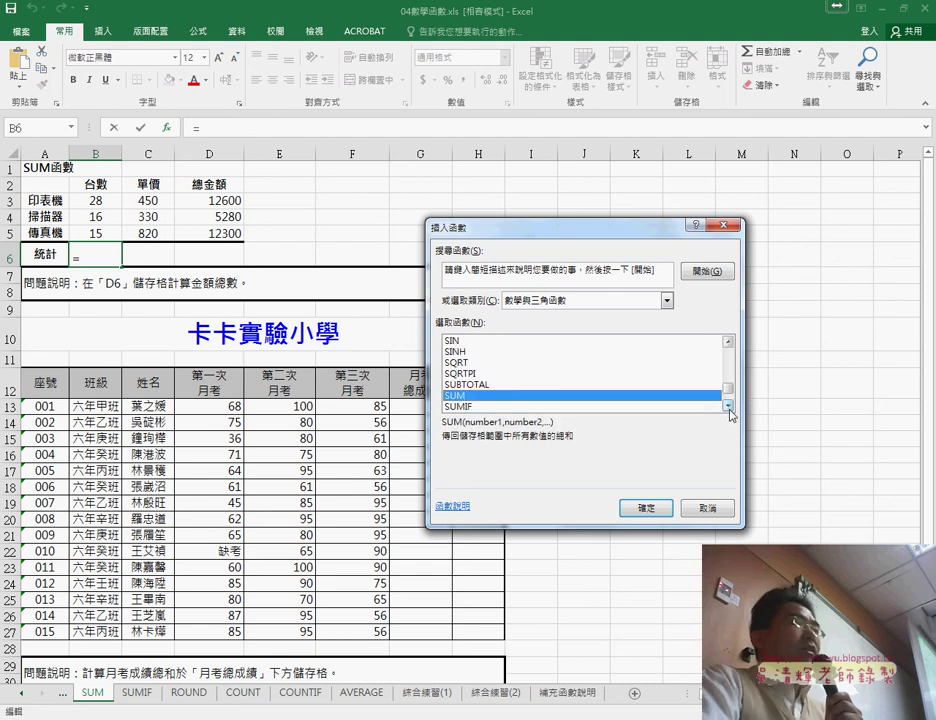
pyautogui.click(729, 405)
pyautogui.click(729, 405)
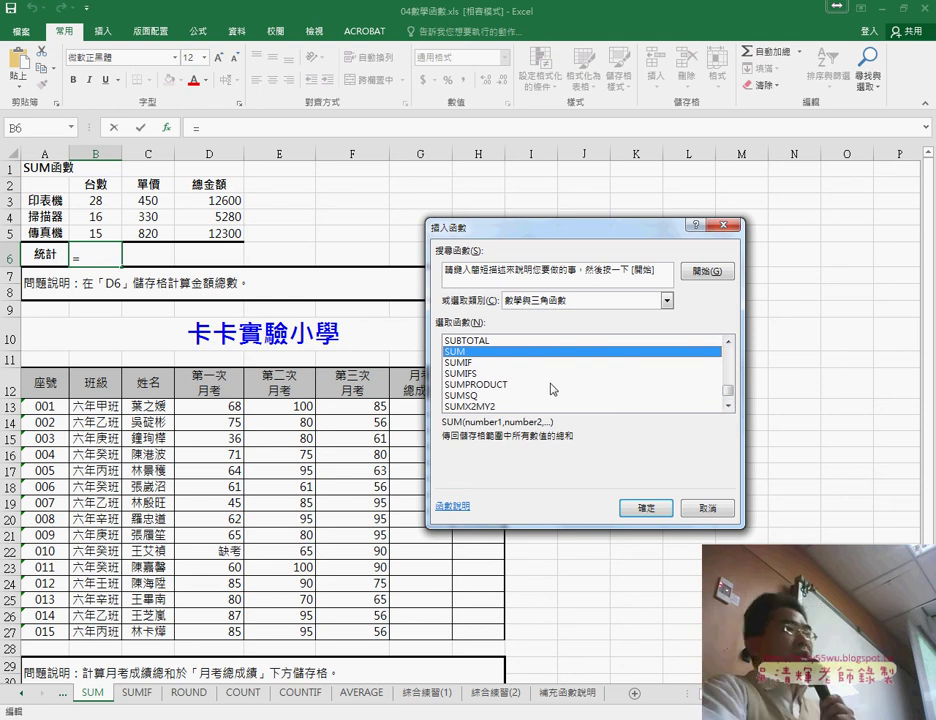
# Preview the SUMIF, SUMPRODUCT and SUMIFS descriptions, then choose SUM for B6.
pyautogui.press('Down')
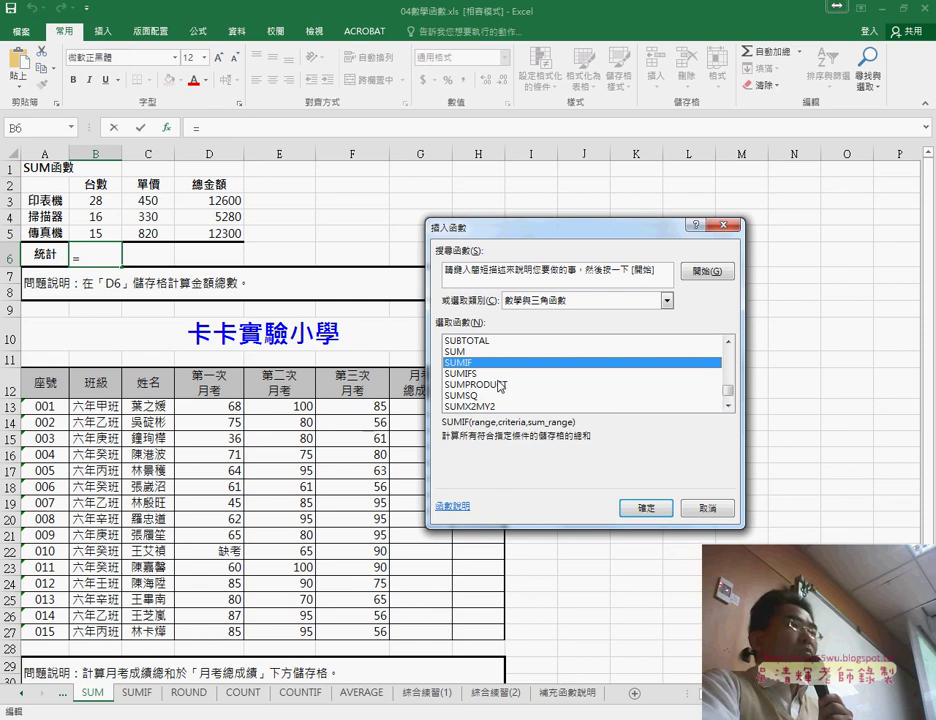
pyautogui.click(505, 386)
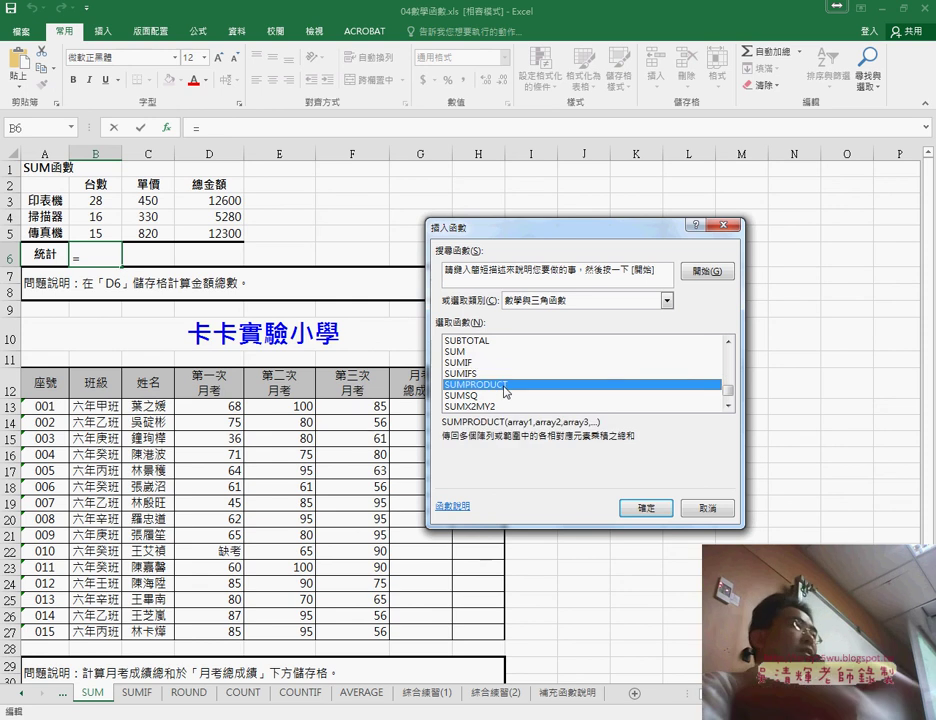
pyautogui.click(468, 374)
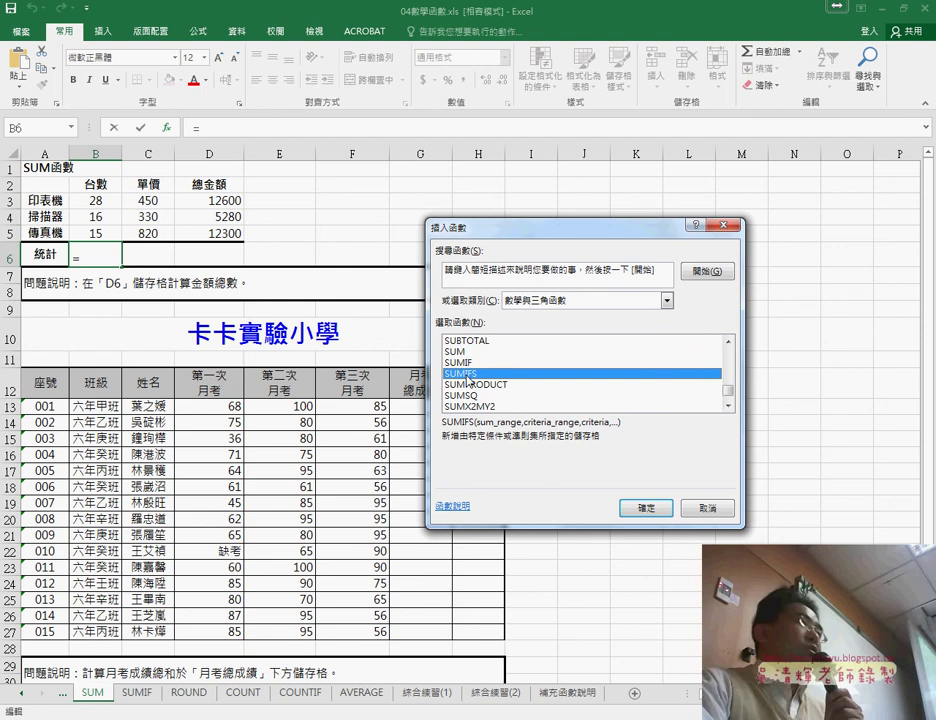
pyautogui.click(729, 407)
pyautogui.doubleClick(729, 407)
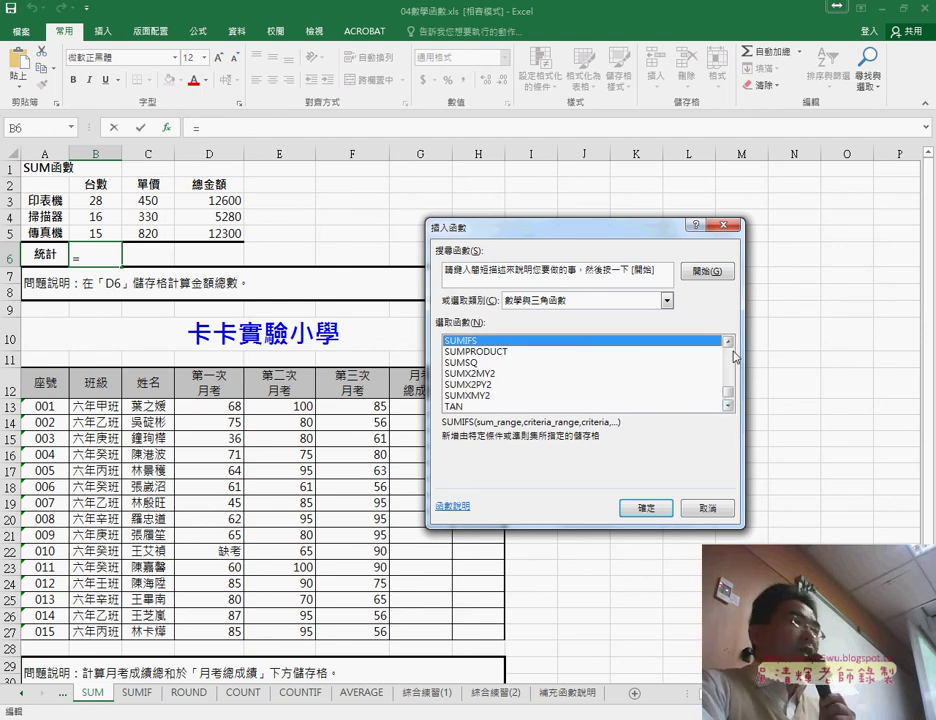
pyautogui.doubleClick(729, 345)
pyautogui.click(729, 345)
pyautogui.click(470, 352)
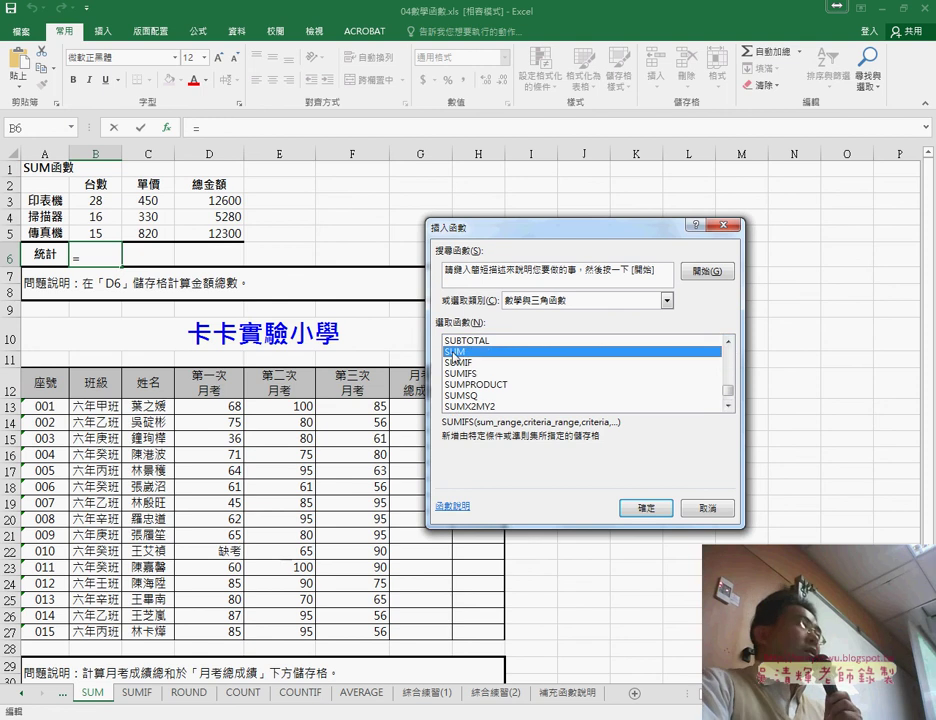
pyautogui.click(645, 508)
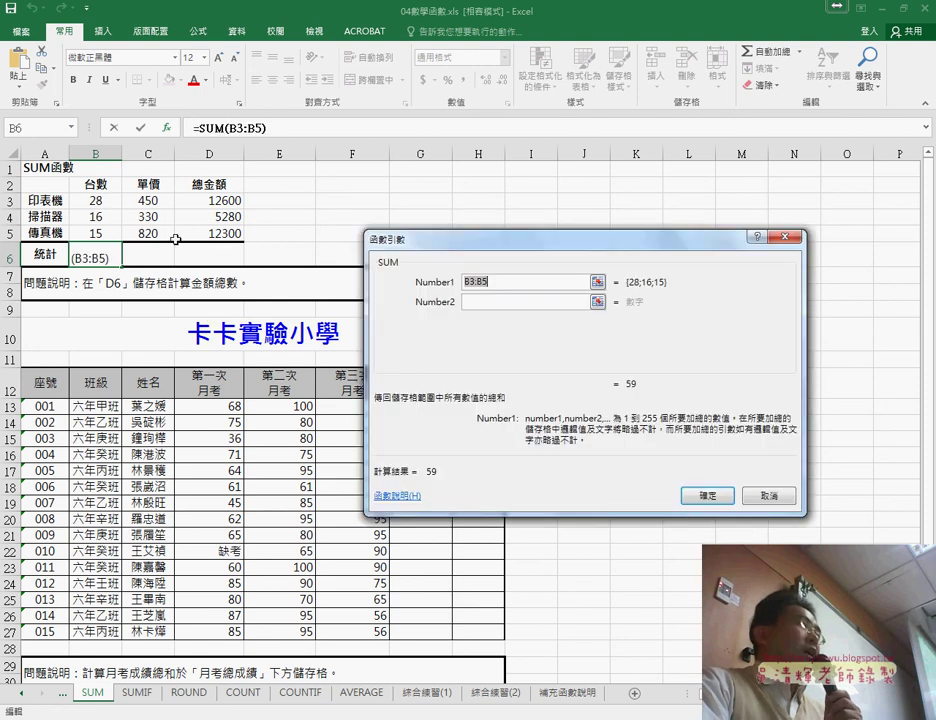
# Sum B3:B5 in B6 (59) and fill the total across to D6.
pyautogui.moveTo(92, 203); pyautogui.dragTo(95, 234)
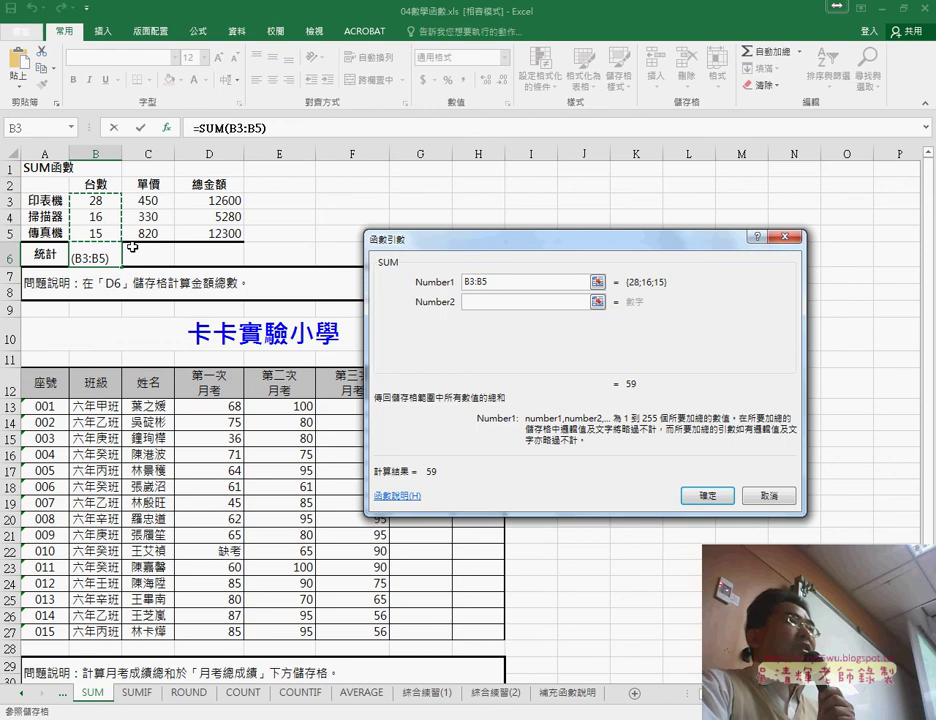
pyautogui.click(716, 494)
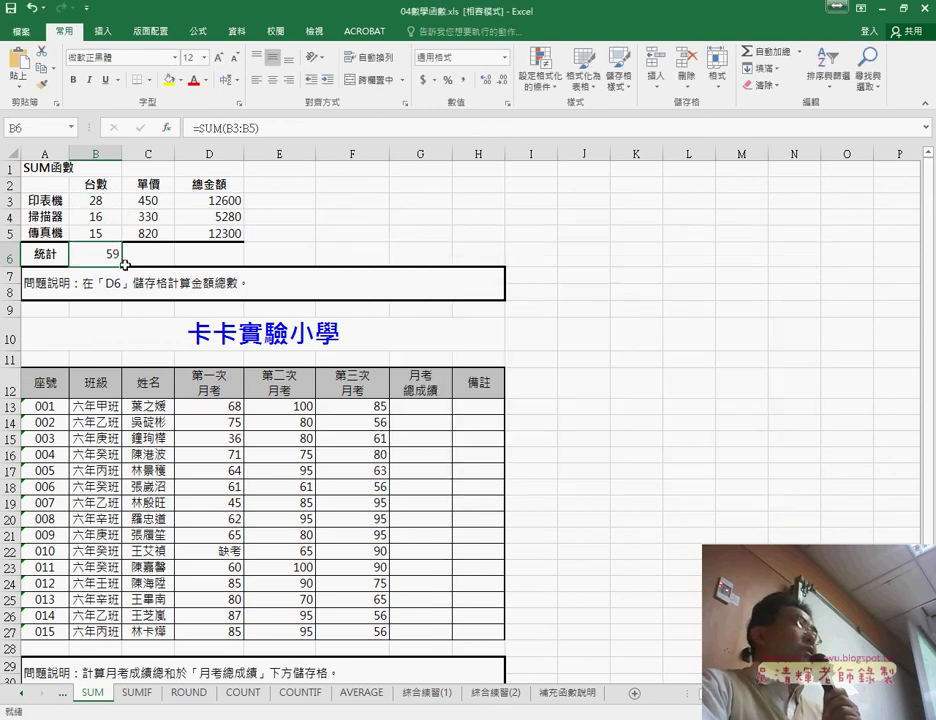
pyautogui.moveTo(121, 268); pyautogui.dragTo(225, 262)
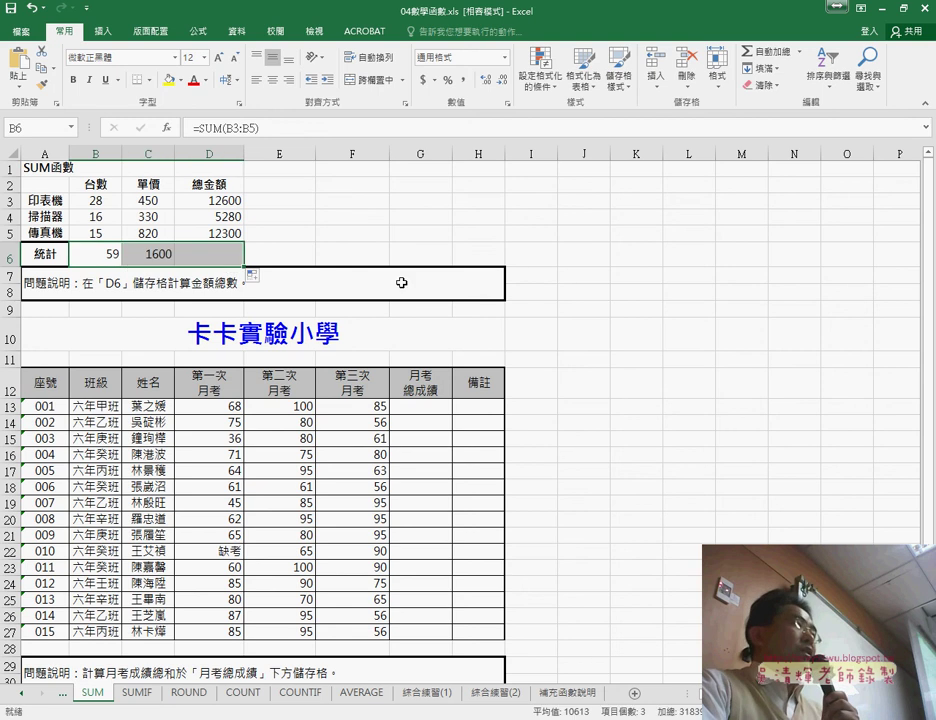
# Scroll down to the grade table and select D11 above the first monthly exam column.
pyautogui.scroll(-1, 402, 283)
pyautogui.scroll(-1, 402, 283)
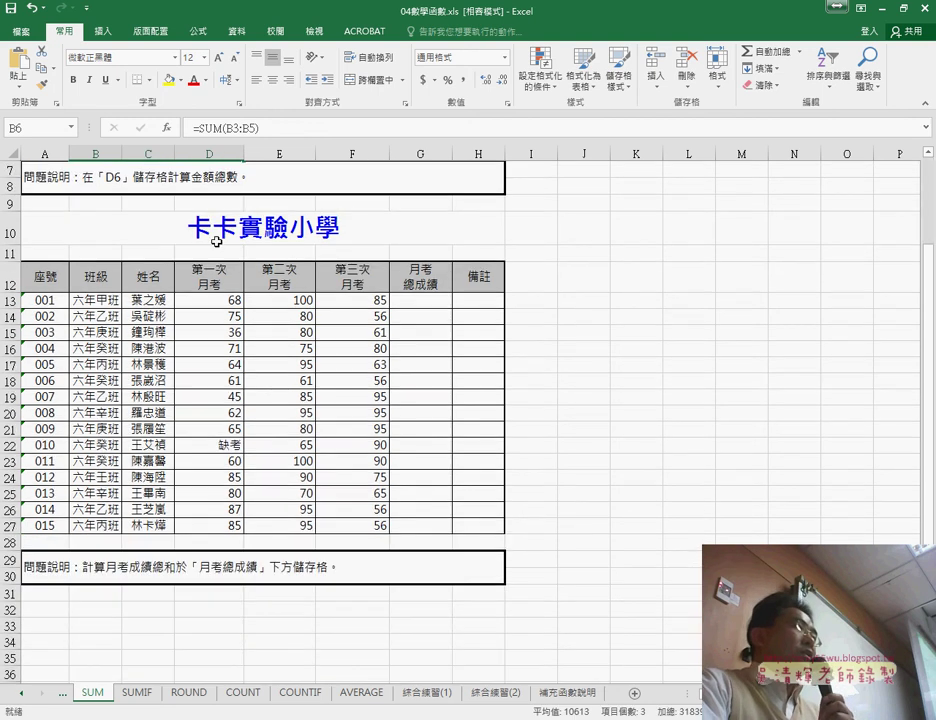
pyautogui.click(232, 253)
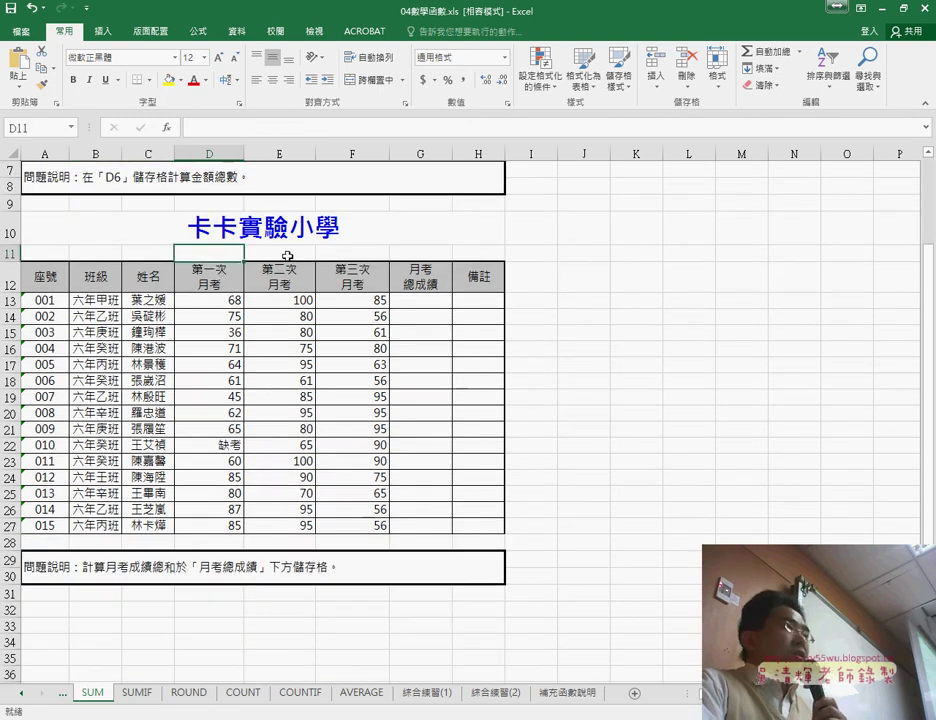
pyautogui.moveTo(360, 252); pyautogui.dragTo(215, 269)
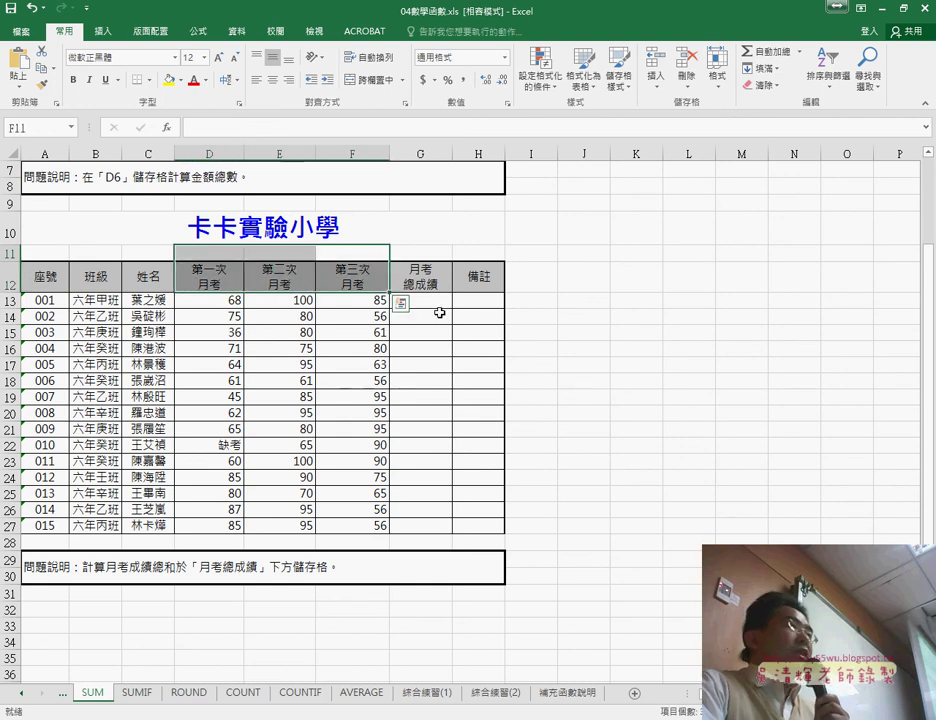
pyautogui.moveTo(211, 299)
pyautogui.mouseDown()
pyautogui.moveTo(404, 304)
pyautogui.moveTo(372, 299)
pyautogui.mouseUp()
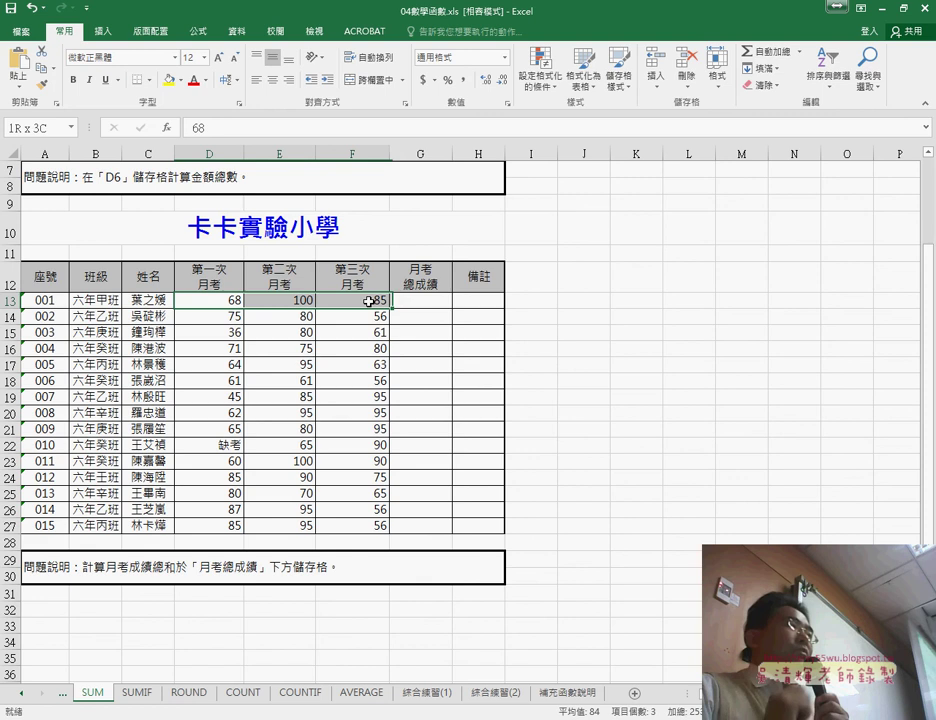
pyautogui.click(240, 254)
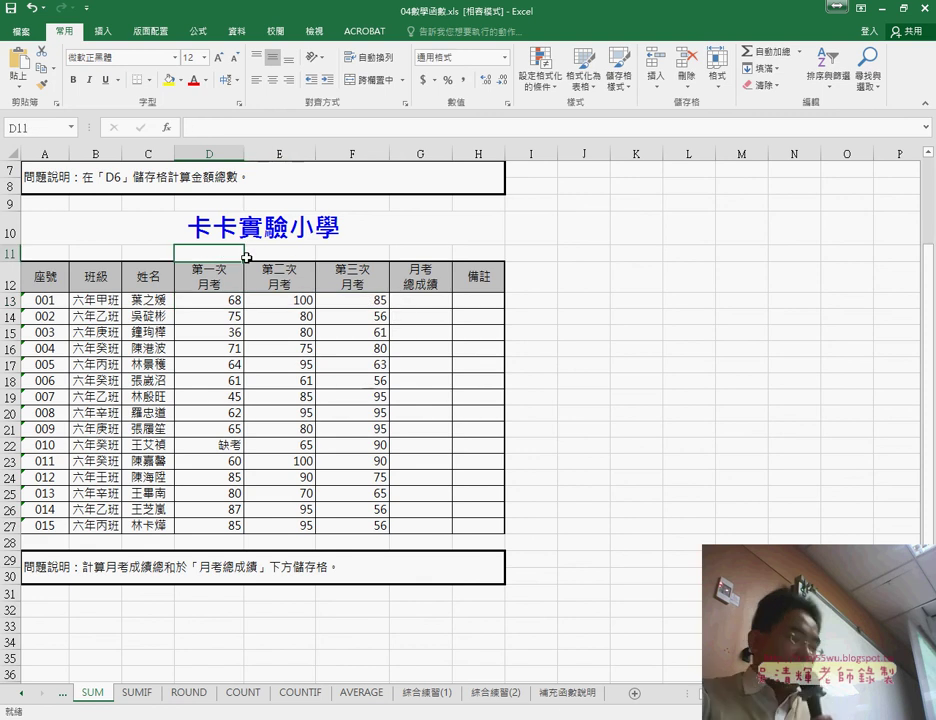
# Enter the weights 30%, 30% and 40% in D11, E11 and F11.
pyautogui.write('30')
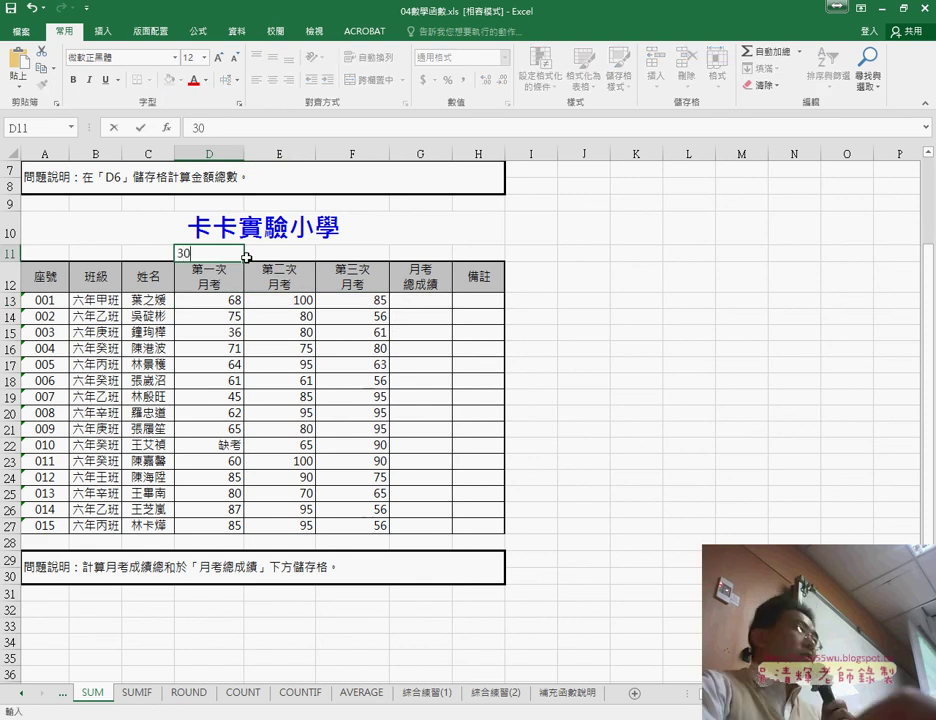
pyautogui.write('%')
pyautogui.click(269, 256)
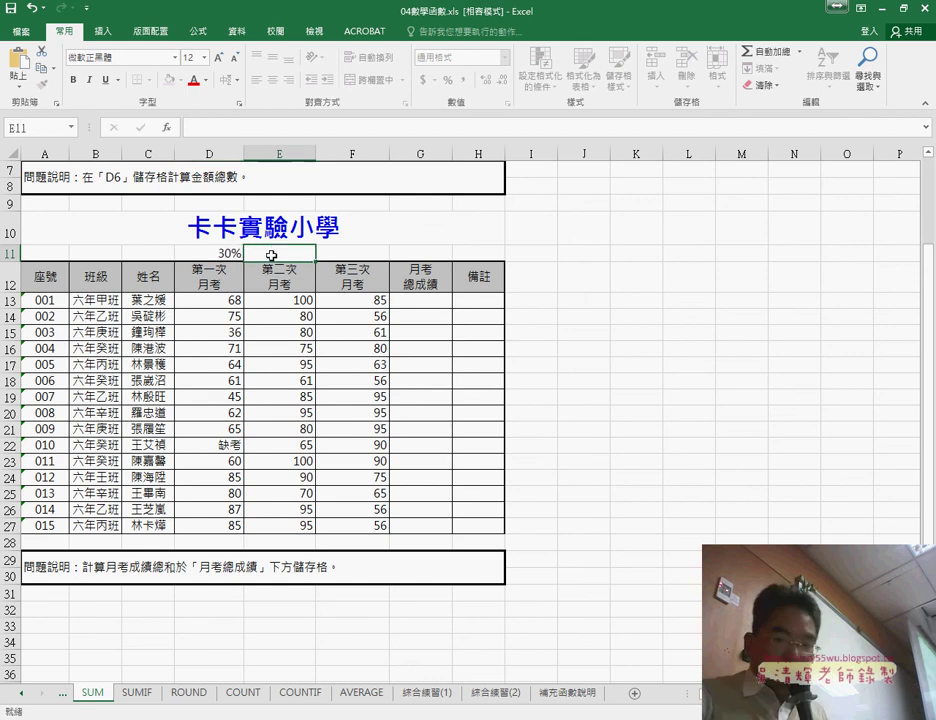
pyautogui.write('30')
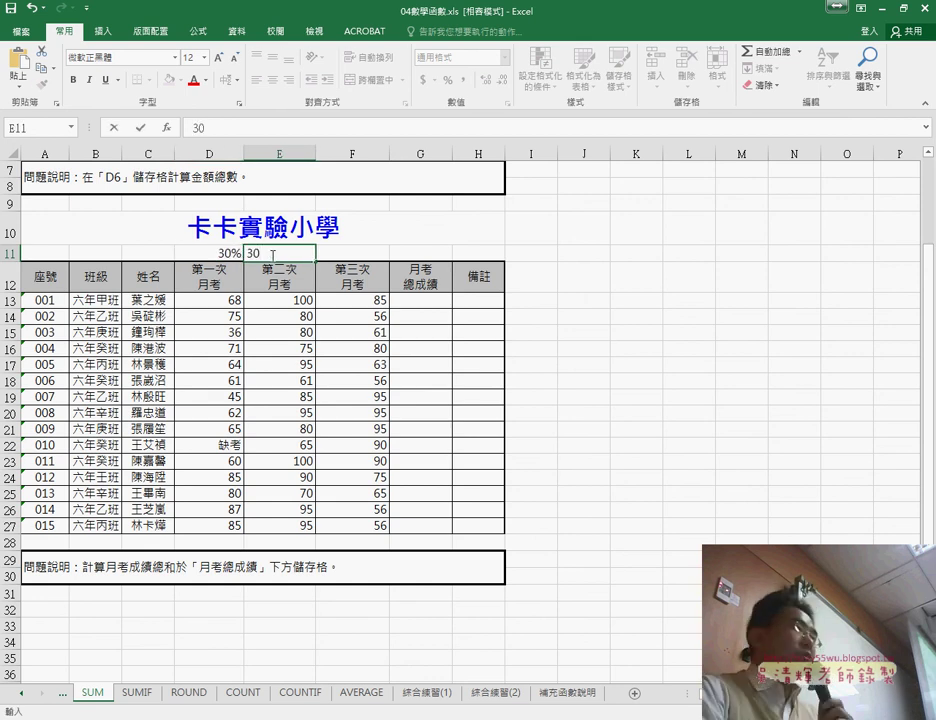
pyautogui.write('%')
pyautogui.click(343, 249)
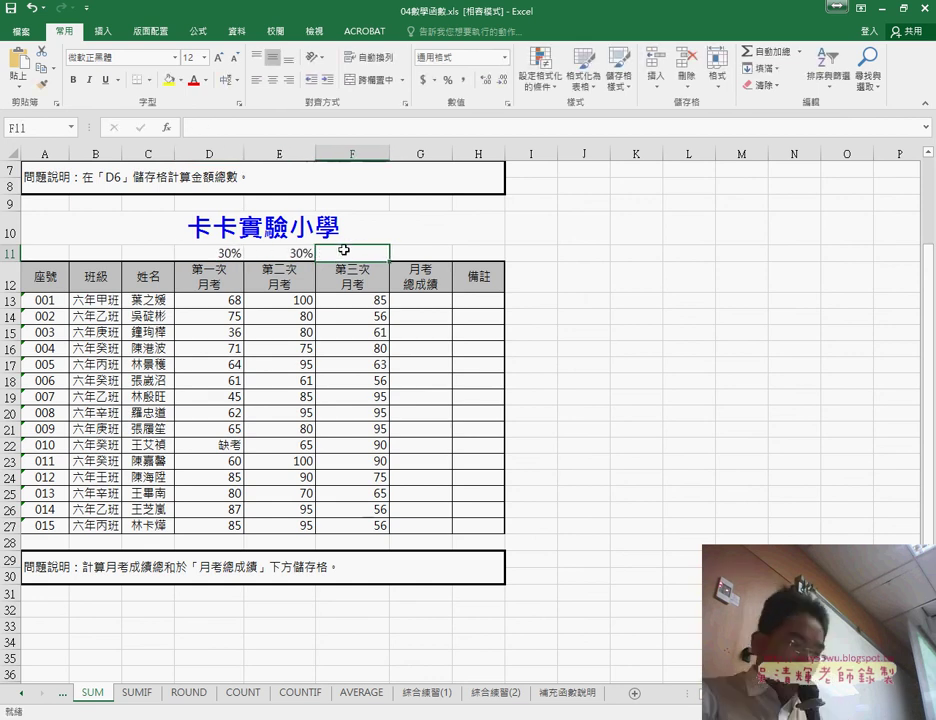
pyautogui.write('40')
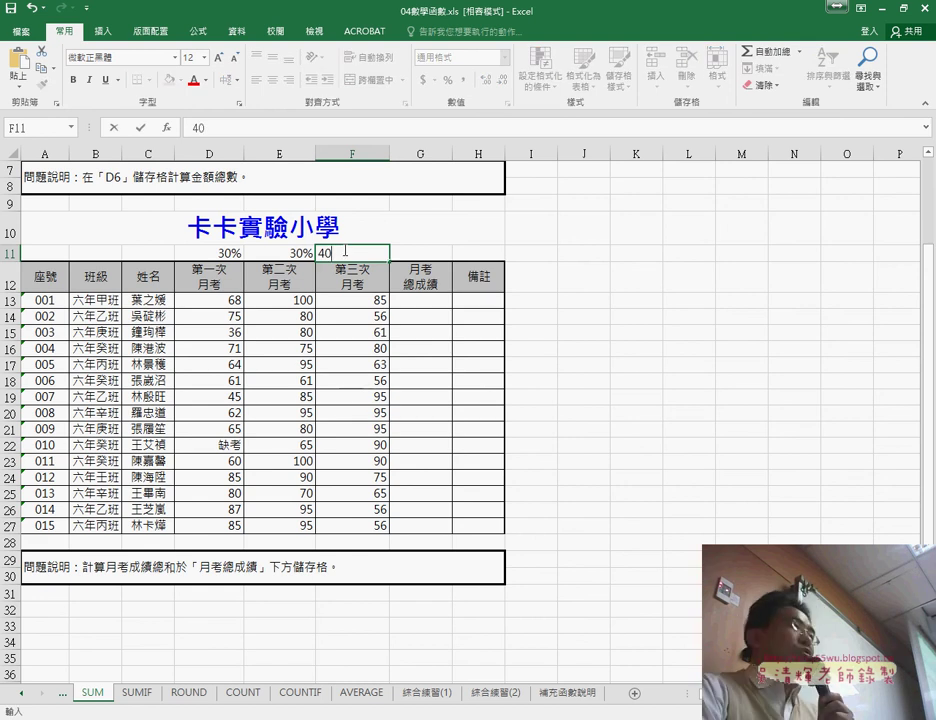
pyautogui.write('%')
pyautogui.click(362, 347)
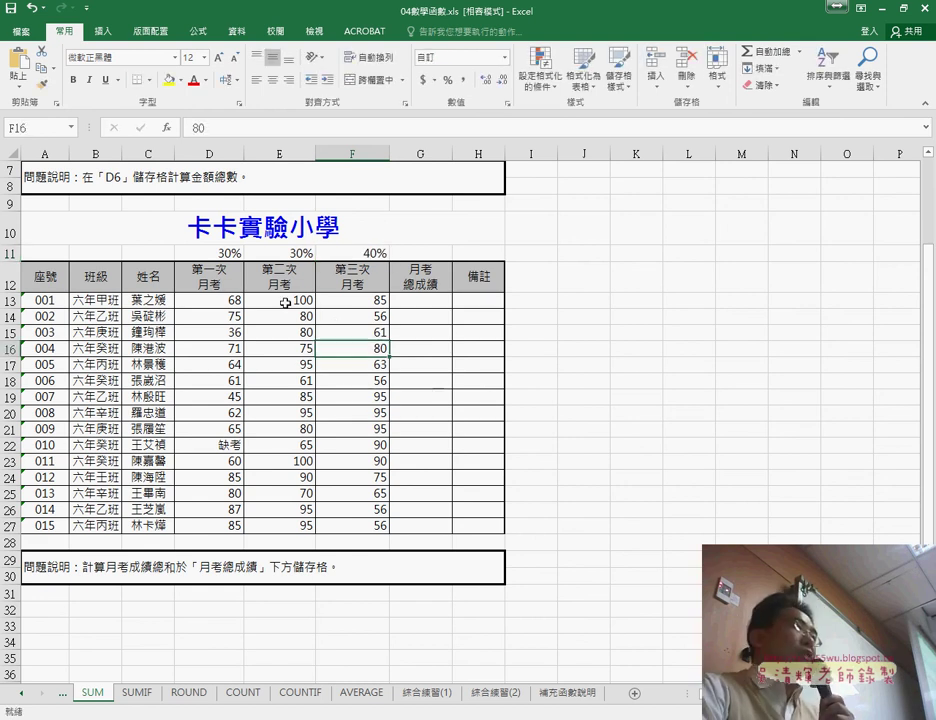
pyautogui.click(418, 302)
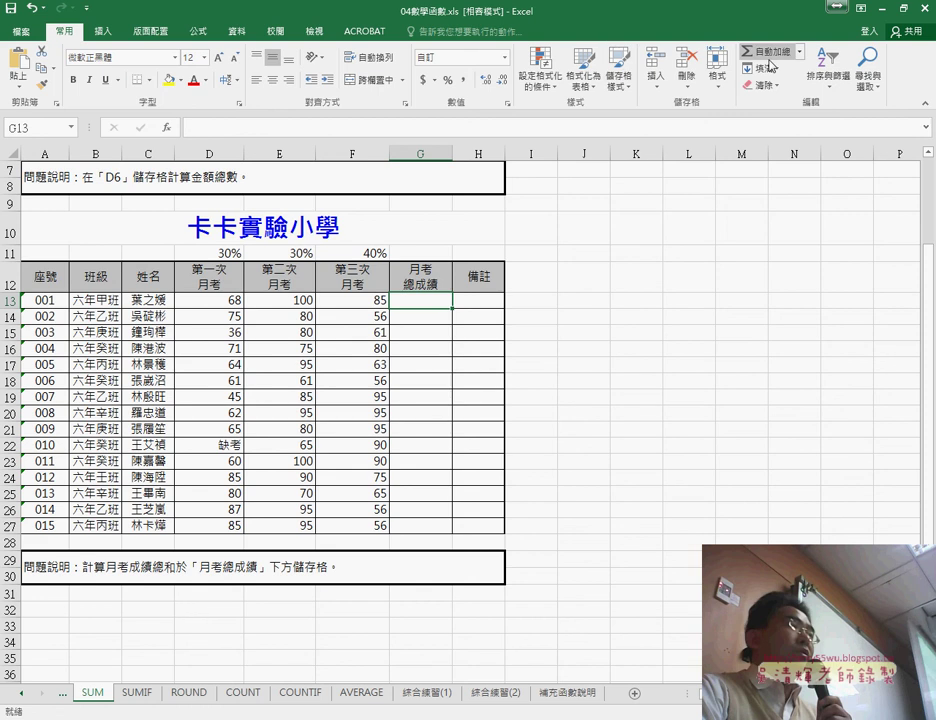
pyautogui.click(776, 58)
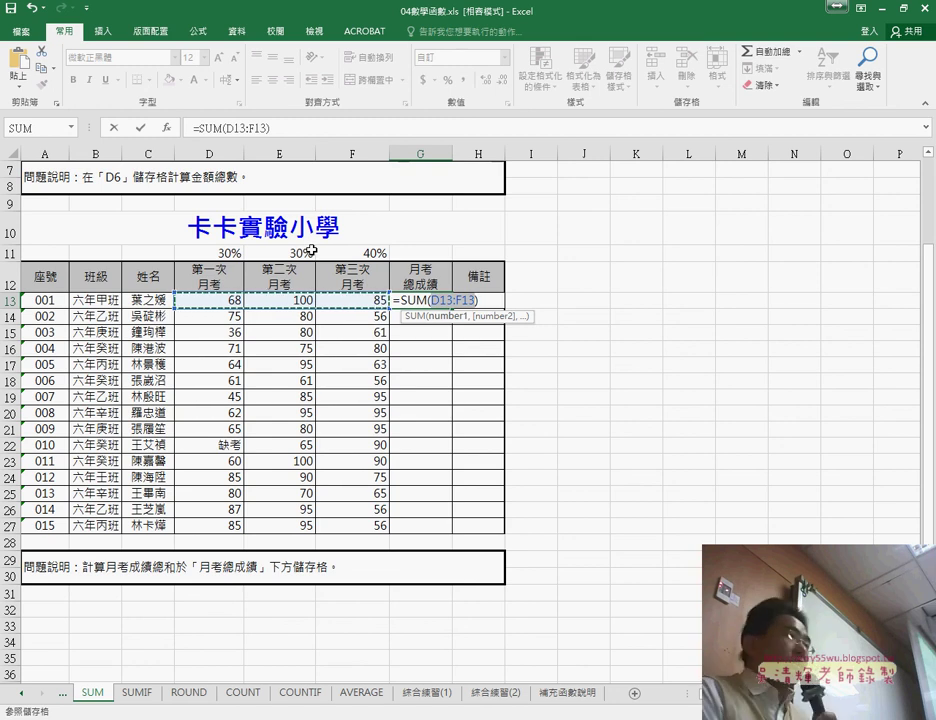
pyautogui.press('Escape')
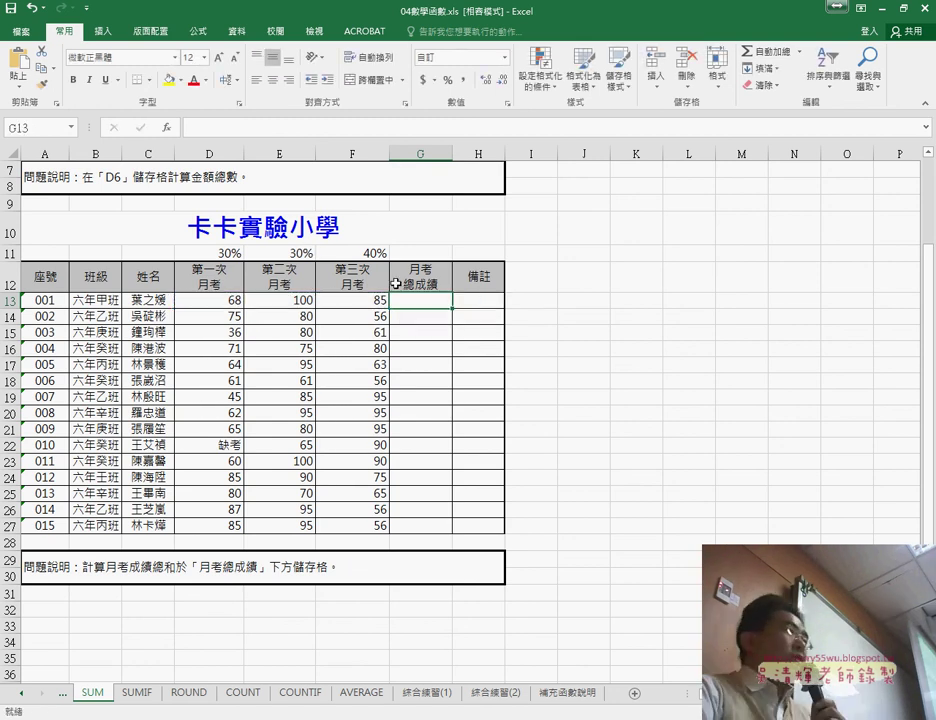
pyautogui.click(214, 129)
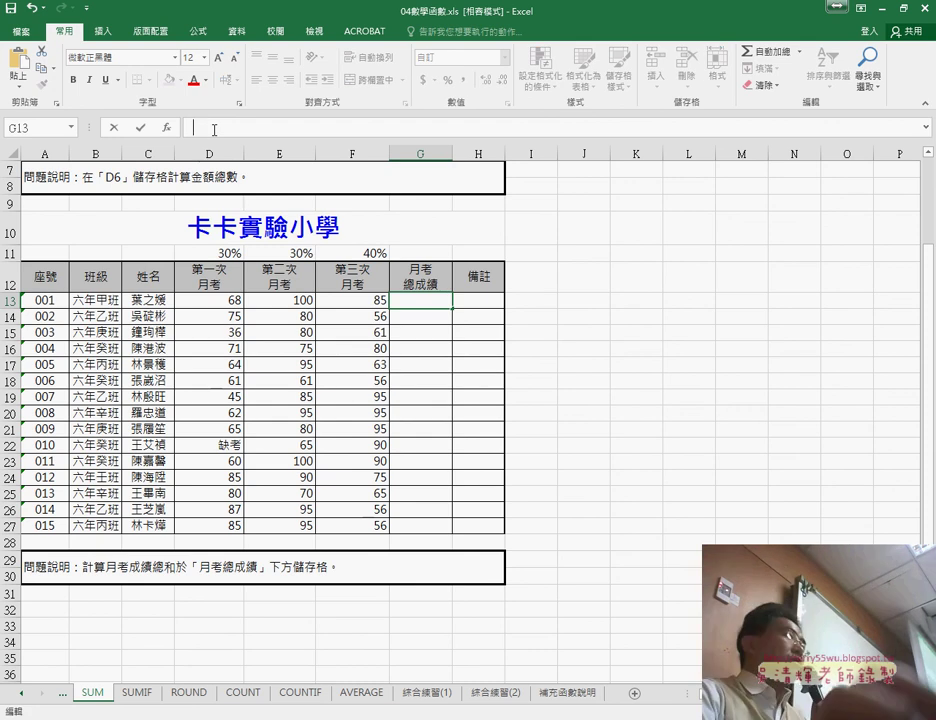
# Enter =D13*D11+E13*E11+F13*F11 in G13, giving a weighted total of 84.
pyautogui.write('=')
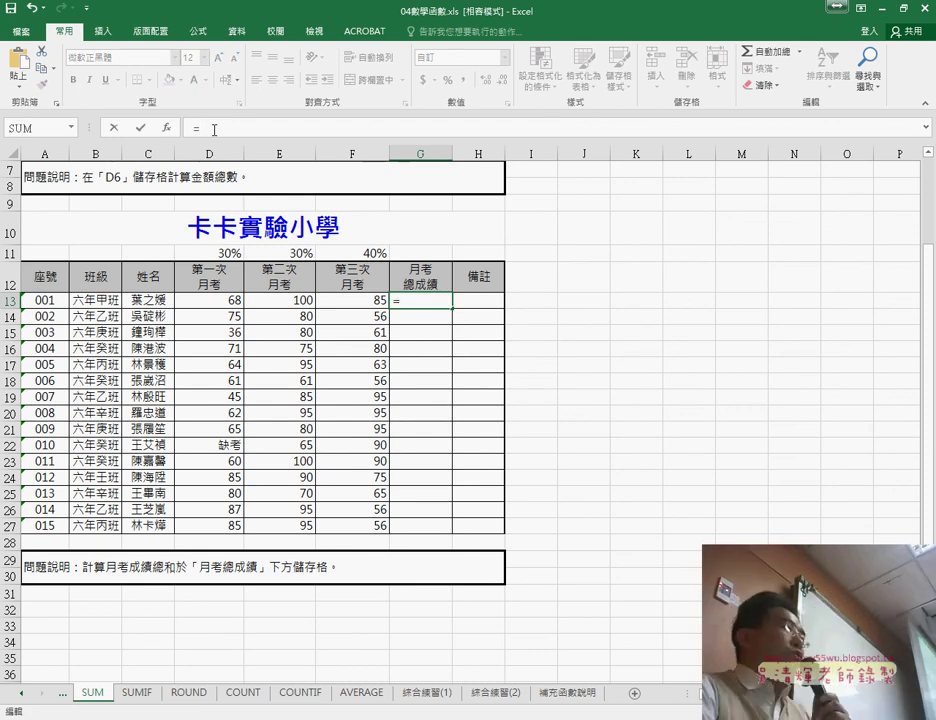
pyautogui.click(224, 300)
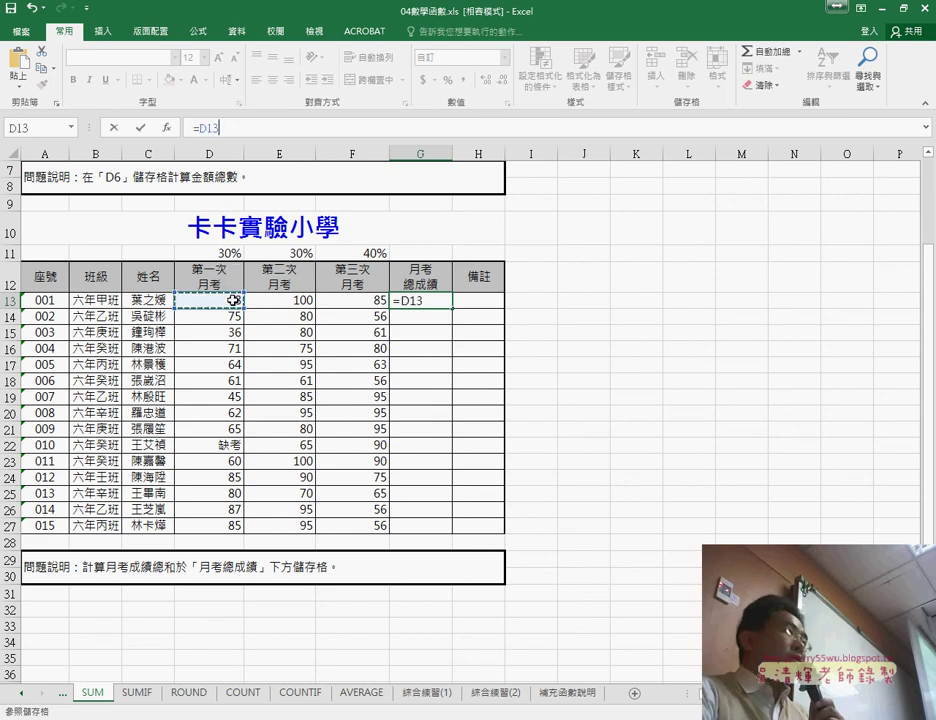
pyautogui.write('*')
pyautogui.click(233, 254)
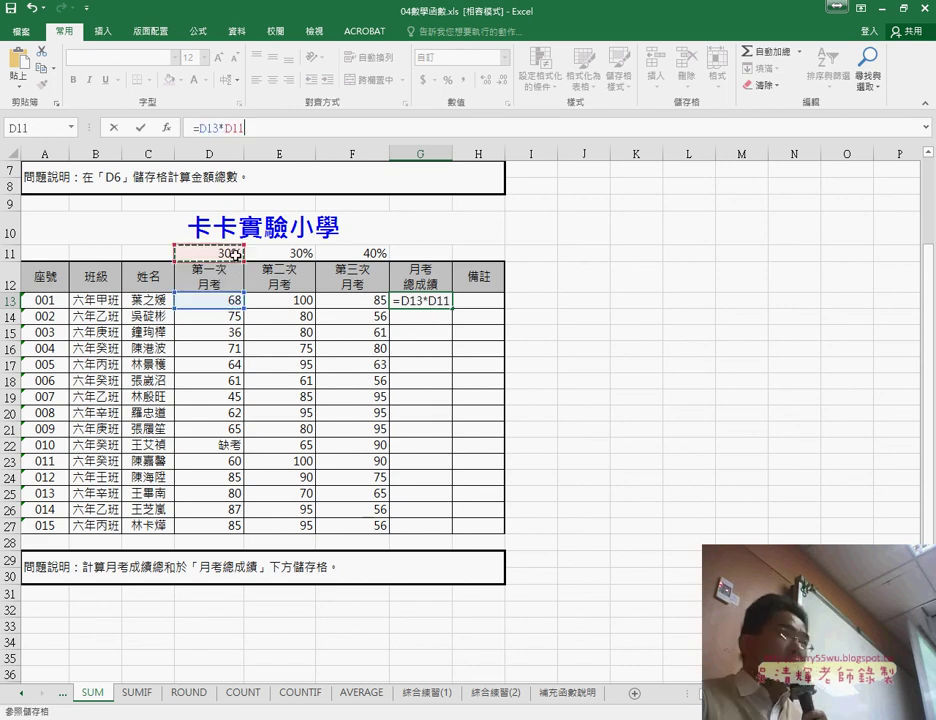
pyautogui.write('+')
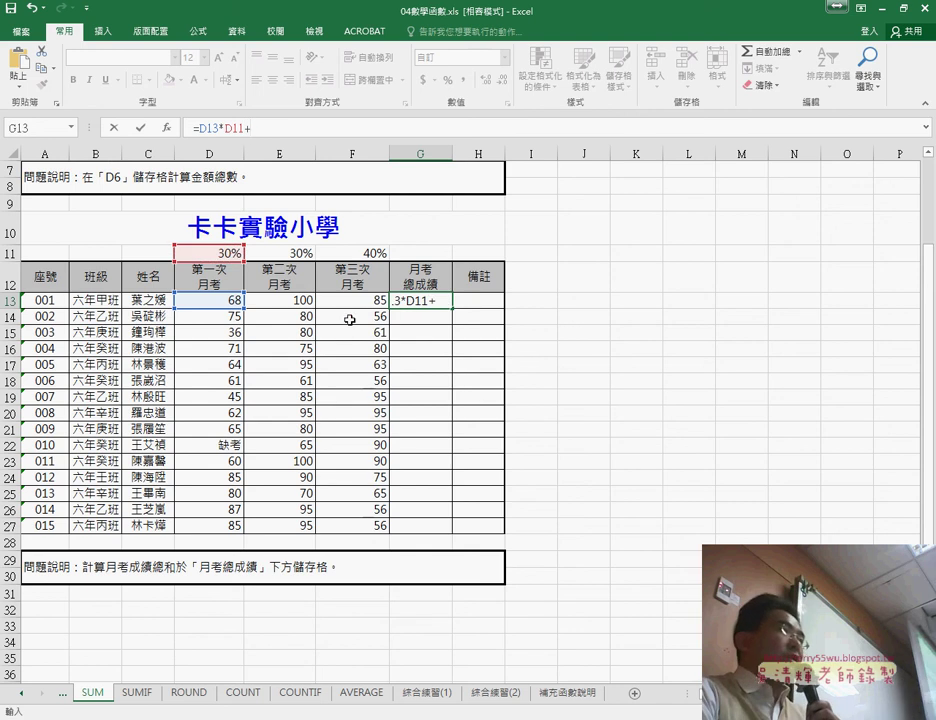
pyautogui.click(304, 300)
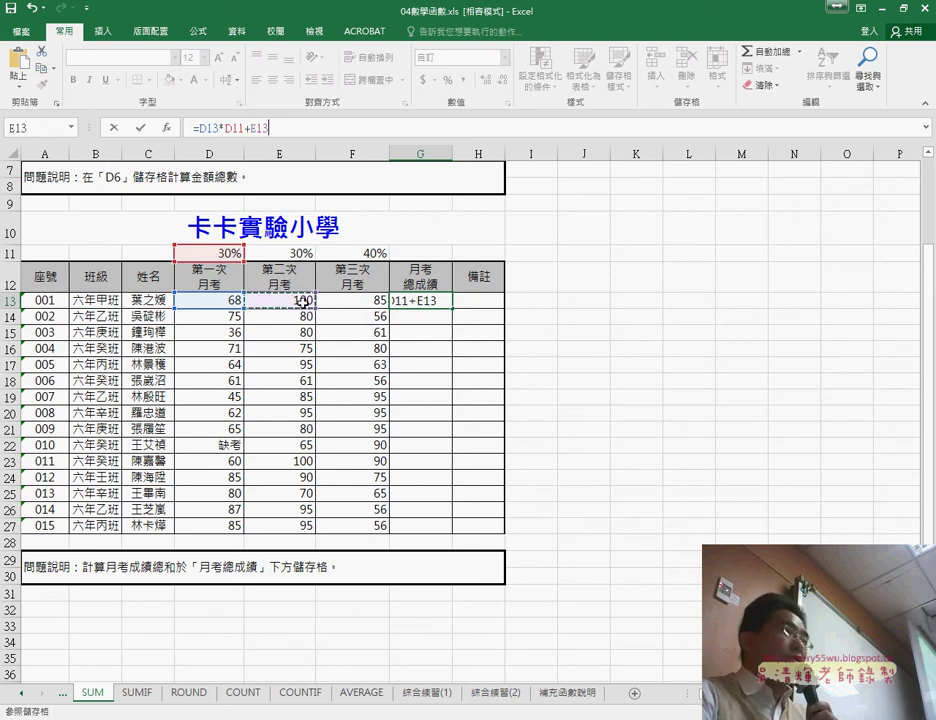
pyautogui.write('*')
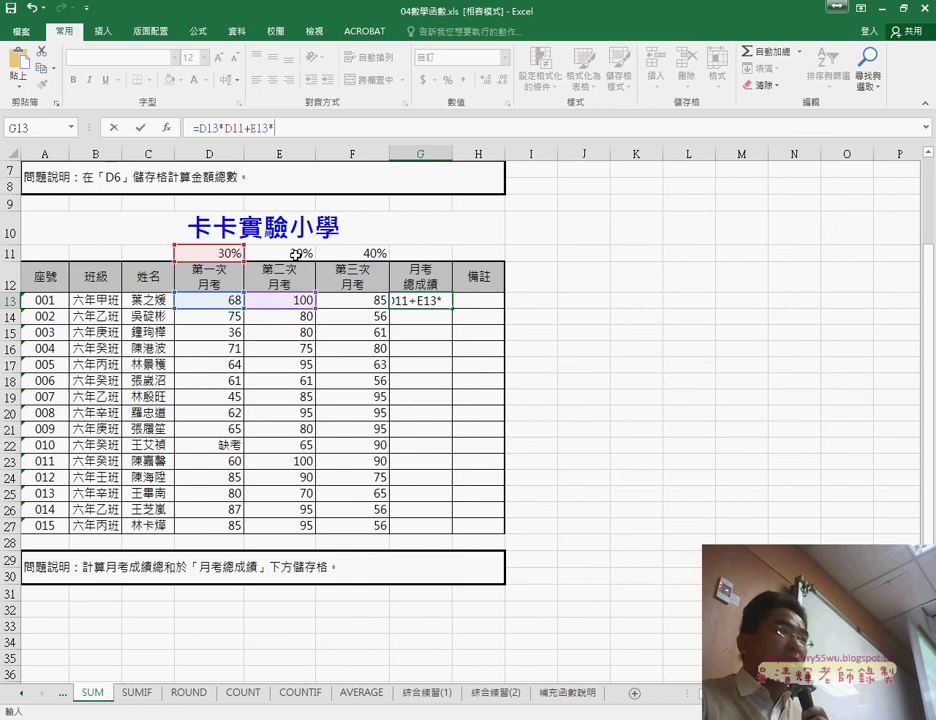
pyautogui.click(296, 254)
pyautogui.write('+')
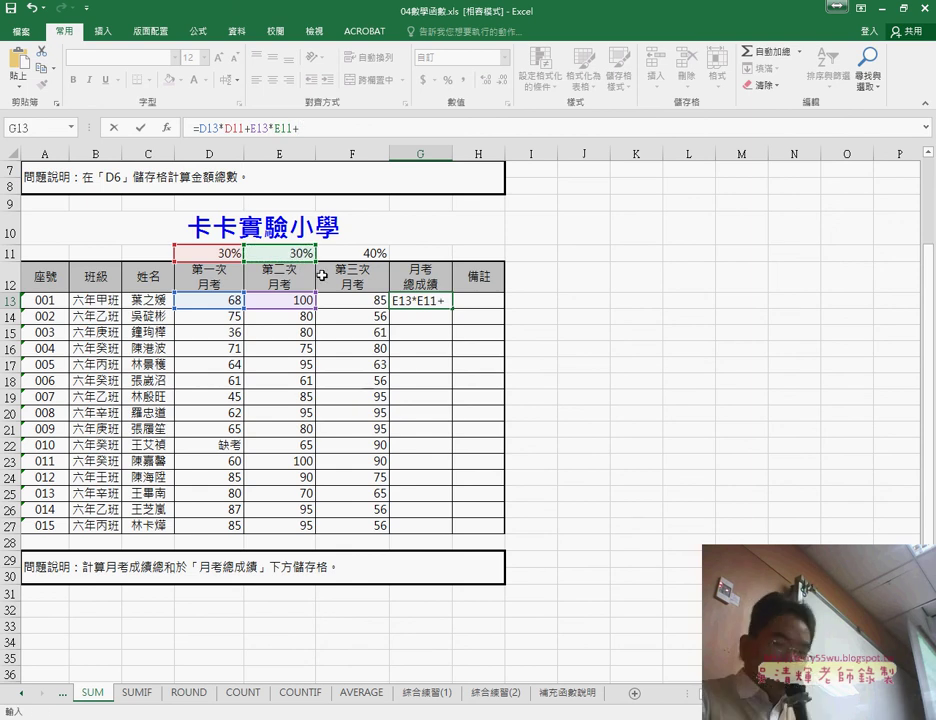
pyautogui.click(345, 304)
pyautogui.write('*')
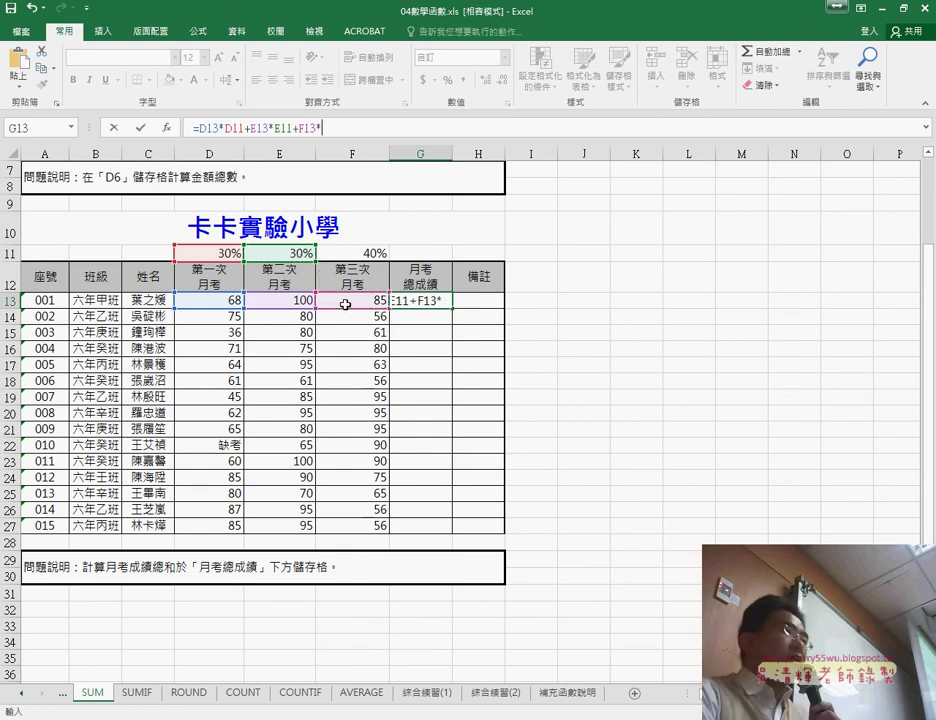
pyautogui.click(369, 251)
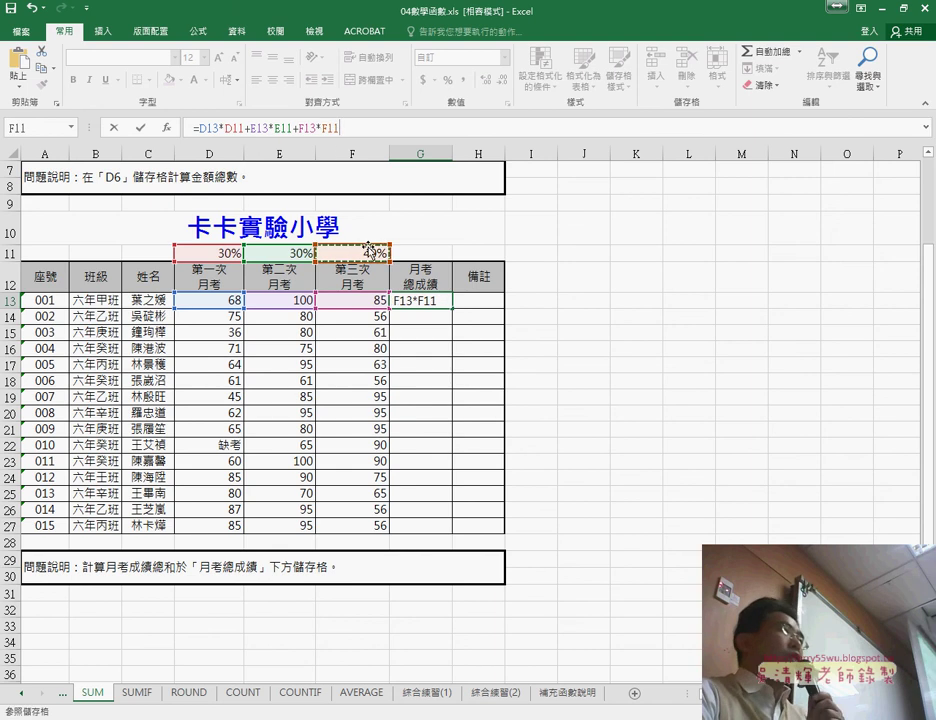
pyautogui.click(140, 130)
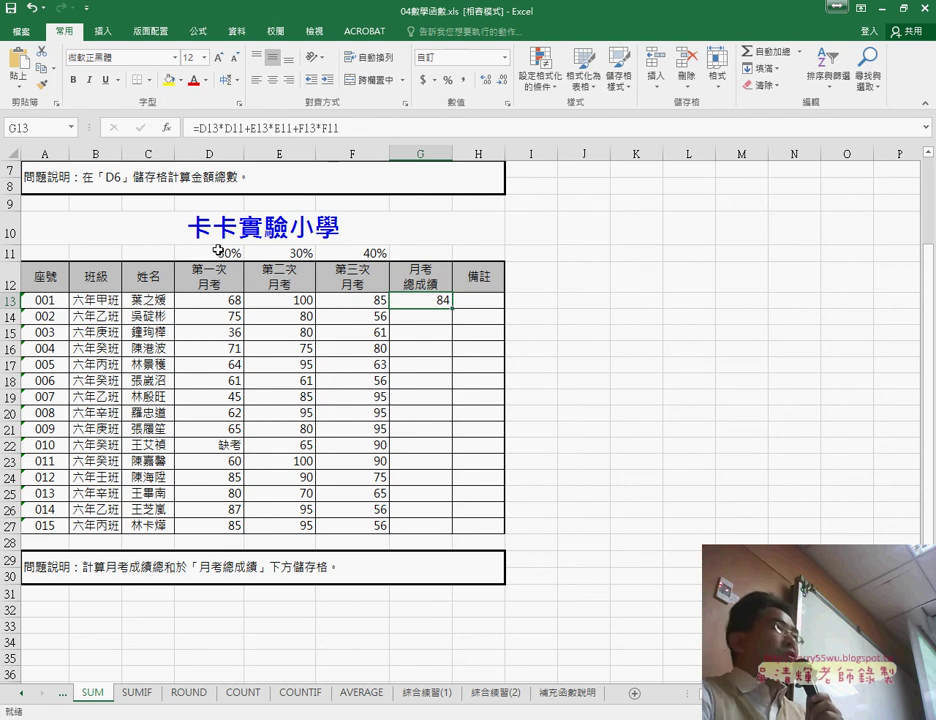
# Select the weights D11:F11 and then G13 to review its formula.
pyautogui.moveTo(205, 253); pyautogui.dragTo(358, 258)
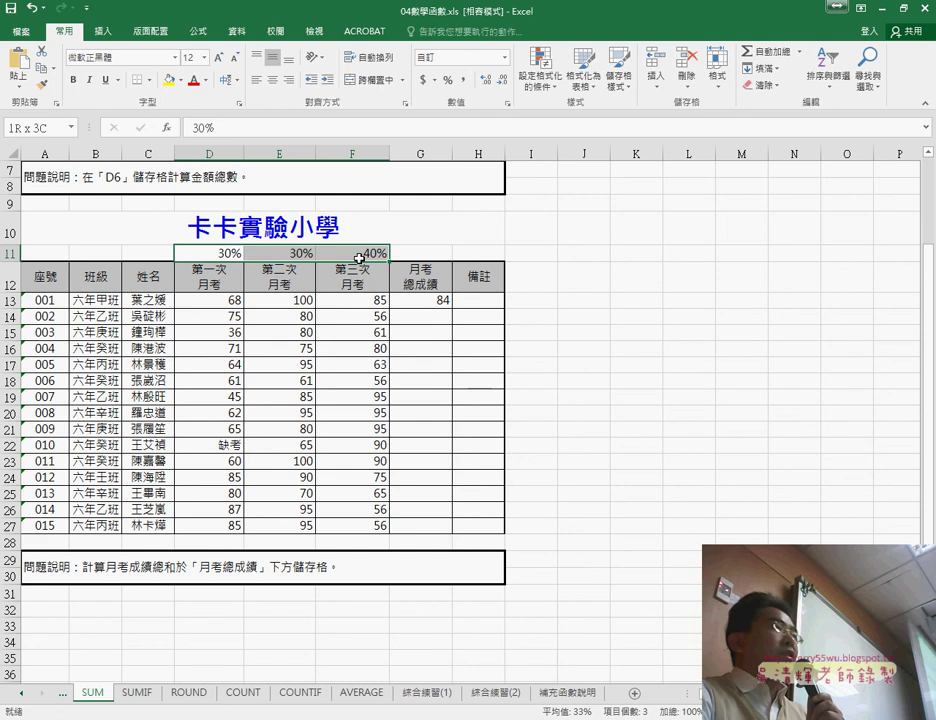
pyautogui.moveTo(358, 258); pyautogui.dragTo(359, 258)
pyautogui.click(424, 301)
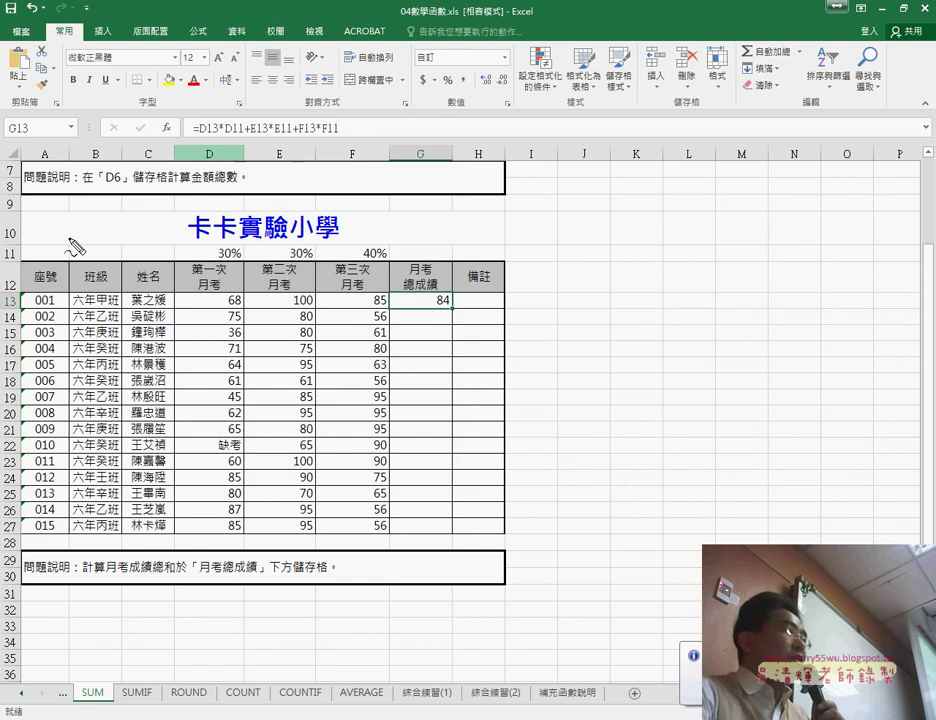
pyautogui.moveTo(18, 252); pyautogui.dragTo(12, 244)
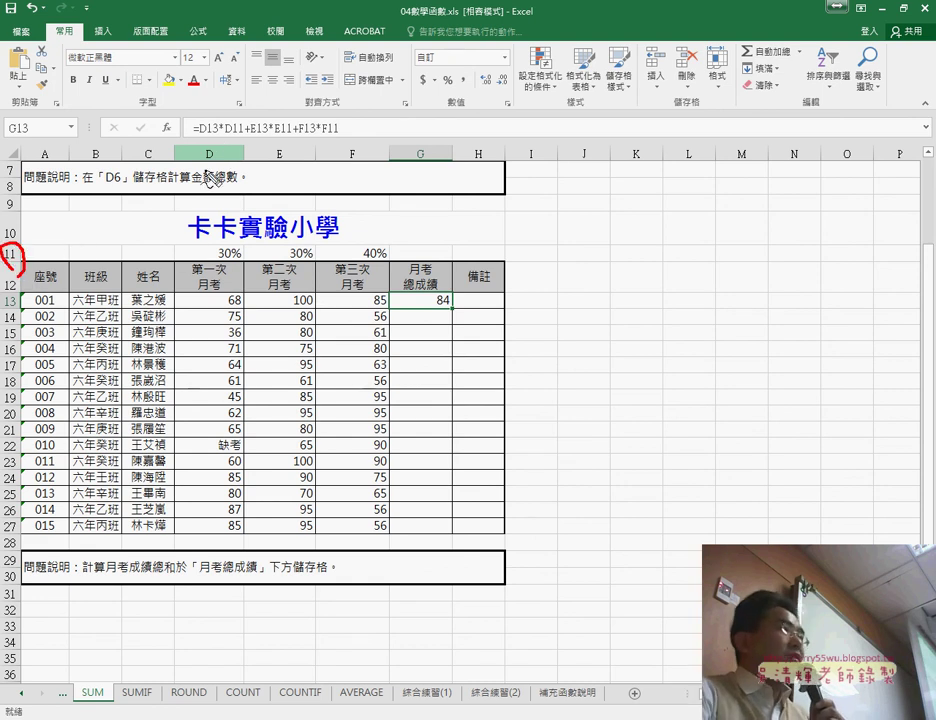
# Edit G13's formula so the weight references become D$11, E$11 and F$11.
pyautogui.moveTo(230, 136)
pyautogui.mouseDown()
pyautogui.moveTo(293, 136)
pyautogui.moveTo(341, 150)
pyautogui.mouseUp()
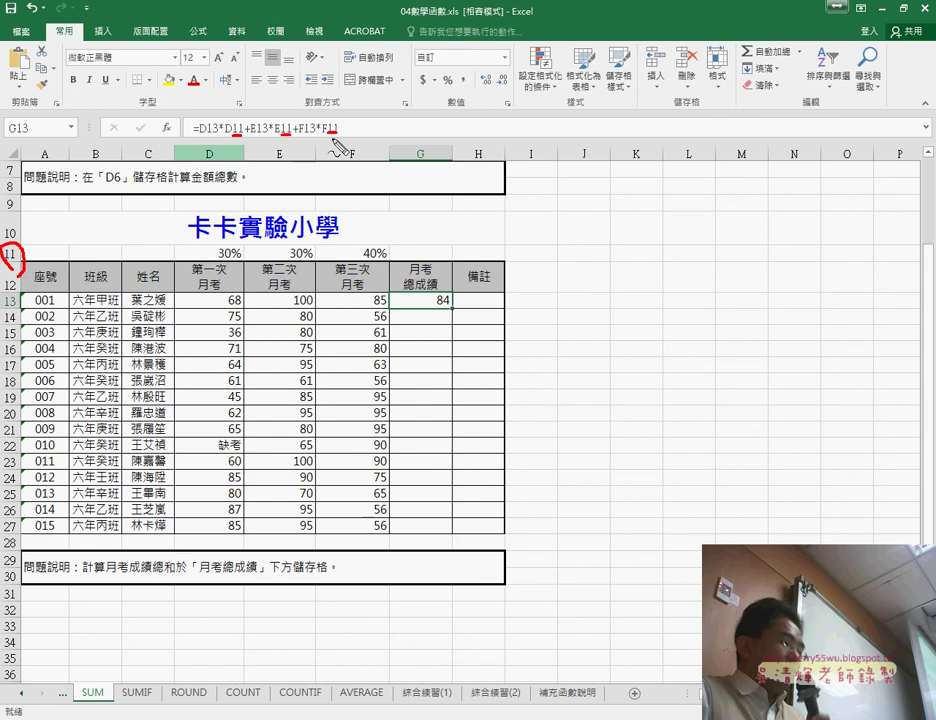
pyautogui.press('Escape')
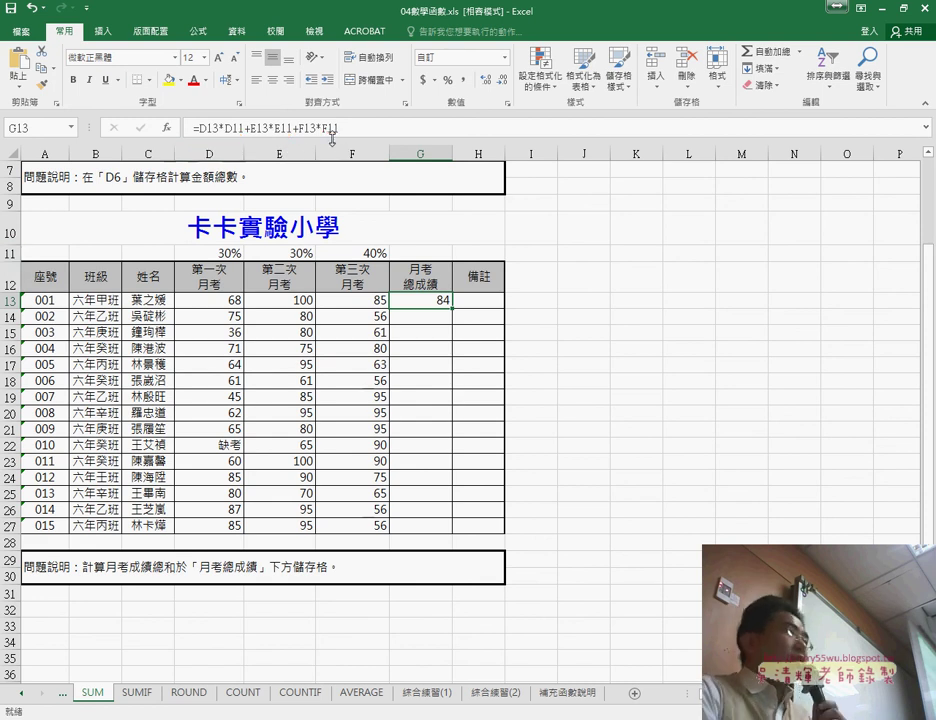
pyautogui.click(233, 128)
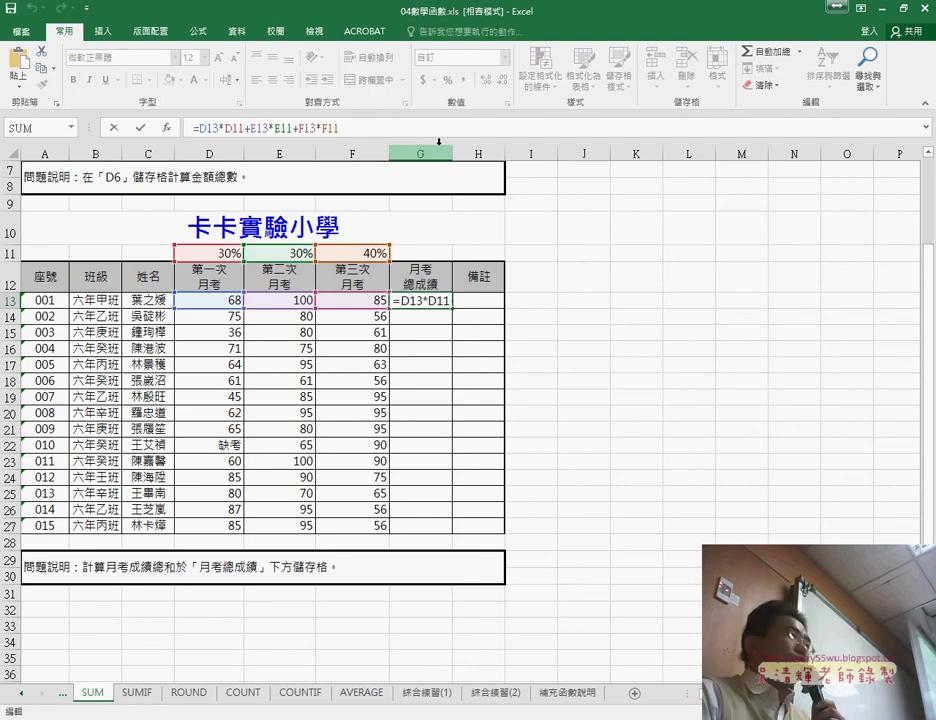
pyautogui.write('$')
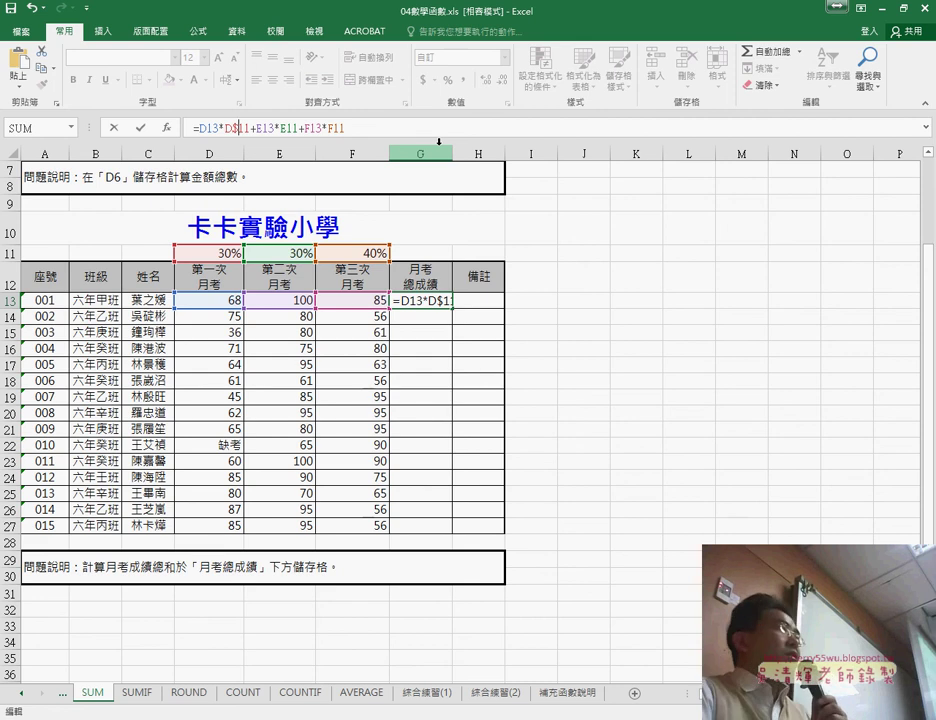
pyautogui.click(292, 128)
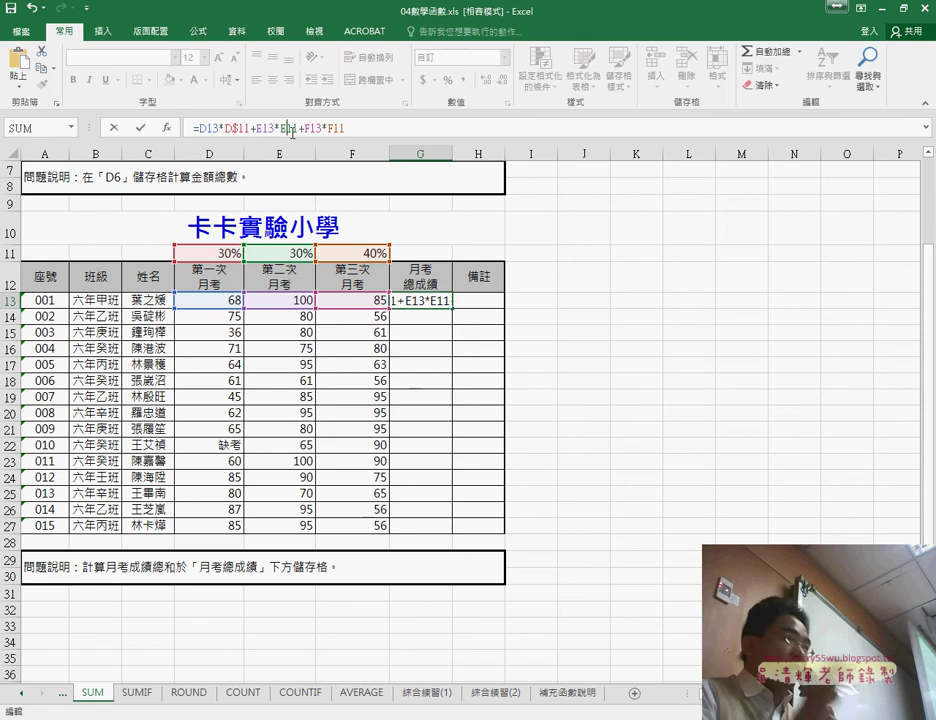
pyautogui.write('$')
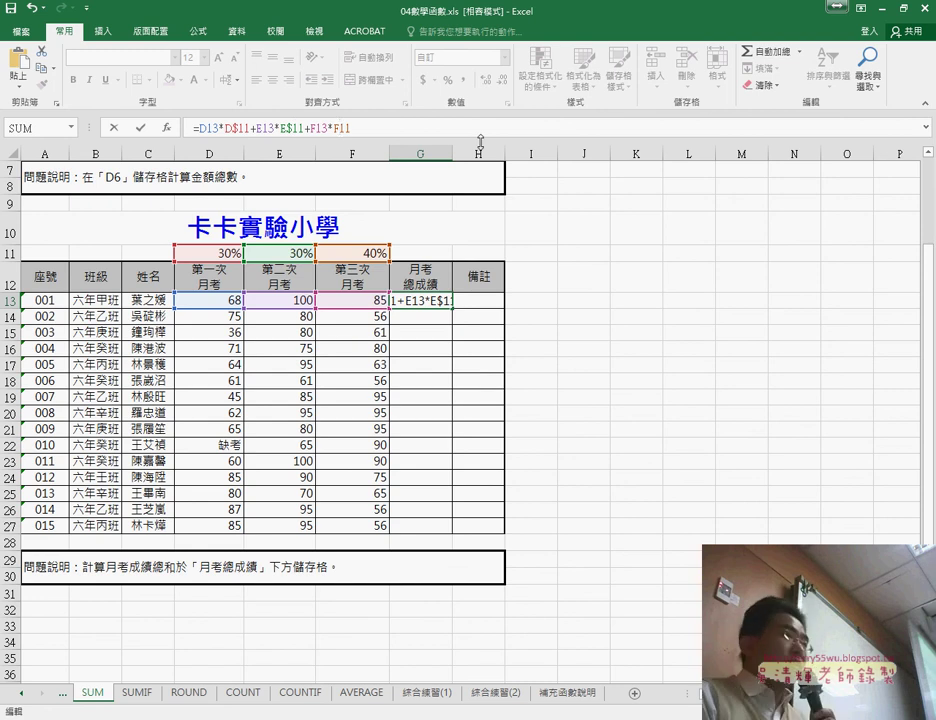
pyautogui.click(340, 128)
pyautogui.write('$')
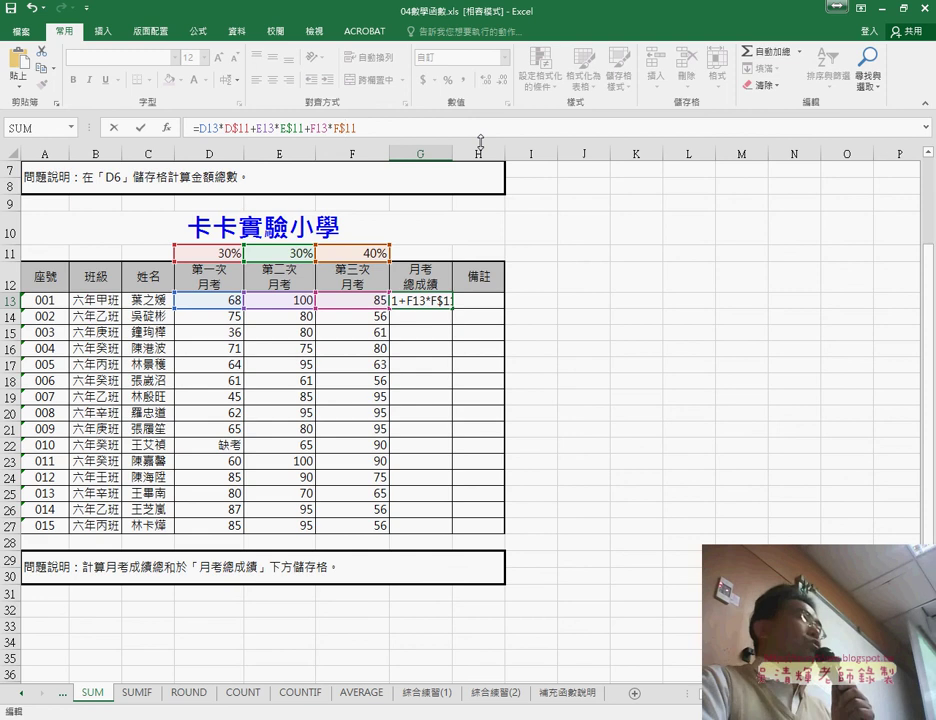
# Confirm G13's formula and fill it down to G27.
pyautogui.click(140, 128)
pyautogui.moveTo(452, 307); pyautogui.dragTo(452, 533)
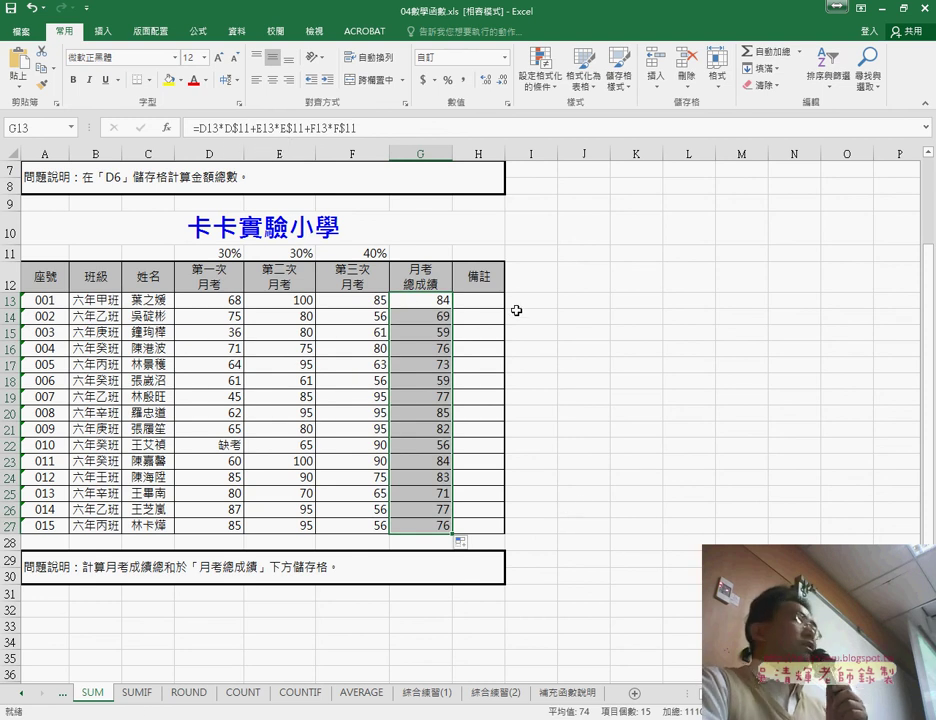
pyautogui.click(485, 304)
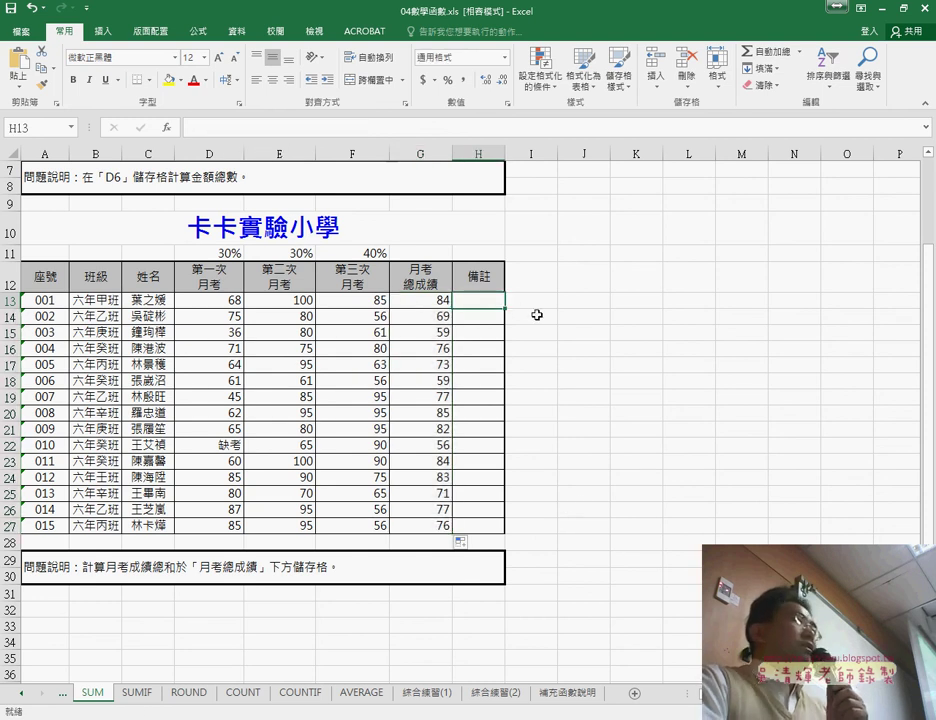
# Insert SUMPRODUCT into H13 from the function list and move its argument dialog aside.
pyautogui.click(167, 127)
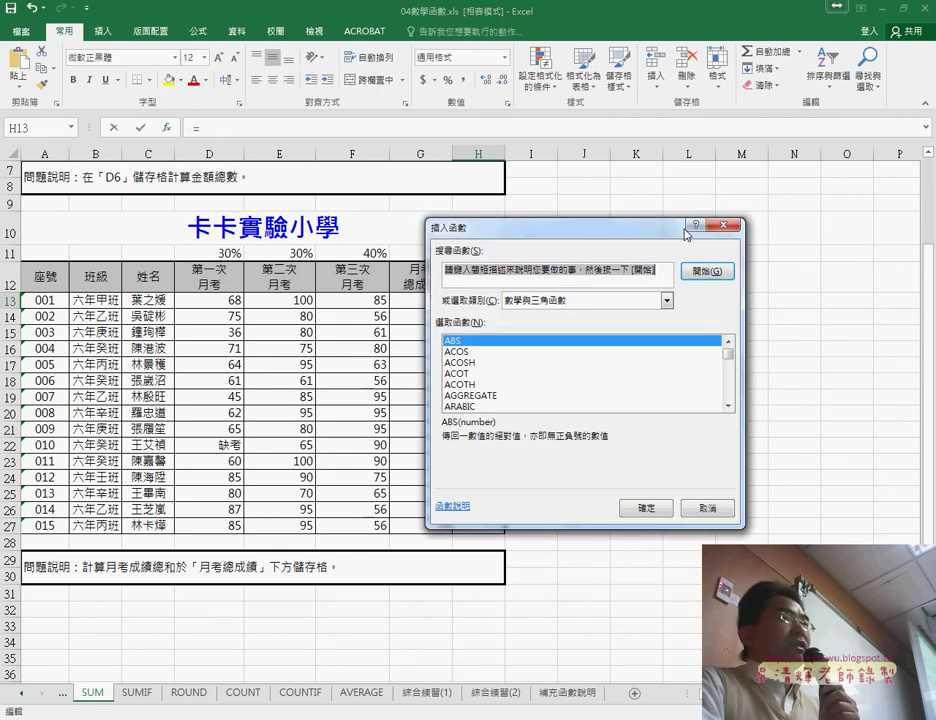
pyautogui.moveTo(726, 362); pyautogui.dragTo(733, 392)
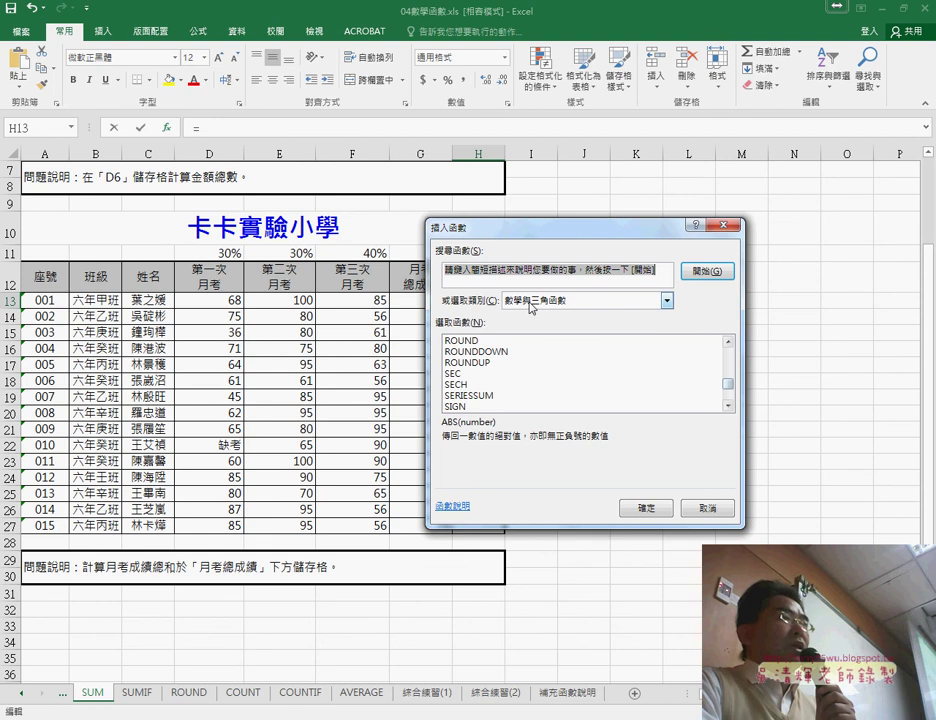
pyautogui.click(728, 405)
pyautogui.click(728, 405)
pyautogui.click(728, 405)
pyautogui.click(728, 405)
pyautogui.click(728, 405)
pyautogui.click(728, 405)
pyautogui.click(728, 405)
pyautogui.click(728, 405)
pyautogui.click(728, 405)
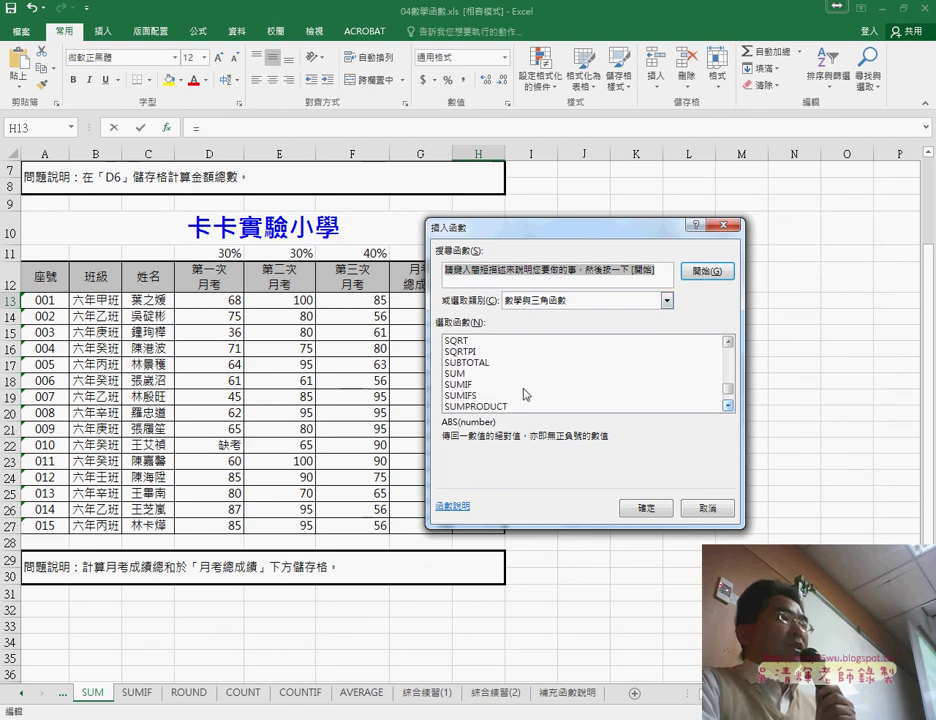
pyautogui.click(476, 408)
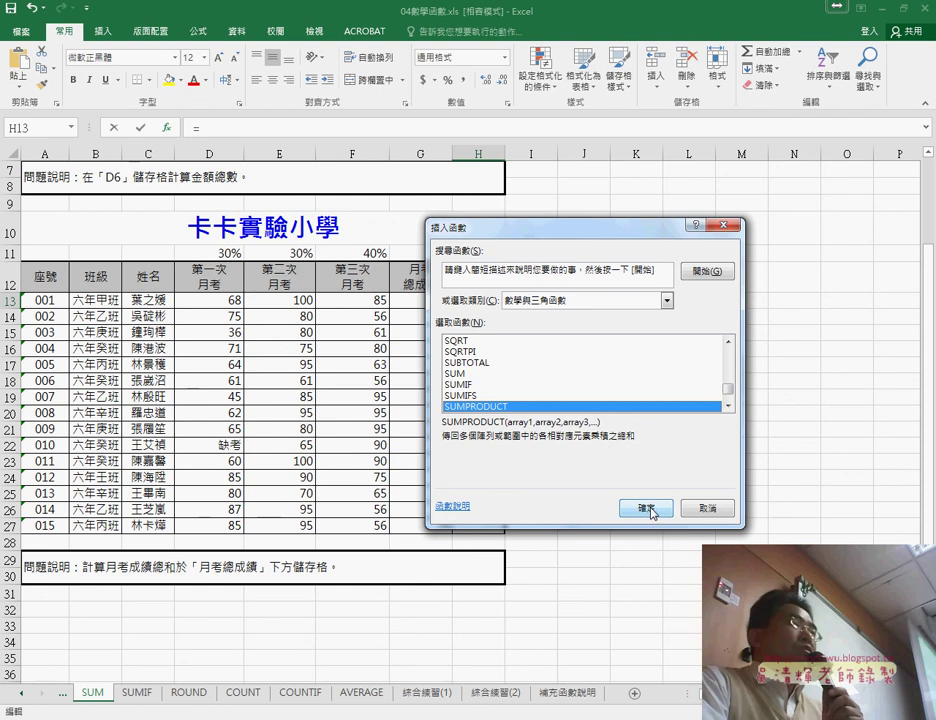
pyautogui.click(648, 508)
pyautogui.moveTo(535, 267); pyautogui.dragTo(581, 292)
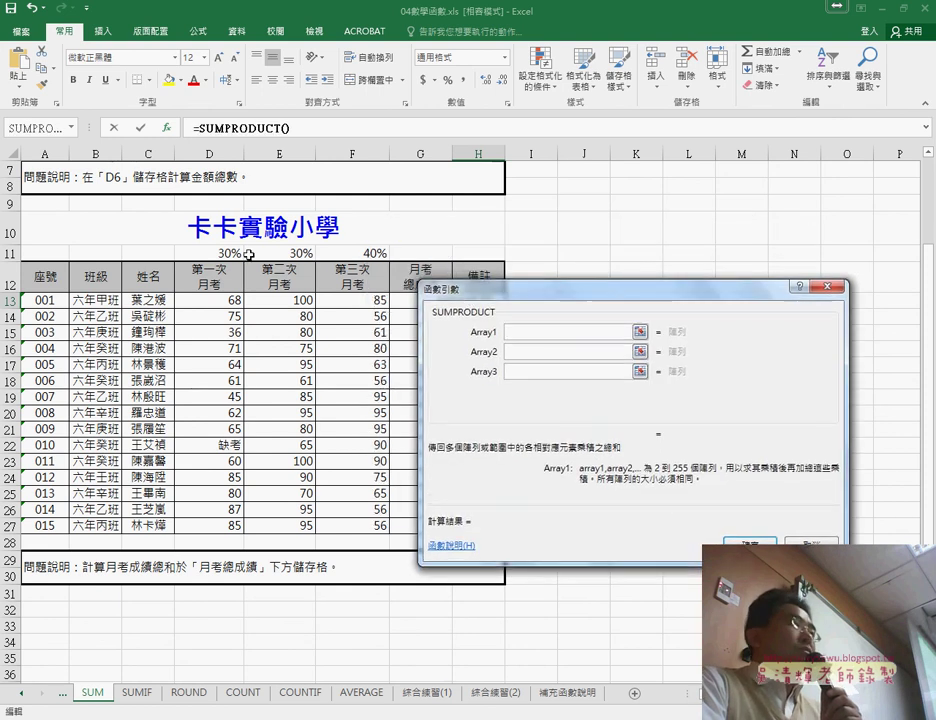
# Set the SUMPRODUCT arrays to D$11:F$11 and D13:F13, giving 84.4 in H13.
pyautogui.moveTo(238, 253); pyautogui.dragTo(347, 259)
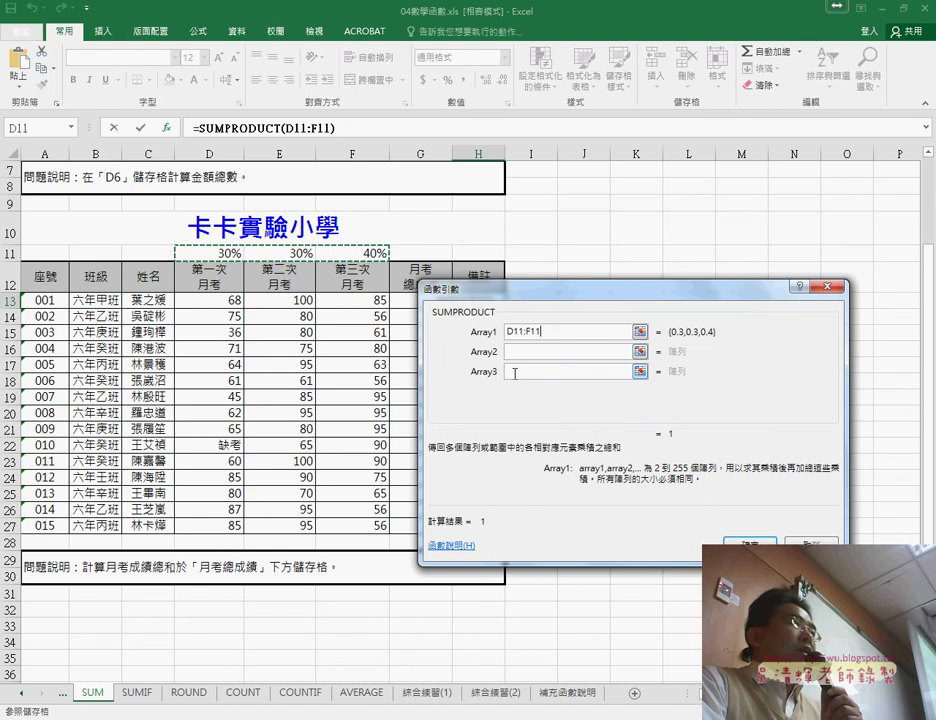
pyautogui.click(518, 351)
pyautogui.moveTo(225, 300); pyautogui.dragTo(357, 300)
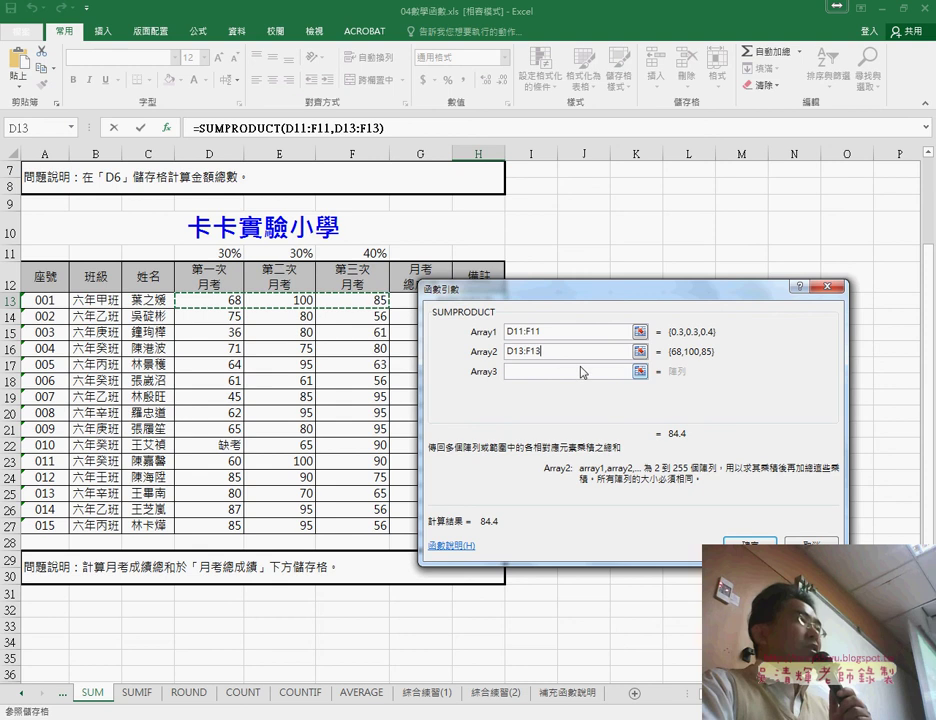
pyautogui.moveTo(545, 332); pyautogui.dragTo(509, 335)
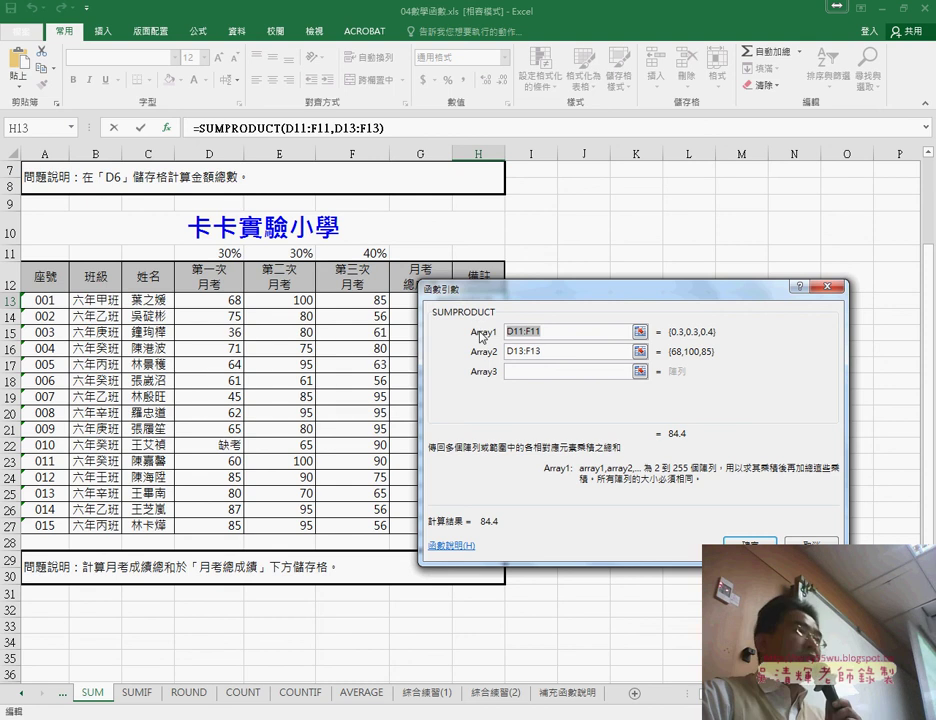
pyautogui.press('F4')
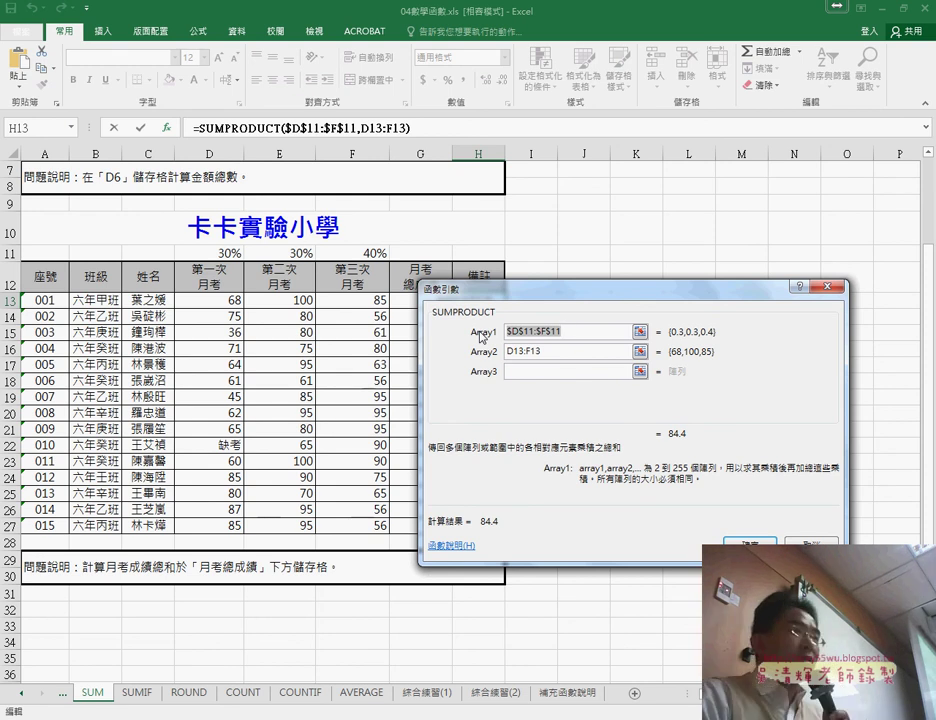
pyautogui.press('F4')
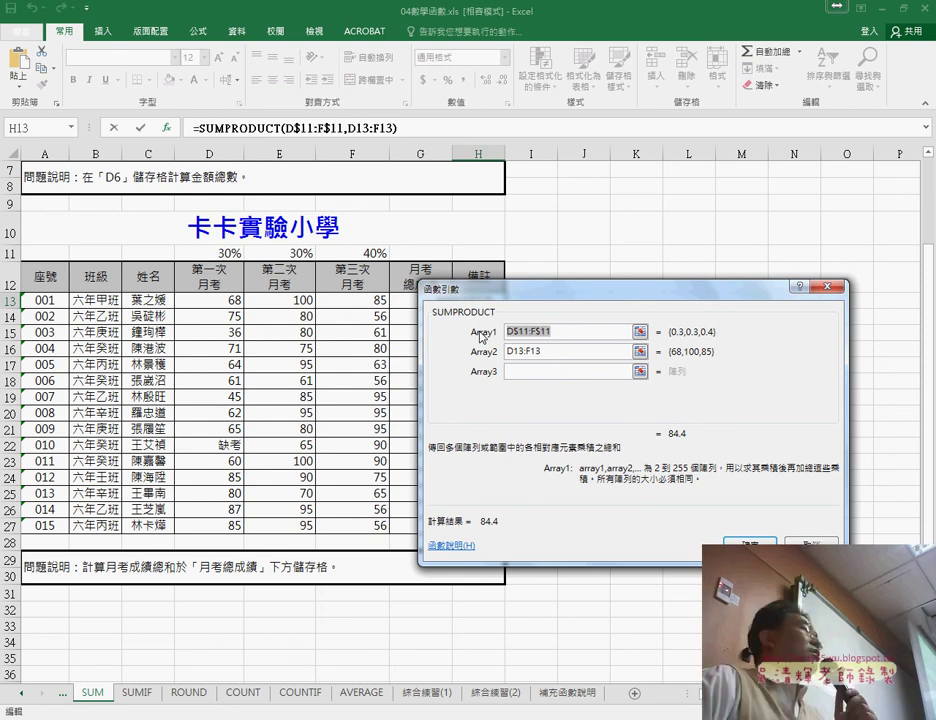
pyautogui.press('End')
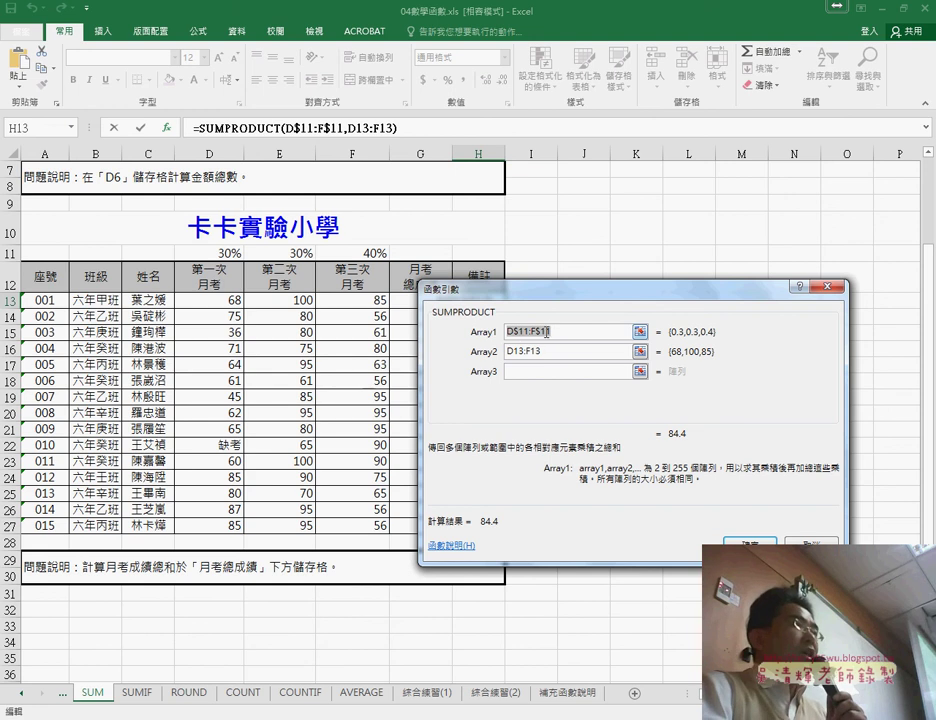
pyautogui.doubleClick(530, 331)
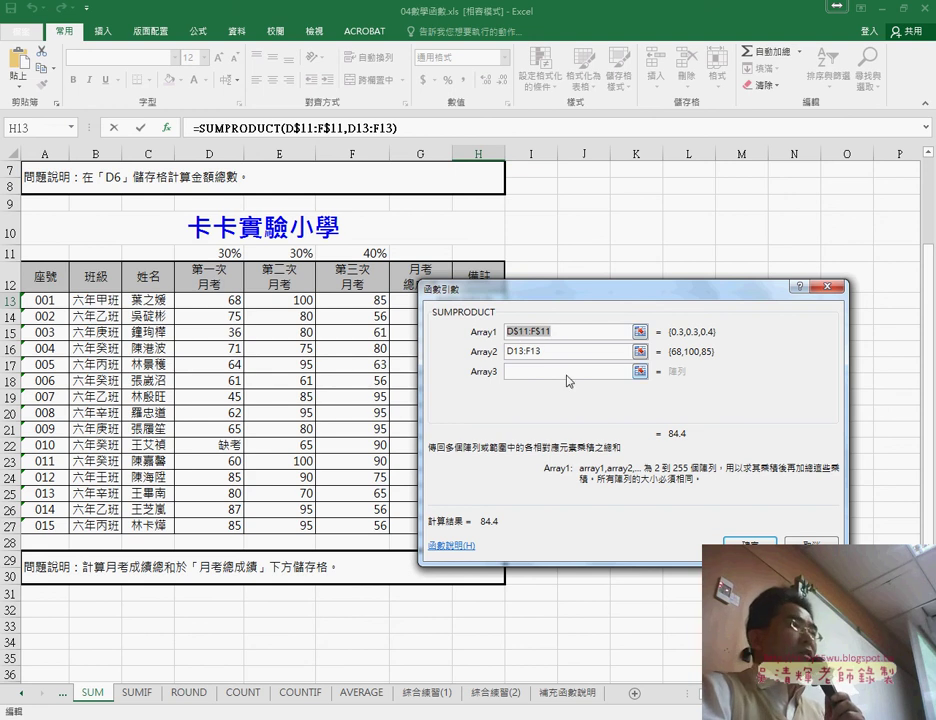
pyautogui.click(757, 542)
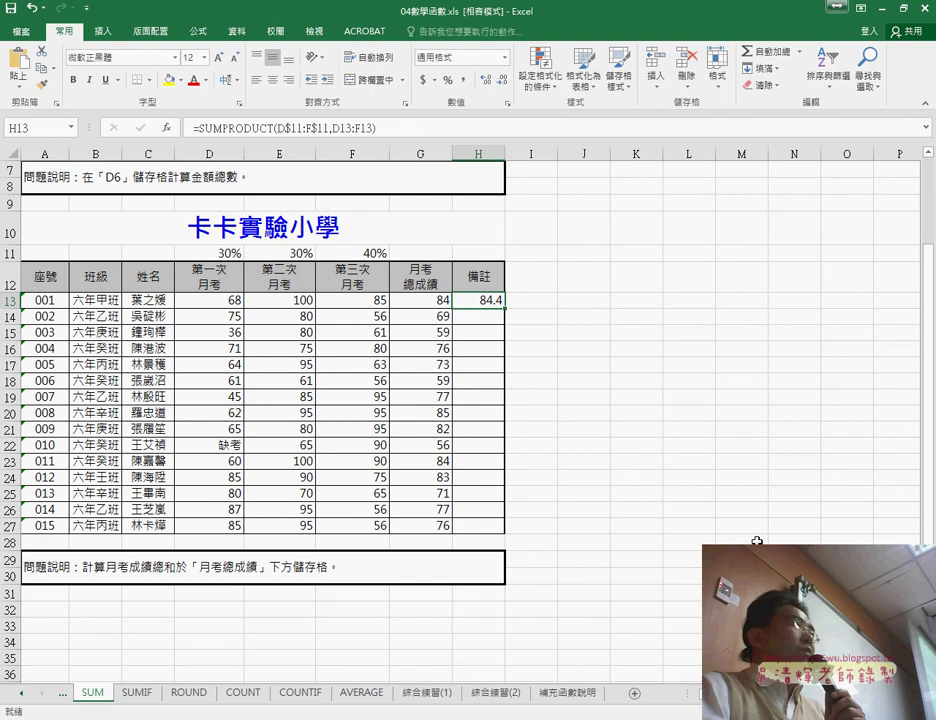
# Show H13 with no decimals and fill the SUMPRODUCT formula down to H27.
pyautogui.click(500, 90)
pyautogui.moveTo(505, 308); pyautogui.dragTo(500, 527)
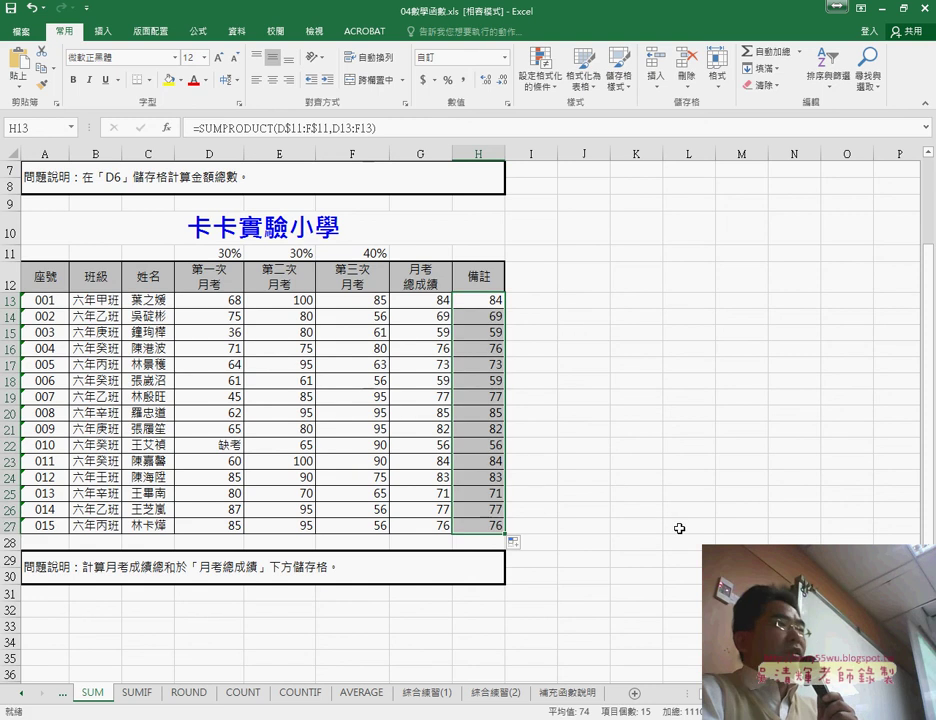
pyautogui.click(431, 302)
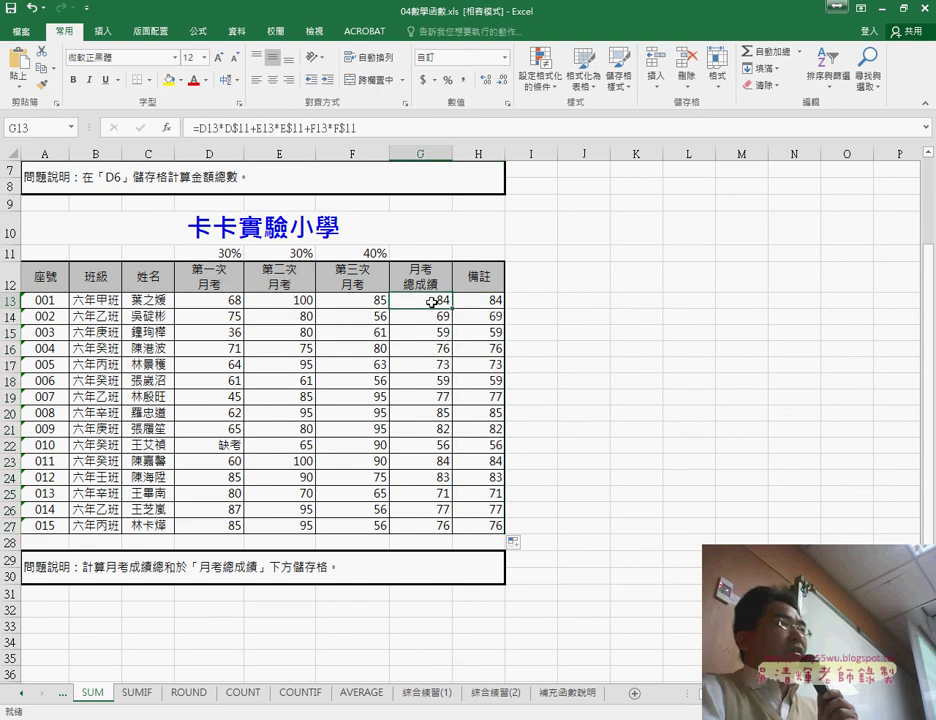
pyautogui.click(477, 302)
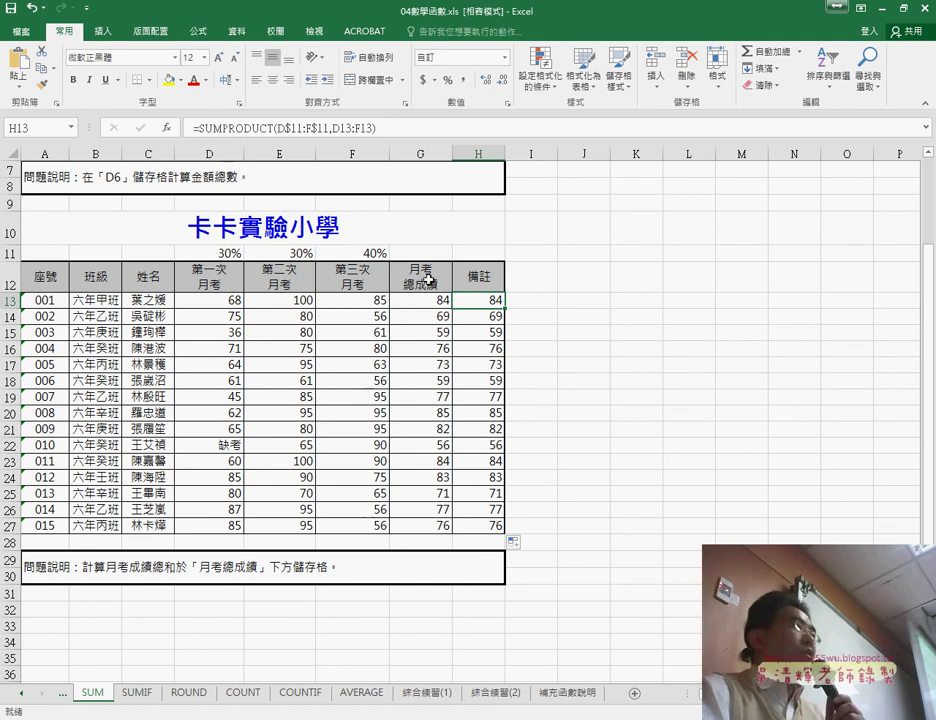
# Compare G13's weighted-sum formula with H13's SUMPRODUCT formula to confirm matching totals.
pyautogui.click(427, 306)
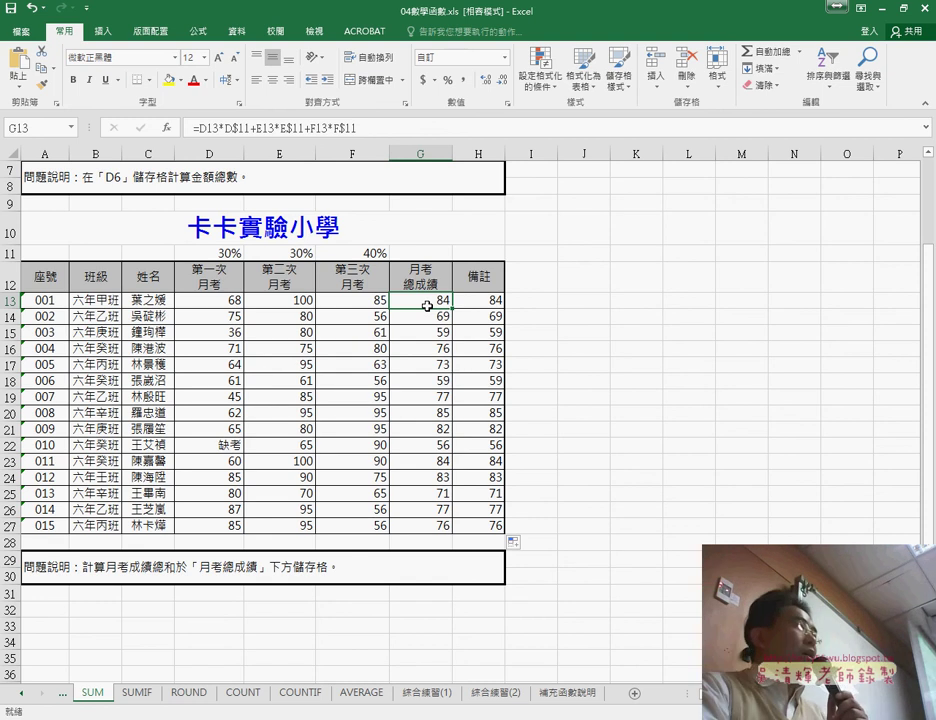
pyautogui.click(475, 303)
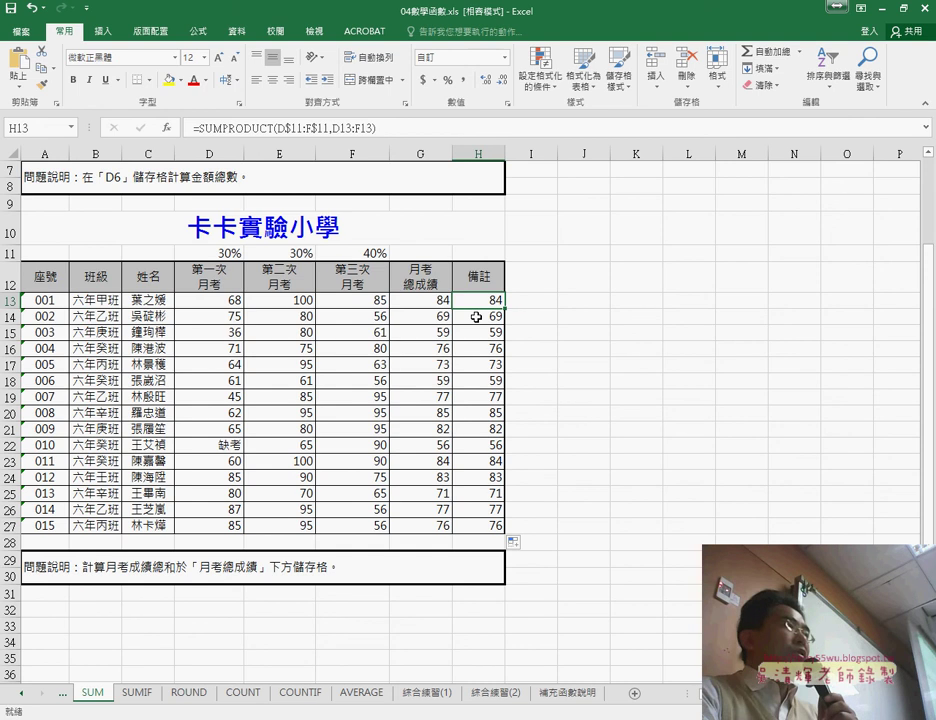
pyautogui.click(439, 299)
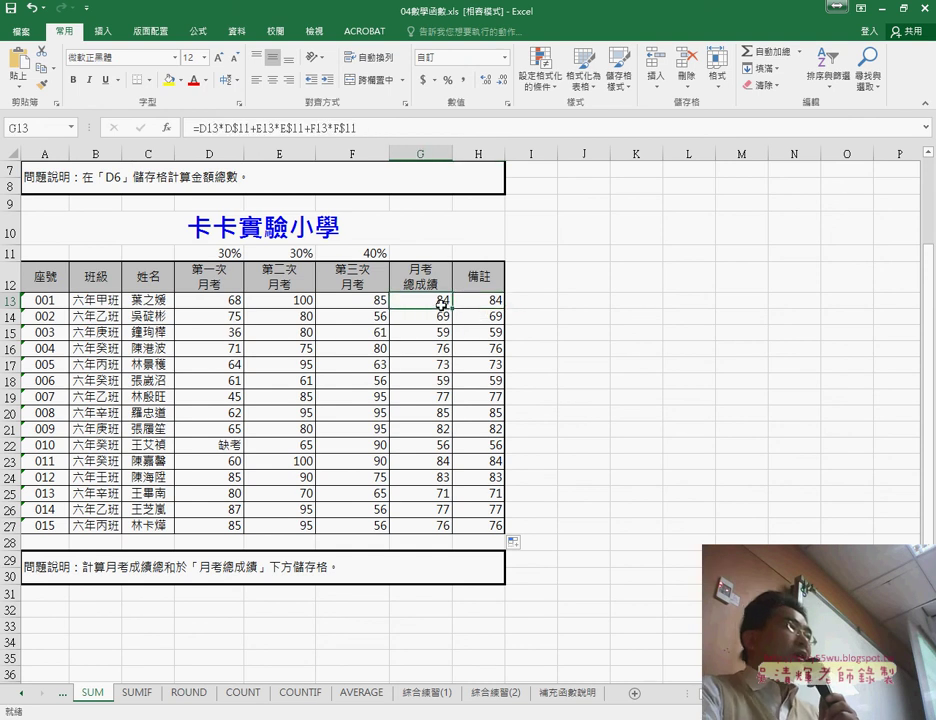
pyautogui.click(491, 300)
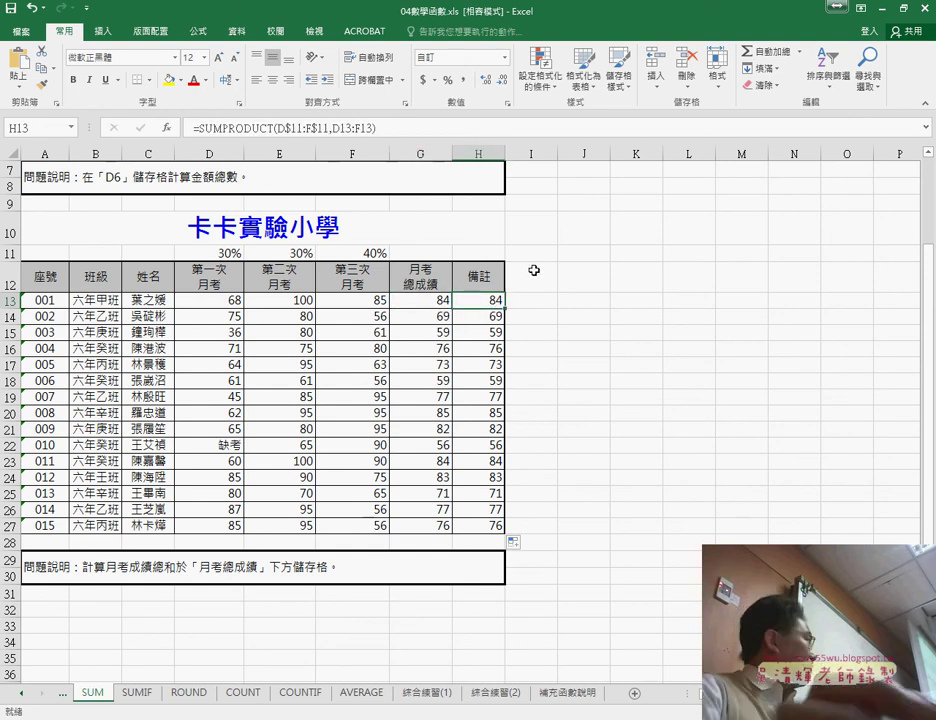
pyautogui.click(534, 270)
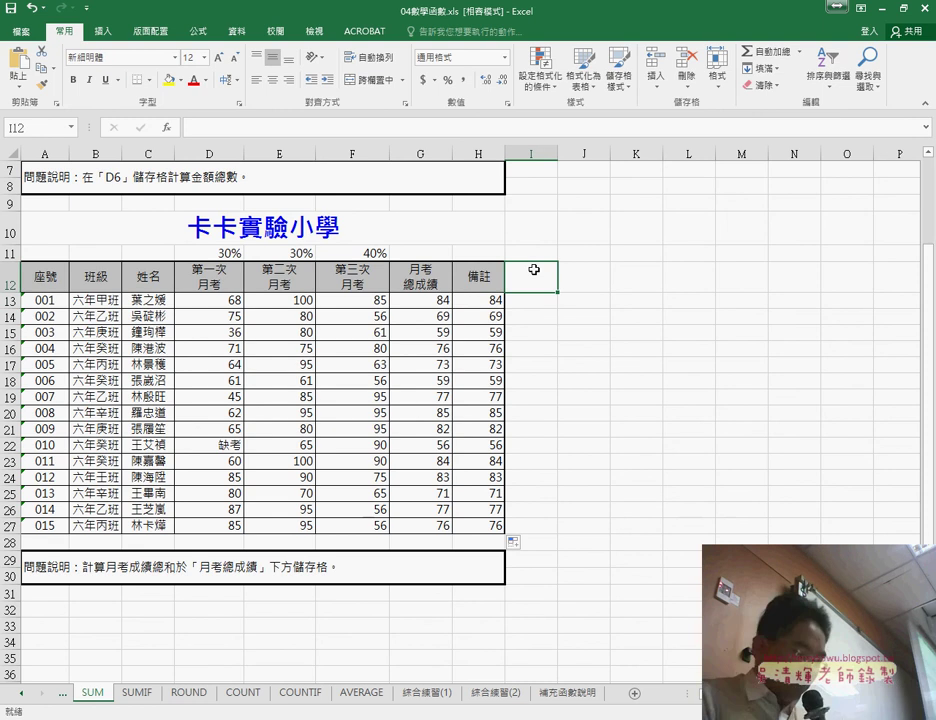
# Enter the header VBA in I12 and sketch a box beside it.
pyautogui.write('VBA')
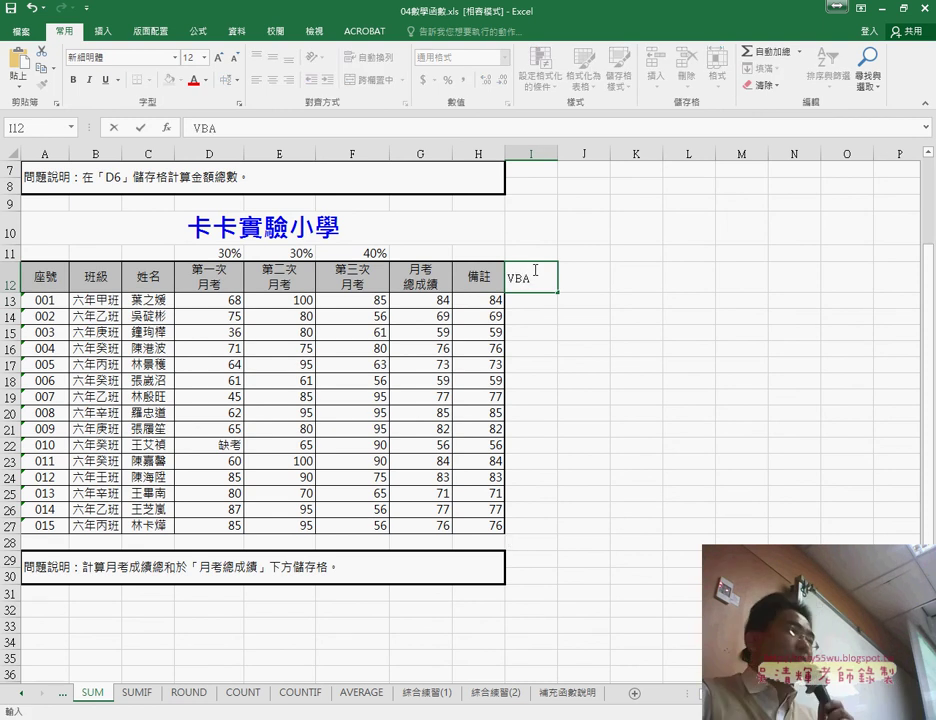
pyautogui.press('Return')
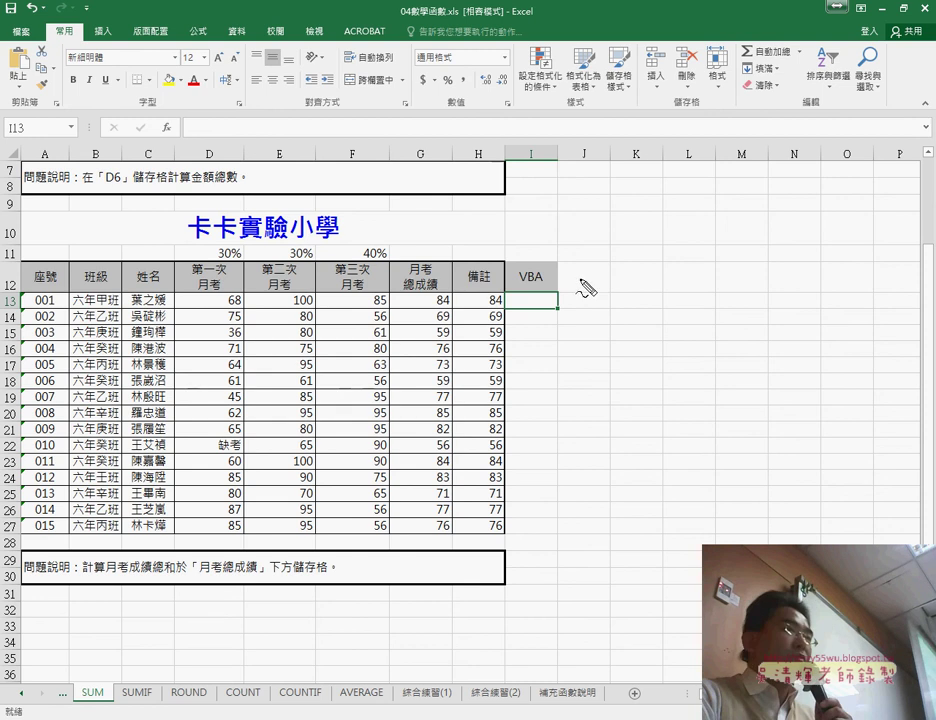
pyautogui.moveTo(588, 295)
pyautogui.mouseDown()
pyautogui.moveTo(641, 298)
pyautogui.moveTo(590, 296)
pyautogui.moveTo(549, 392)
pyautogui.mouseUp()
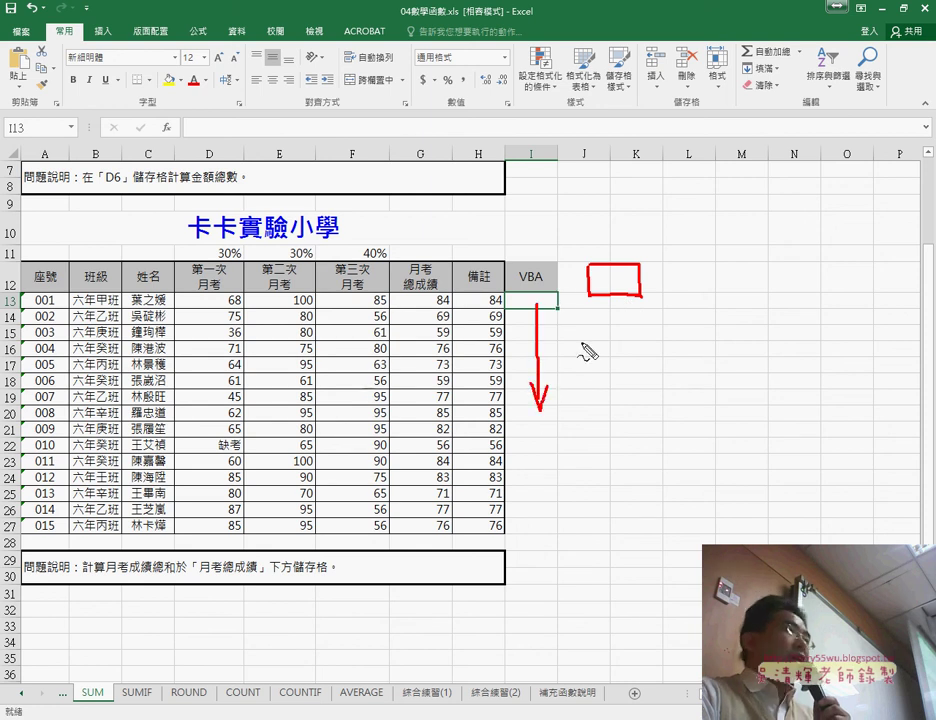
# Annotate I13, the function button, and student 001's row 13 scores and weights.
pyautogui.moveTo(532, 292); pyautogui.dragTo(528, 291)
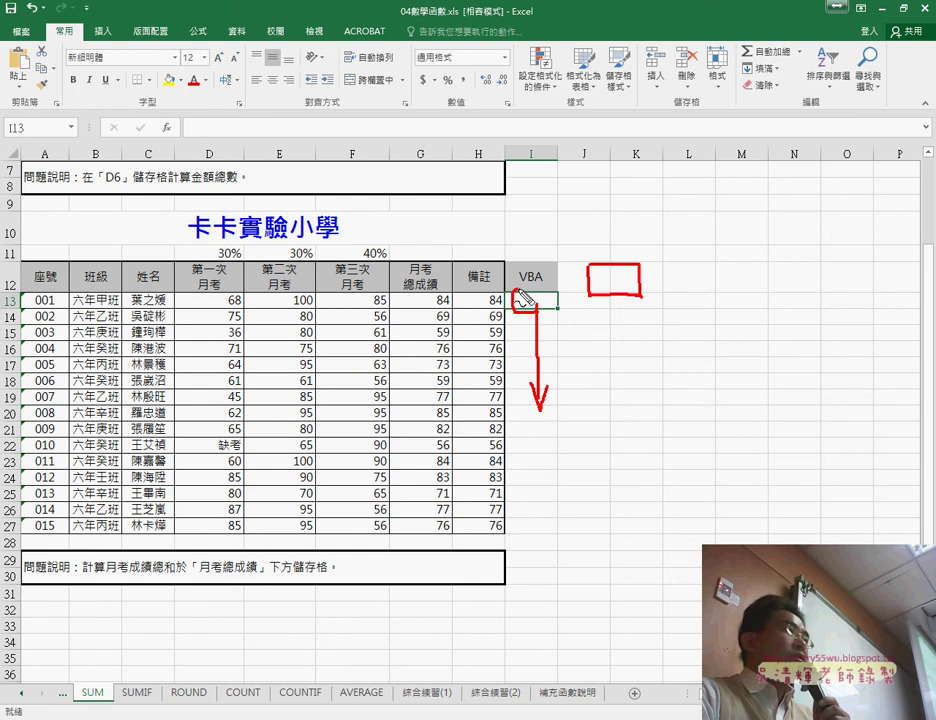
pyautogui.moveTo(165, 145); pyautogui.dragTo(170, 140)
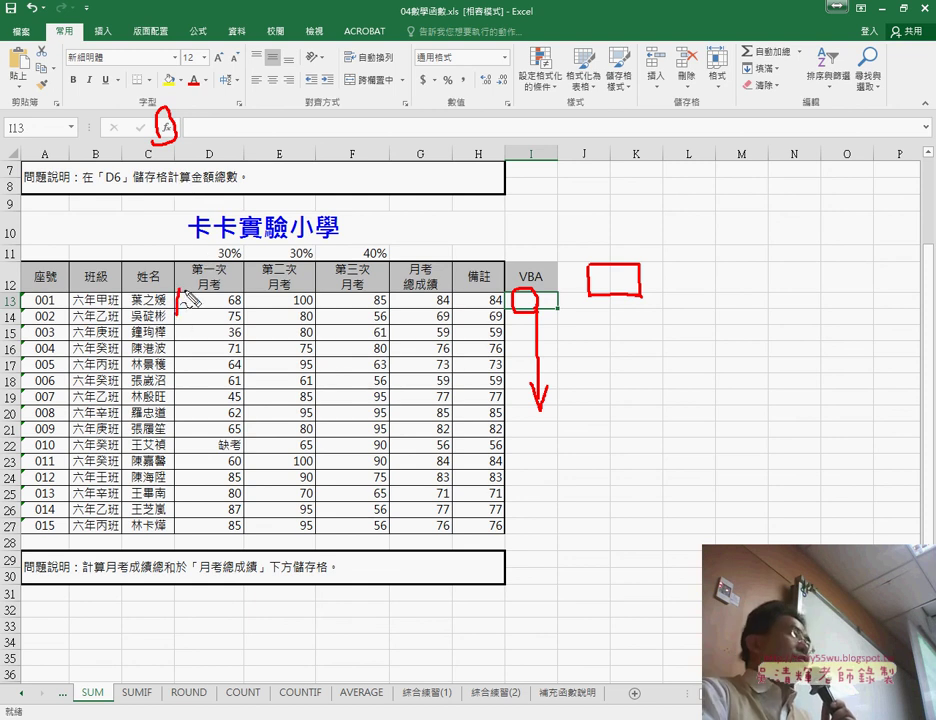
pyautogui.moveTo(177, 316); pyautogui.dragTo(346, 296)
pyautogui.moveTo(195, 298)
pyautogui.mouseDown()
pyautogui.moveTo(395, 302)
pyautogui.moveTo(410, 243)
pyautogui.moveTo(517, 280)
pyautogui.mouseUp()
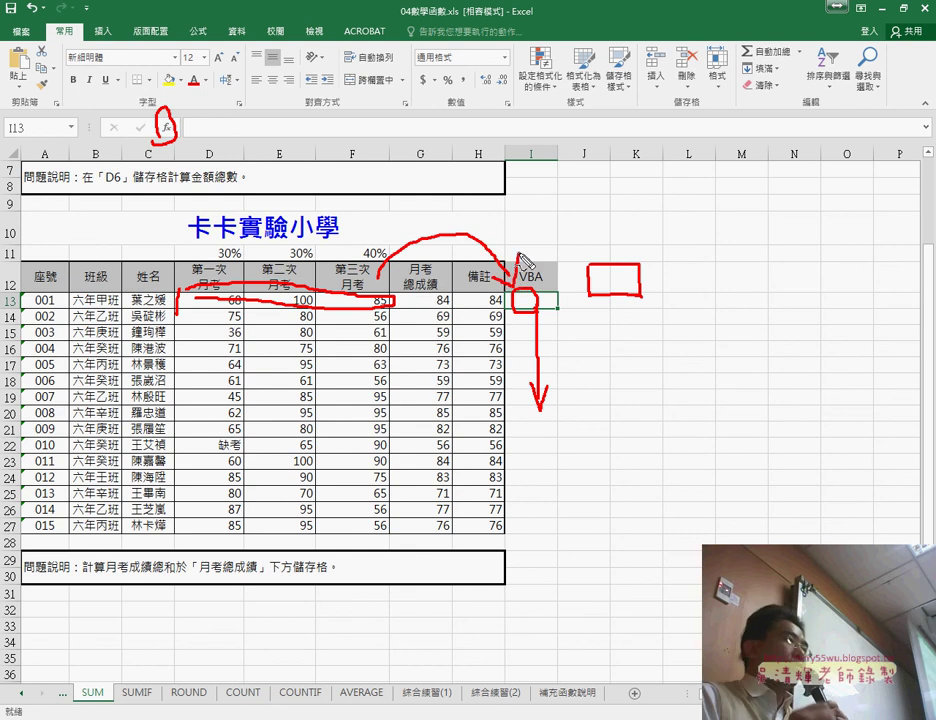